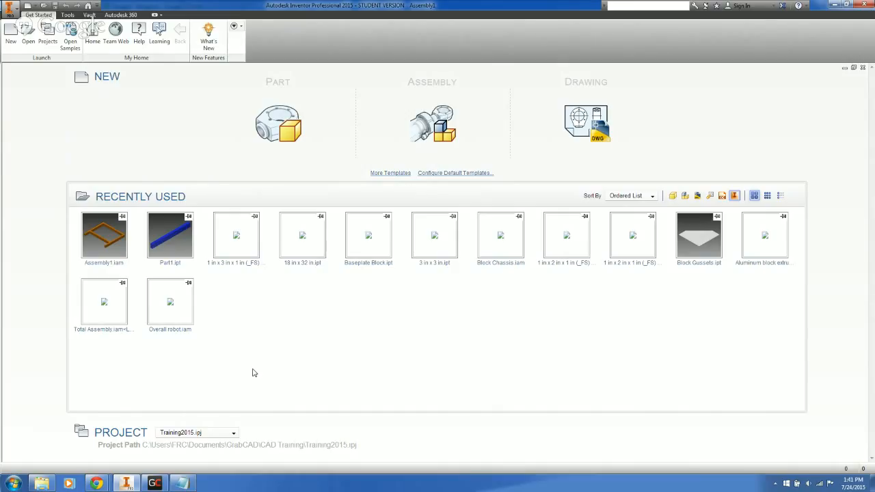
# Step: Check the Get Started project list, leaving Training2015 active, then bring up the Projects manager
pyautogui.click(205, 435)
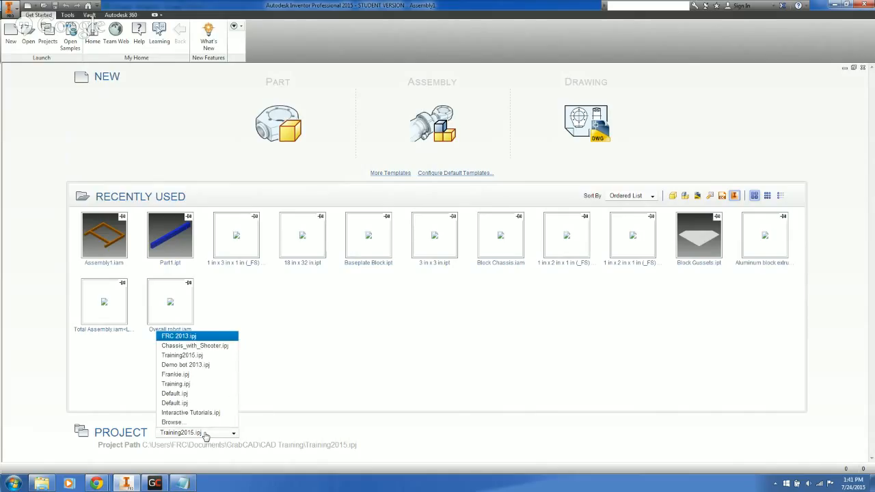
pyautogui.click(205, 435)
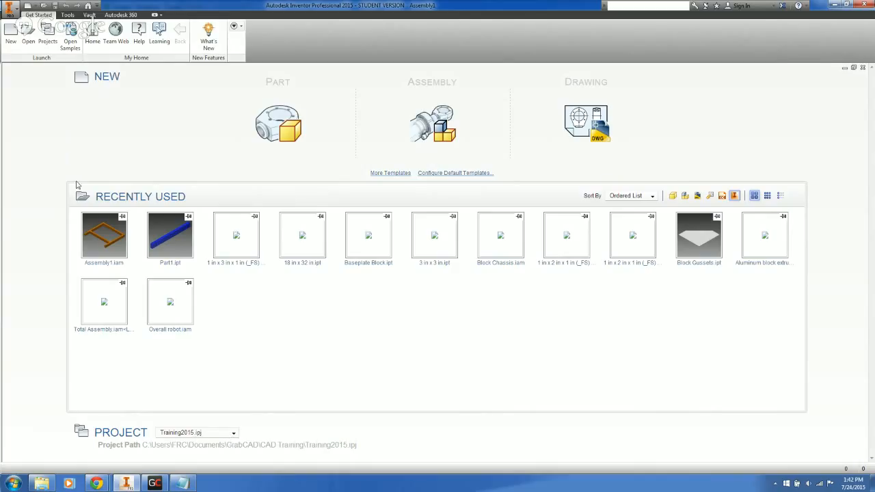
pyautogui.click(47, 42)
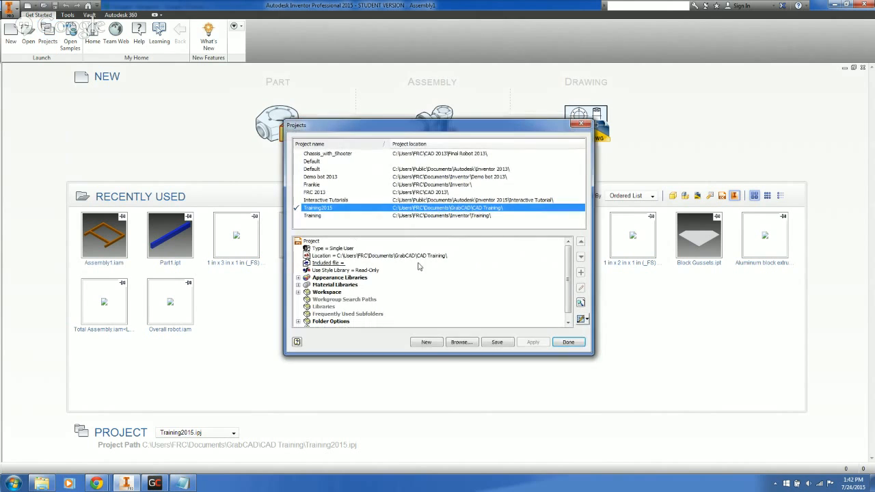
# Step: Browse to GrabCAD > CAD Training, select the Training2015 project file, then bring up GrabCAD Workbench
pyautogui.click(452, 342)
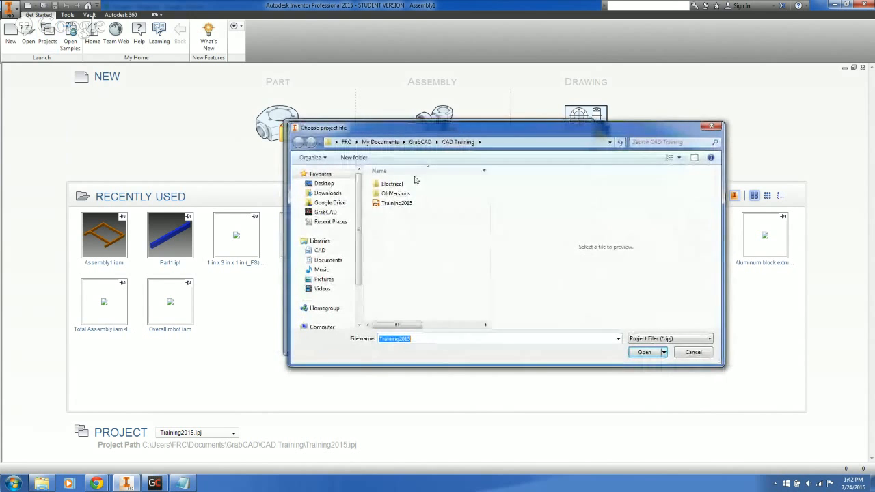
pyautogui.click(332, 213)
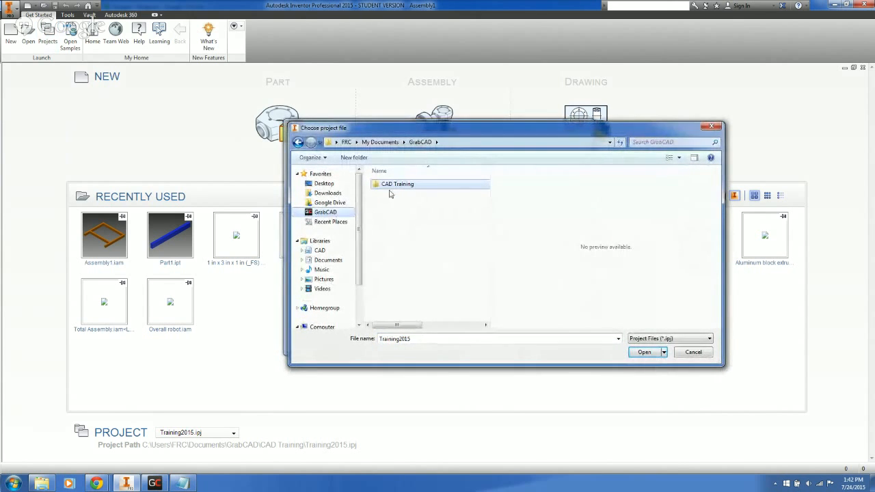
pyautogui.doubleClick(386, 185)
pyautogui.click(397, 205)
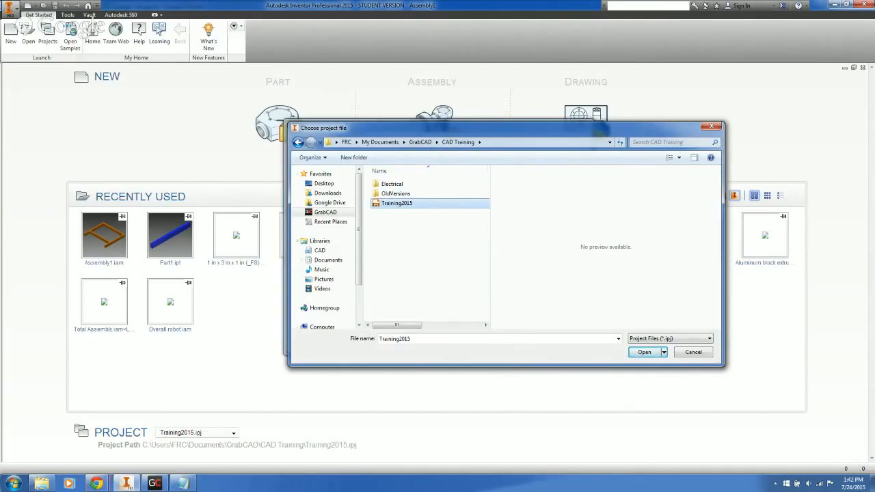
pyautogui.click(154, 483)
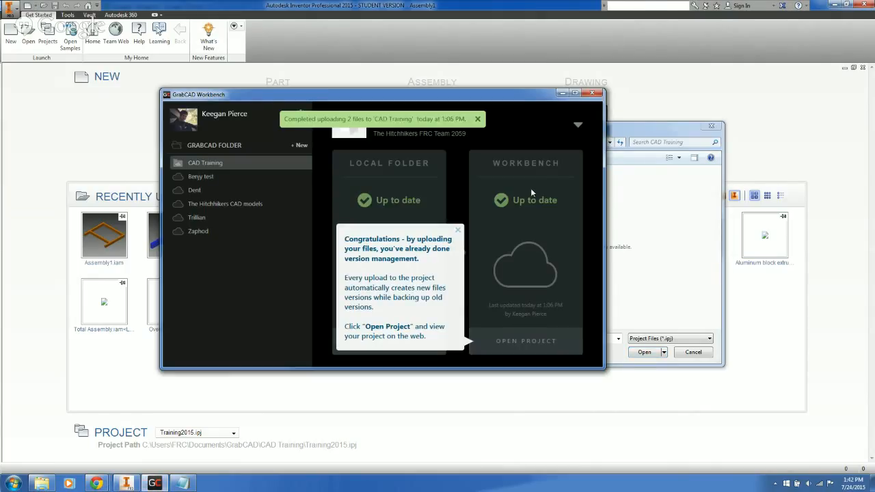
# Step: Close the Congratulations version-management tip and return to Inventor's project file chooser
pyautogui.click(458, 230)
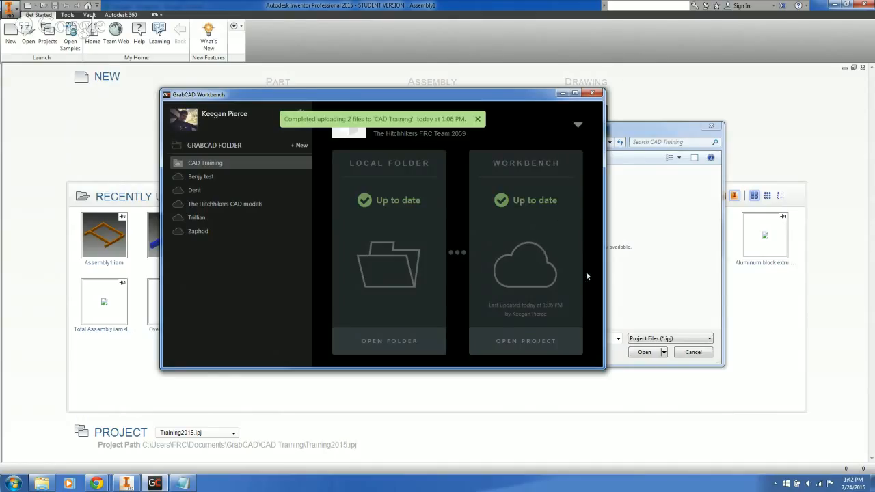
pyautogui.click(644, 300)
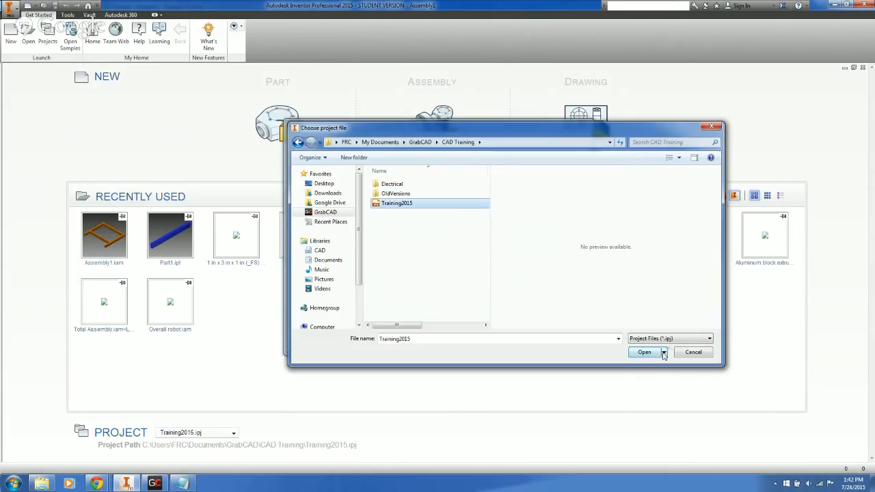
# Step: Cancel the file chooser, close Projects, and create Part1 from the Standard.ipt template
pyautogui.click(696, 355)
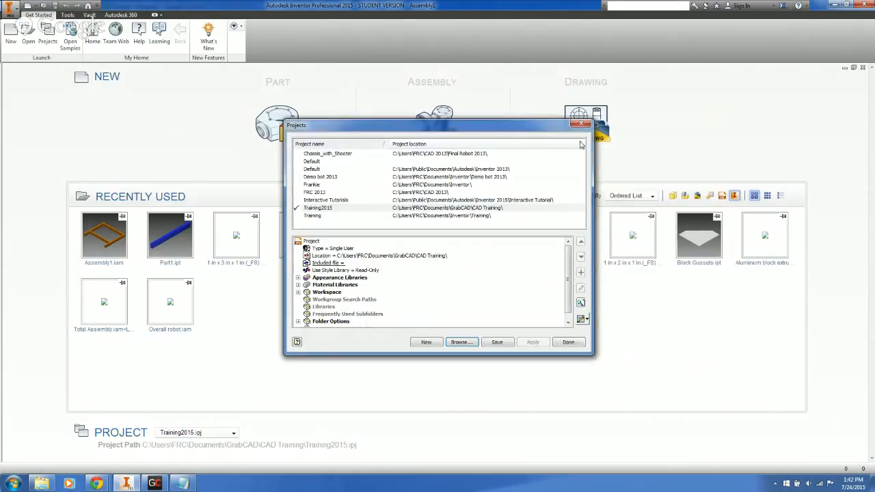
pyautogui.click(582, 124)
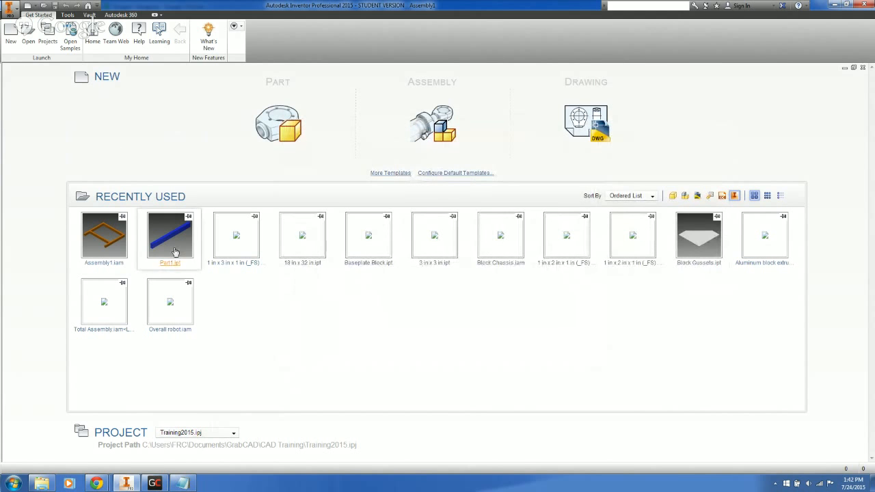
pyautogui.click(11, 31)
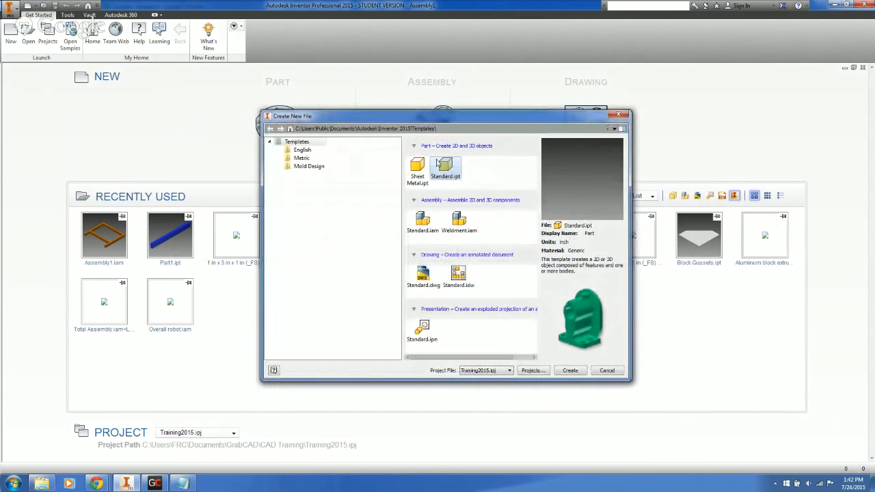
pyautogui.click(440, 165)
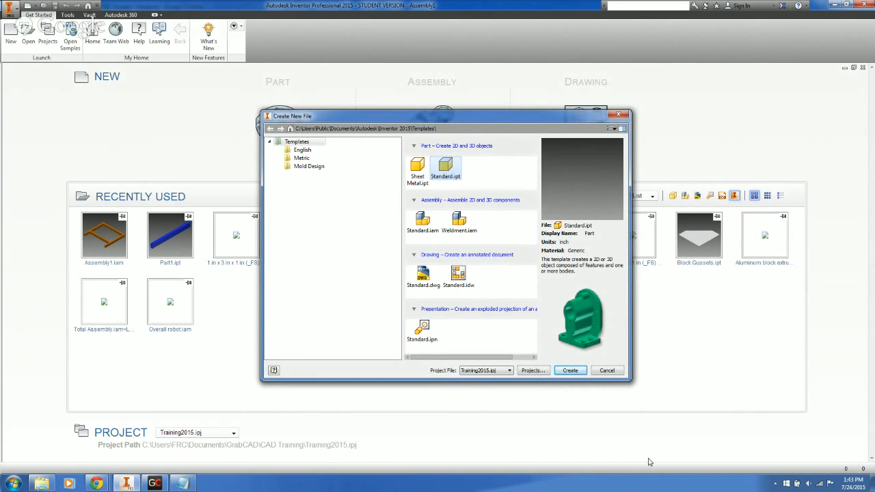
pyautogui.click(571, 371)
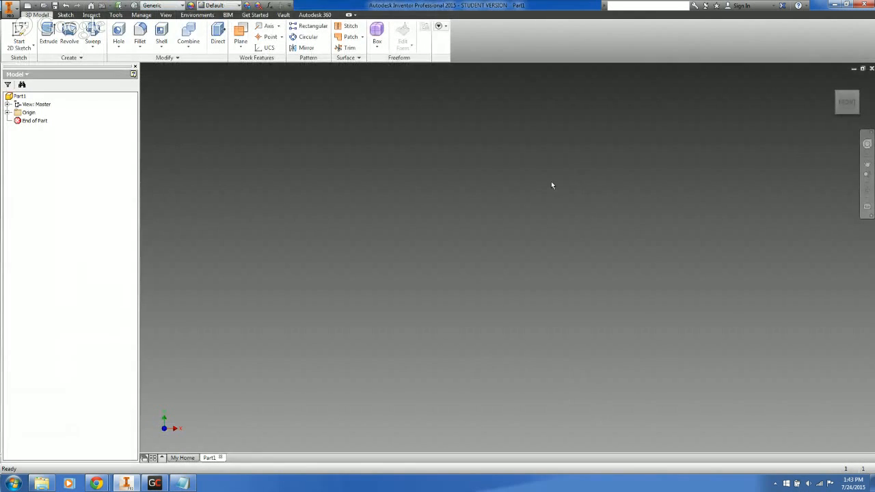
# Step: Start a 2D sketch on Part1's XY plane
pyautogui.click(21, 47)
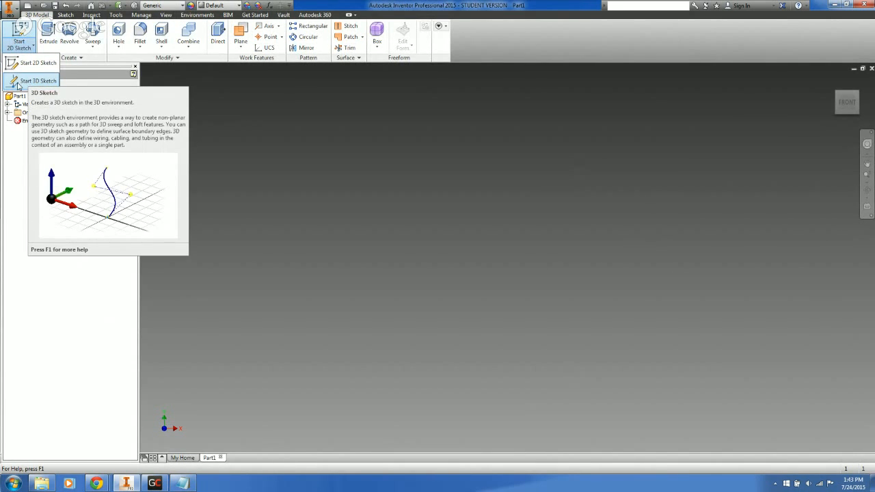
pyautogui.click(29, 65)
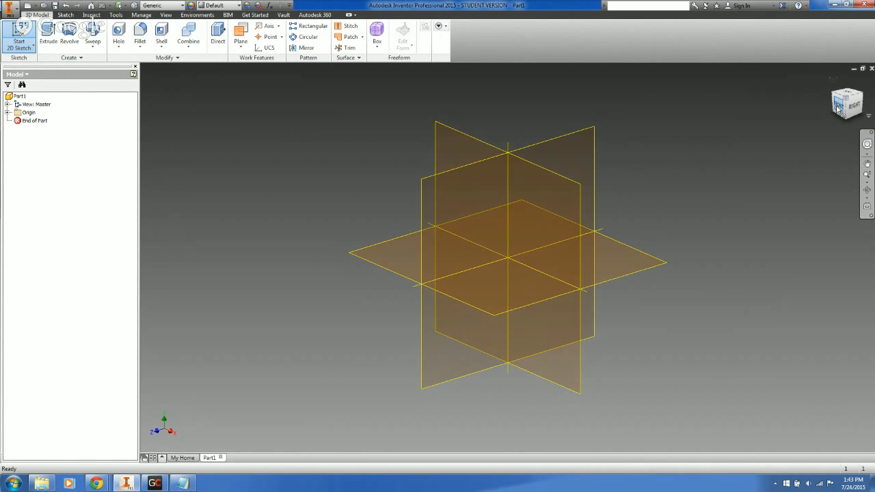
pyautogui.click(457, 135)
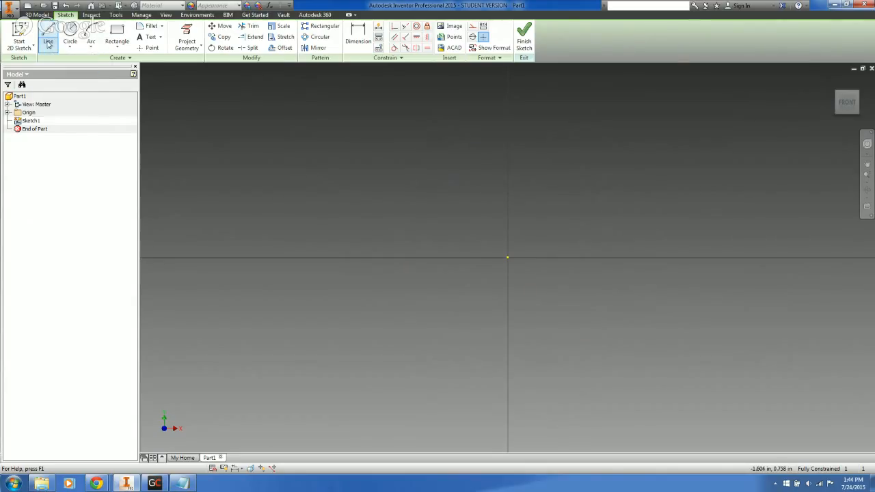
# Step: Review the Line, Circle, Arc, Rectangle, Text and Fillet dropdown options
pyautogui.click(49, 44)
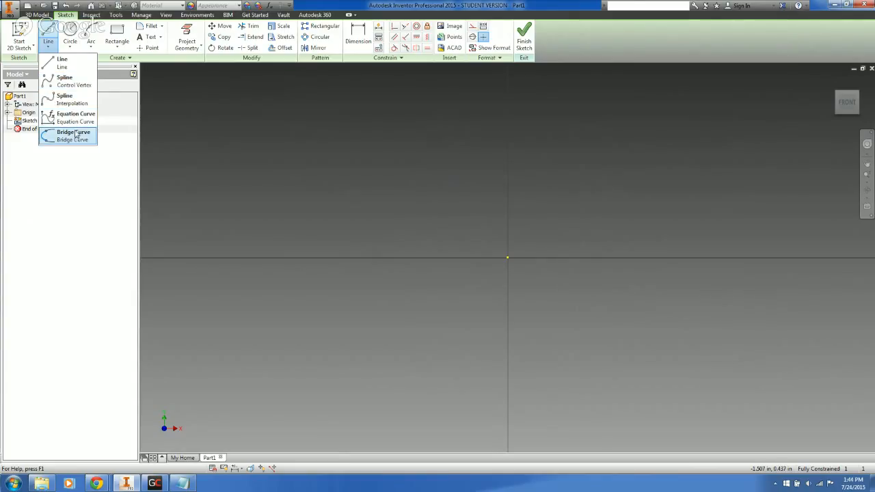
pyautogui.click(72, 46)
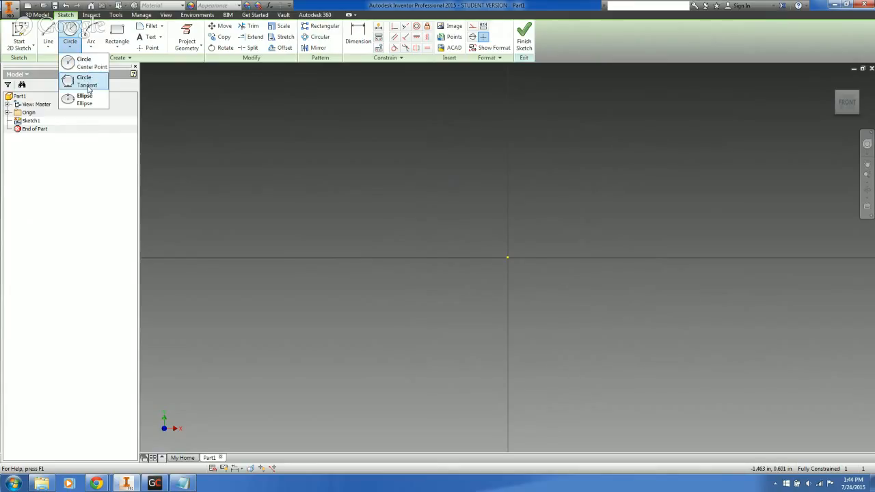
pyautogui.click(90, 47)
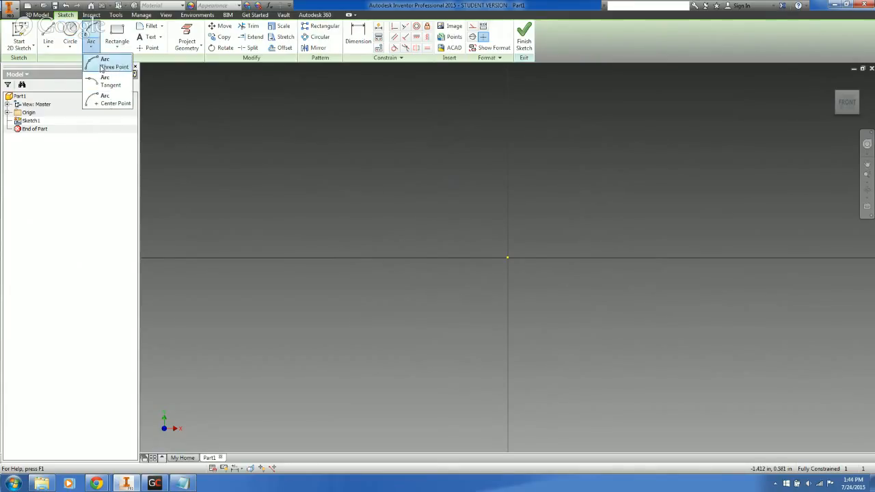
pyautogui.click(114, 47)
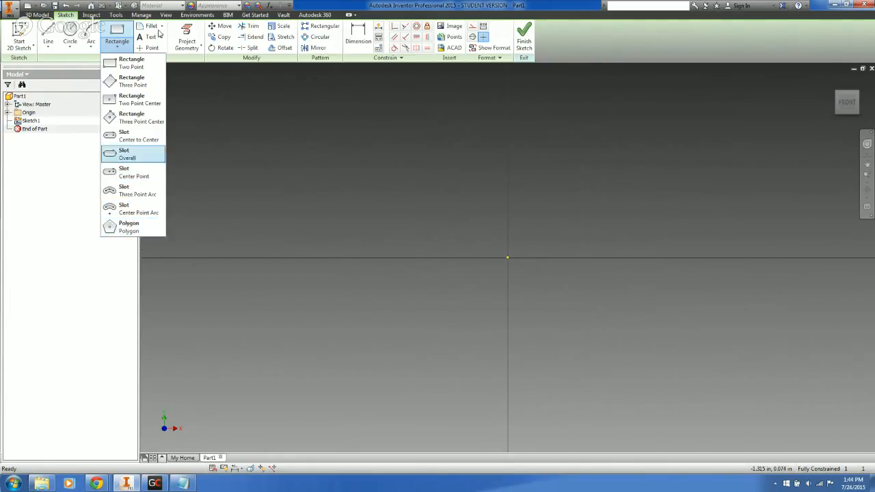
pyautogui.click(163, 39)
pyautogui.click(162, 36)
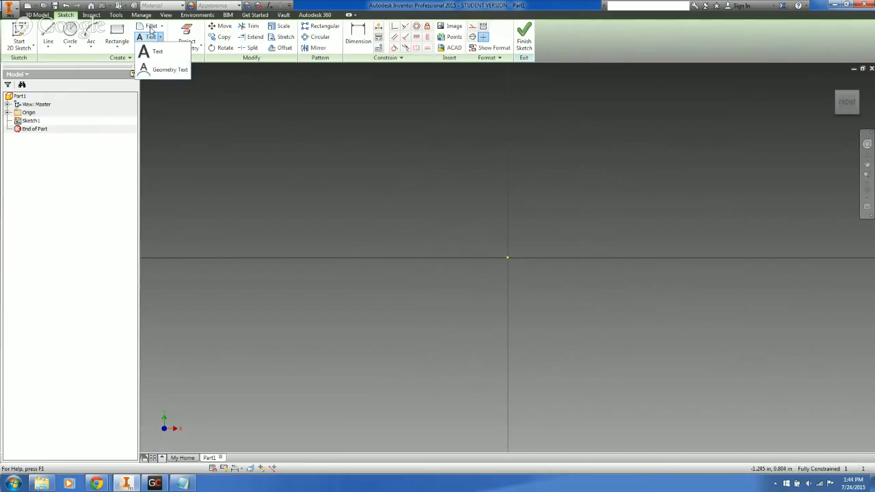
pyautogui.click(151, 26)
pyautogui.click(160, 27)
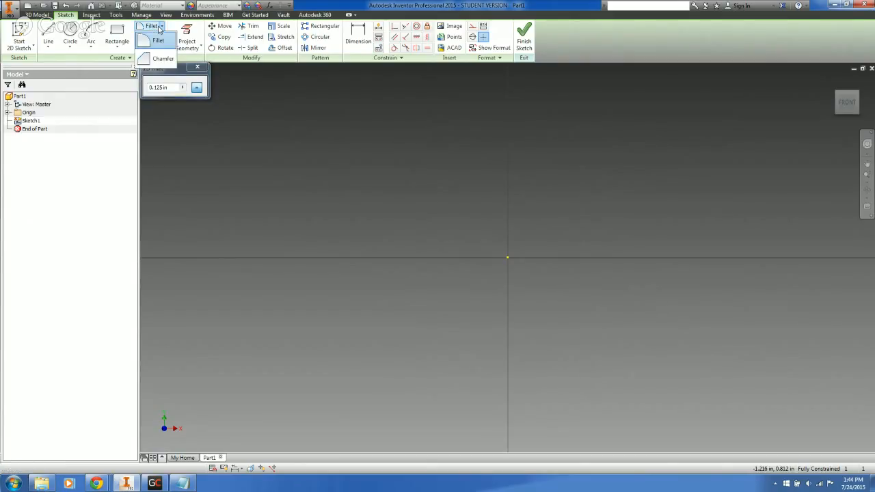
# Step: Open and cancel the 2D Fillet dialog, then switch to the Point tool
pyautogui.click(158, 40)
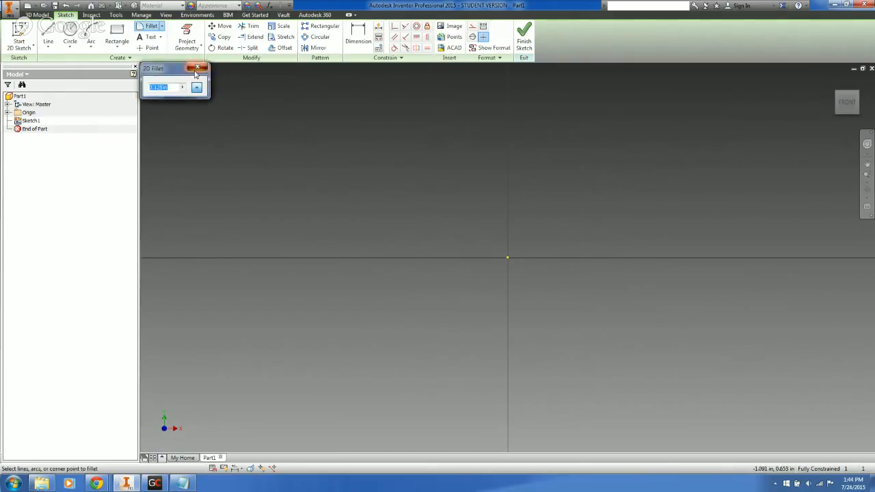
pyautogui.click(197, 69)
pyautogui.click(161, 59)
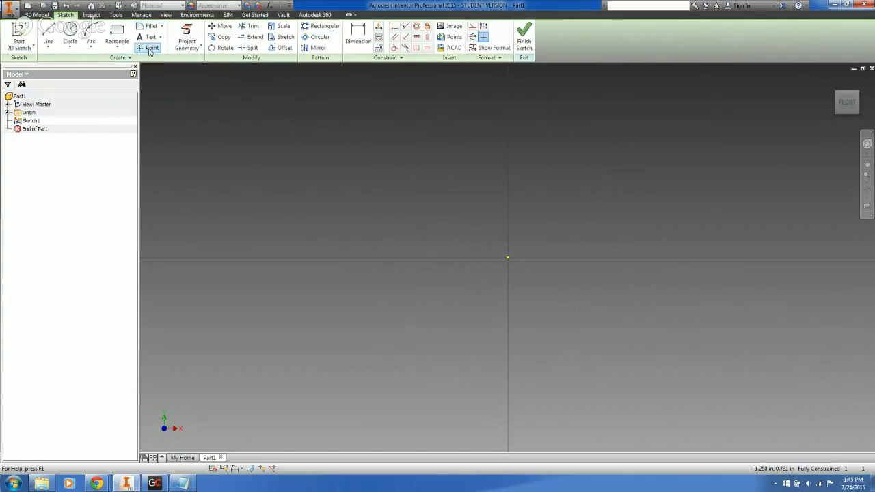
pyautogui.click(151, 49)
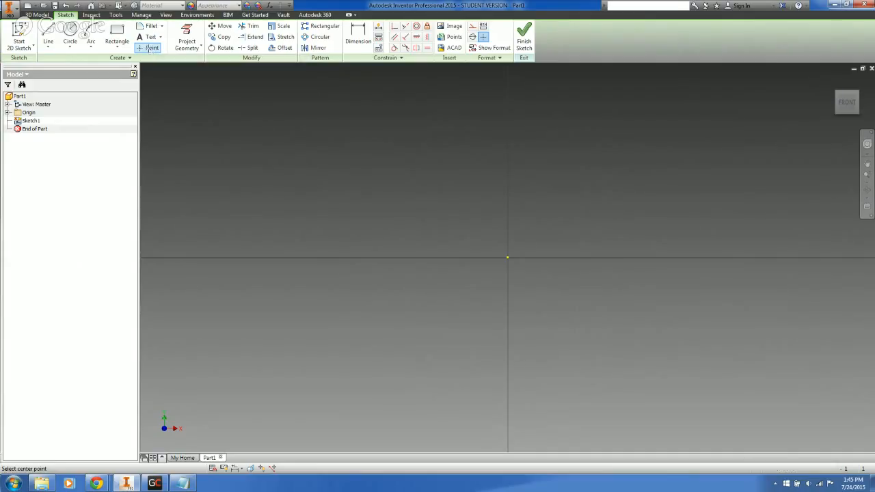
# Step: Place two sketch points, one upper-left and one right of the origin
pyautogui.click(376, 212)
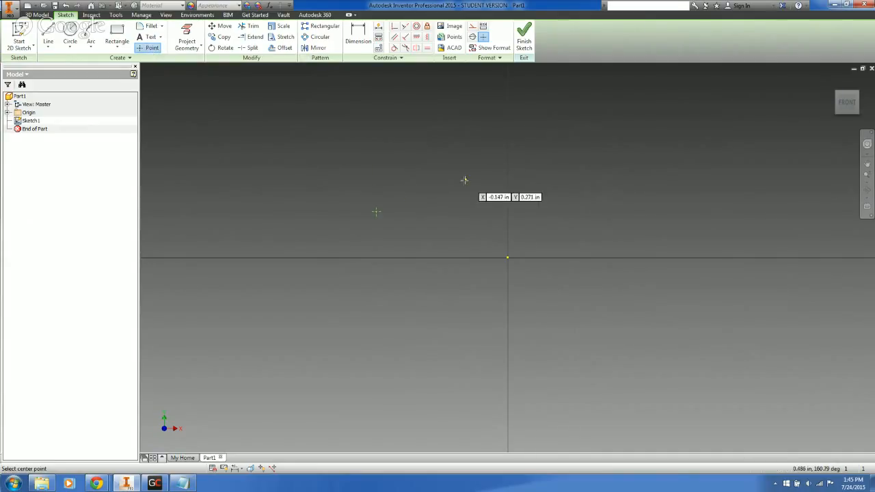
pyautogui.click(572, 221)
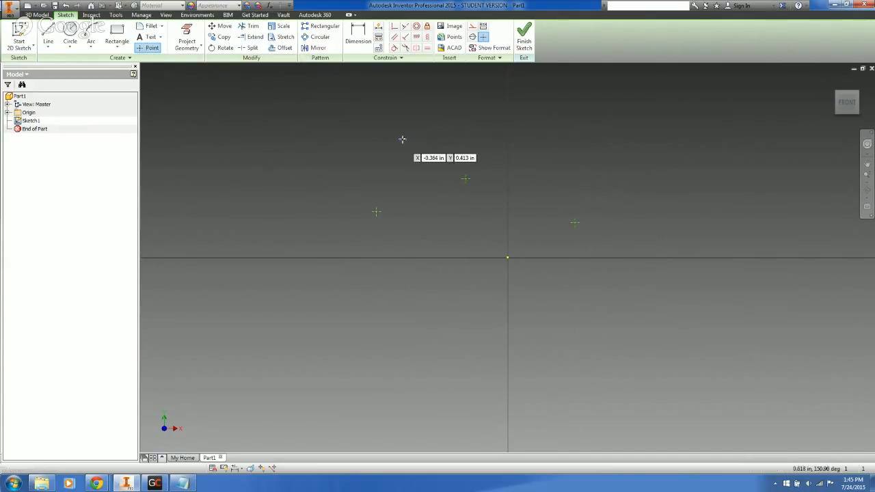
pyautogui.press('Escape')
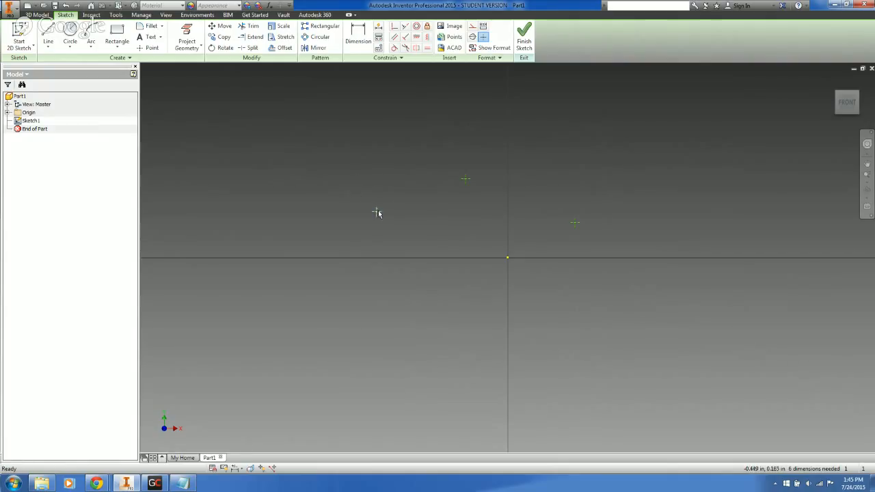
# Step: Reposition the sketch points, snap one onto the origin, then undo to remove the stray point
pyautogui.moveTo(376, 213)
pyautogui.mouseDown()
pyautogui.moveTo(422, 209)
pyautogui.moveTo(335, 189)
pyautogui.moveTo(400, 203)
pyautogui.mouseUp()
pyautogui.moveTo(393, 201); pyautogui.dragTo(498, 232)
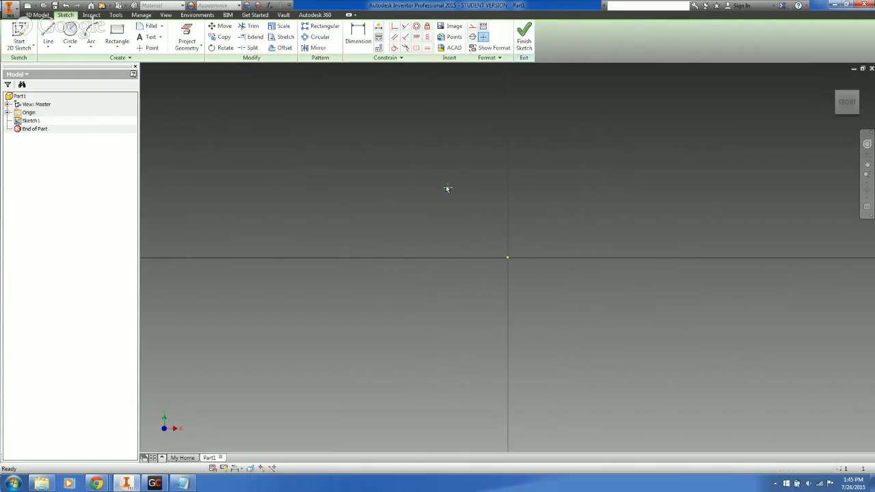
pyautogui.moveTo(447, 188)
pyautogui.mouseDown()
pyautogui.moveTo(594, 208)
pyautogui.moveTo(420, 244)
pyautogui.mouseUp()
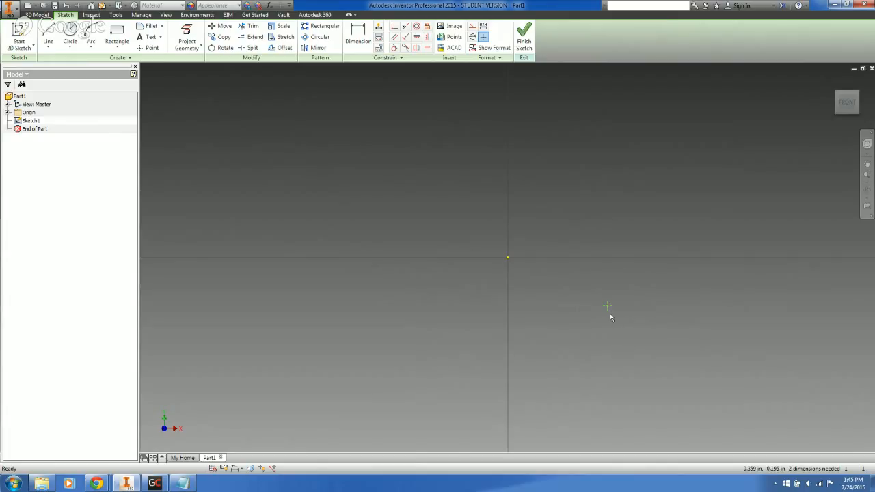
pyautogui.moveTo(607, 306); pyautogui.dragTo(562, 177)
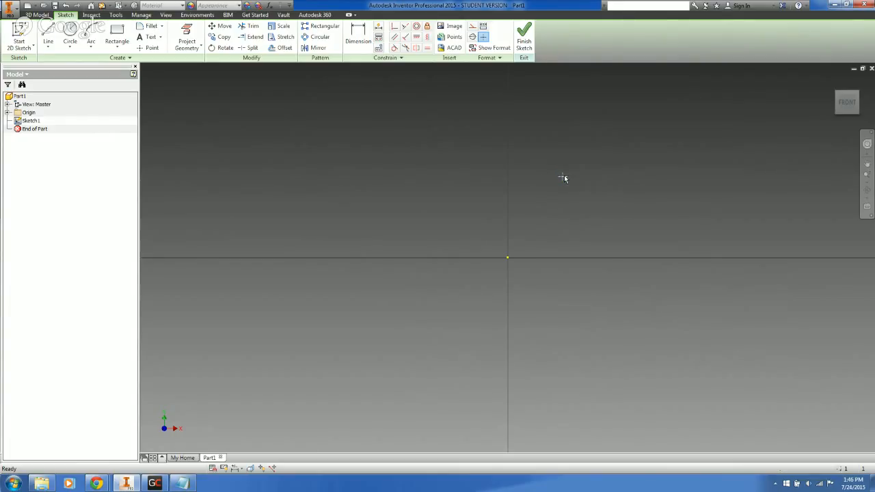
pyautogui.moveTo(564, 177); pyautogui.dragTo(508, 258)
pyautogui.hotkey('ctrl', 'z')
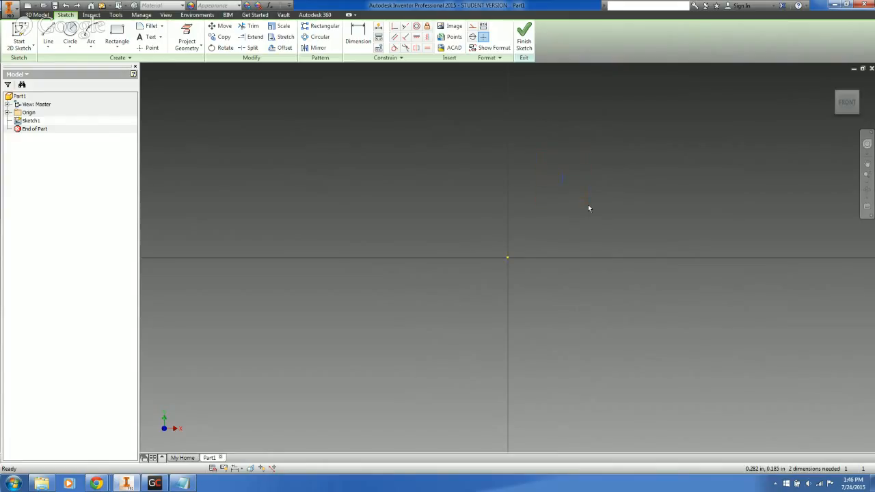
pyautogui.hotkey('ctrl', 'z')
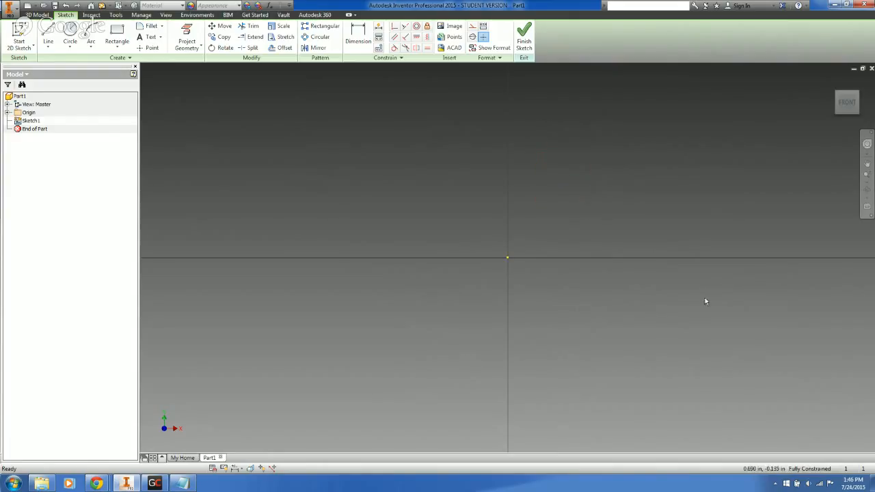
# Step: Draw two two-point rectangles around the origin: a tall one and a larger outer one
pyautogui.click(117, 34)
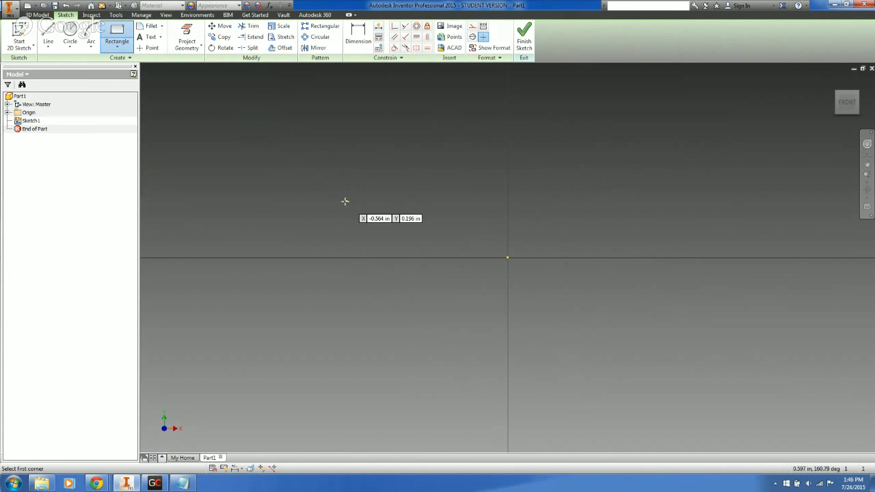
pyautogui.click(437, 153)
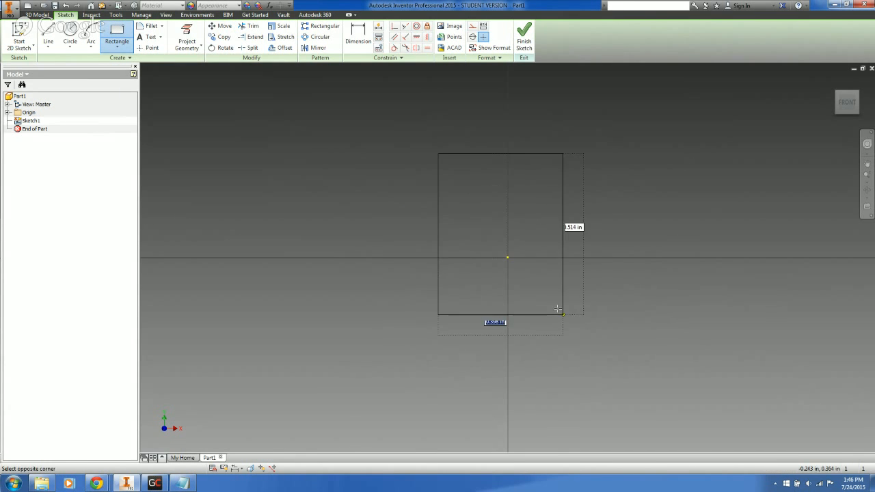
pyautogui.click(579, 355)
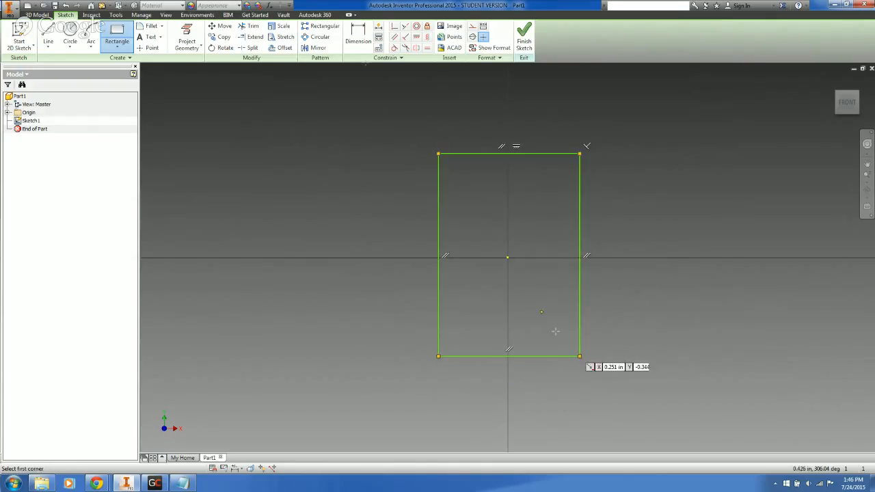
pyautogui.click(424, 139)
pyautogui.click(619, 391)
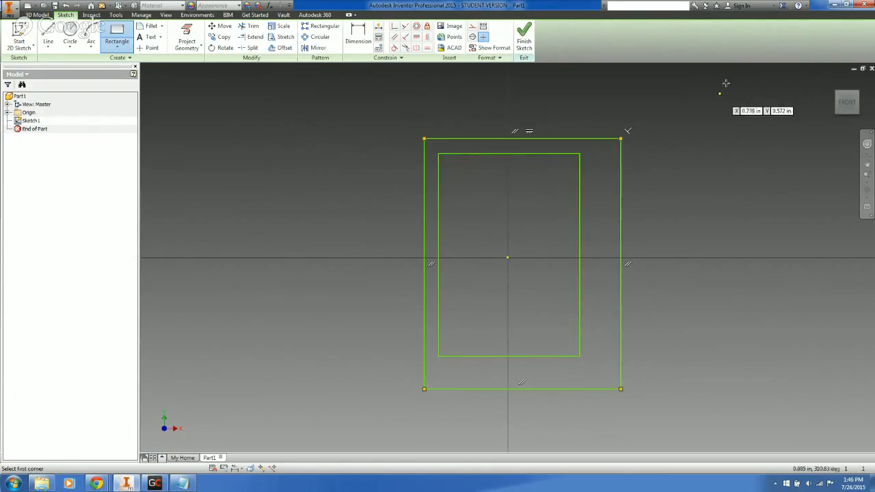
pyautogui.press('Escape')
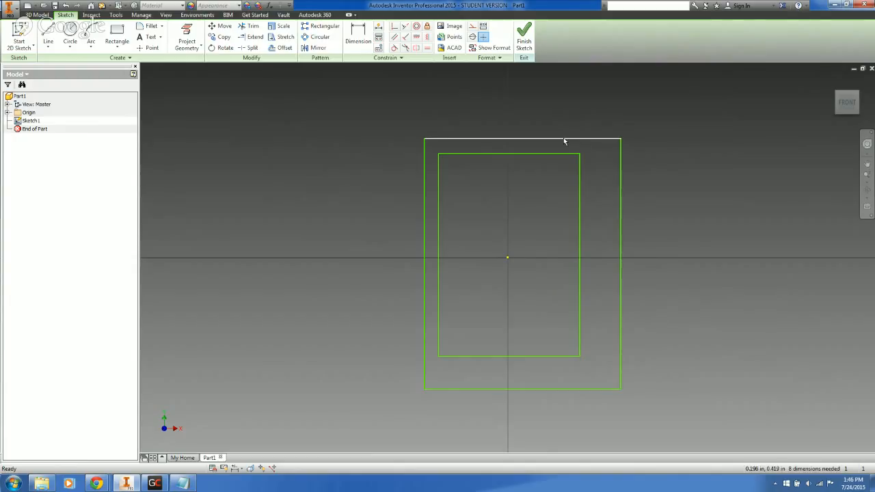
# Step: Remove the outer rectangle and begin an Equal constraint between edges
pyautogui.moveTo(563, 140); pyautogui.dragTo(595, 131)
pyautogui.click(661, 186)
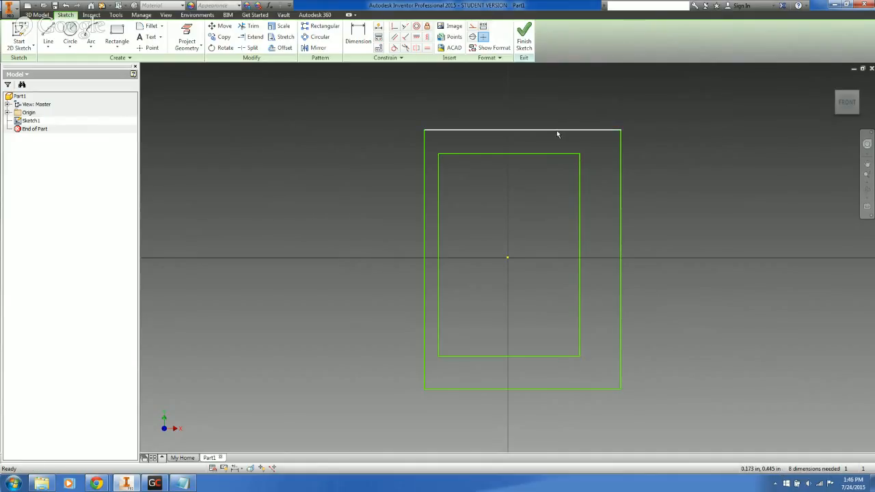
pyautogui.hotkey('ctrl', 'z')
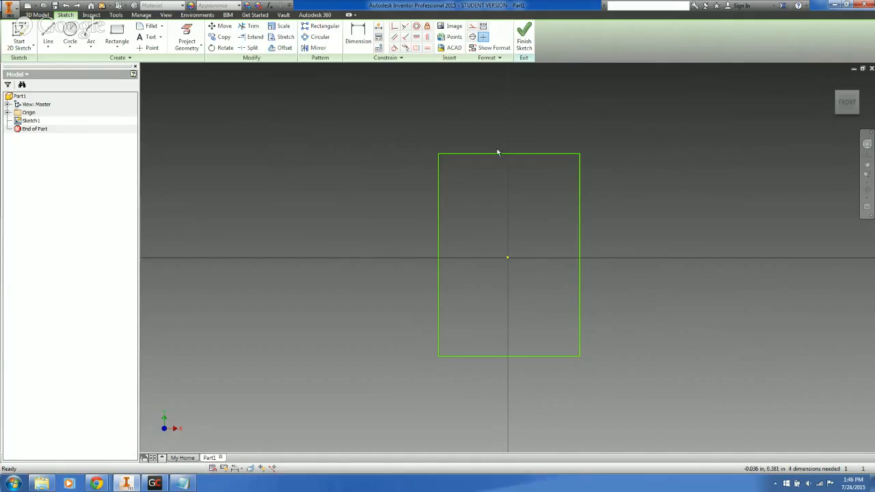
pyautogui.click(393, 28)
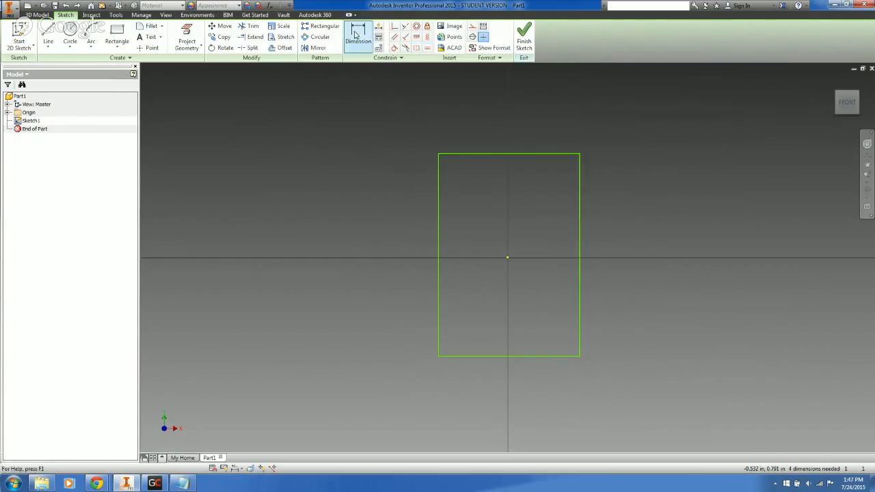
pyautogui.click(427, 48)
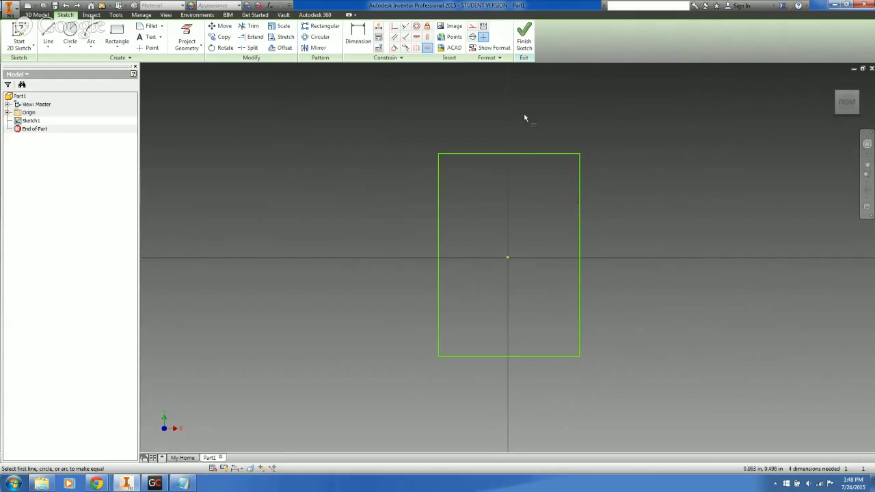
pyautogui.click(530, 153)
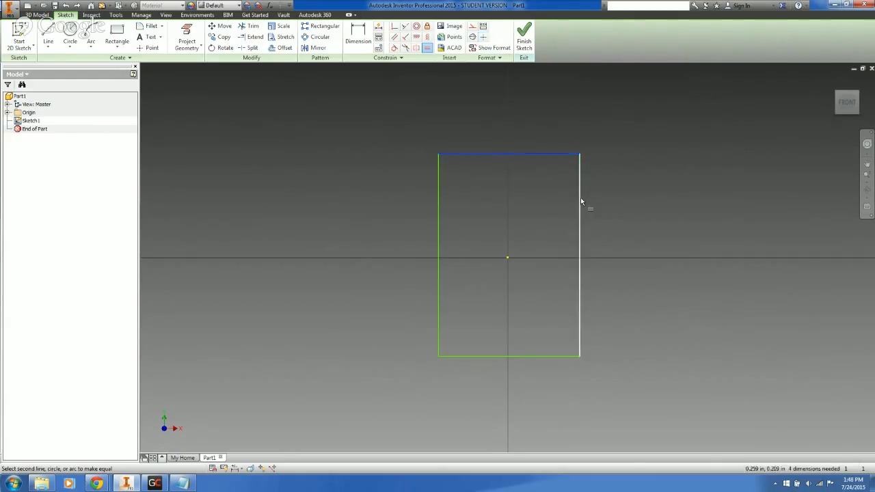
pyautogui.click(579, 198)
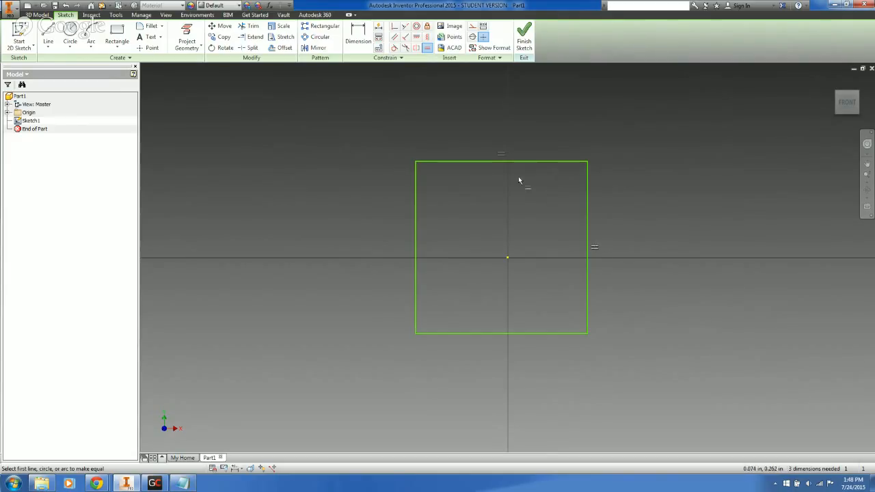
pyautogui.press('Escape')
pyautogui.moveTo(586, 164); pyautogui.dragTo(620, 137)
pyautogui.hotkey('ctrl', 'z')
pyautogui.hotkey('ctrl', 'z')
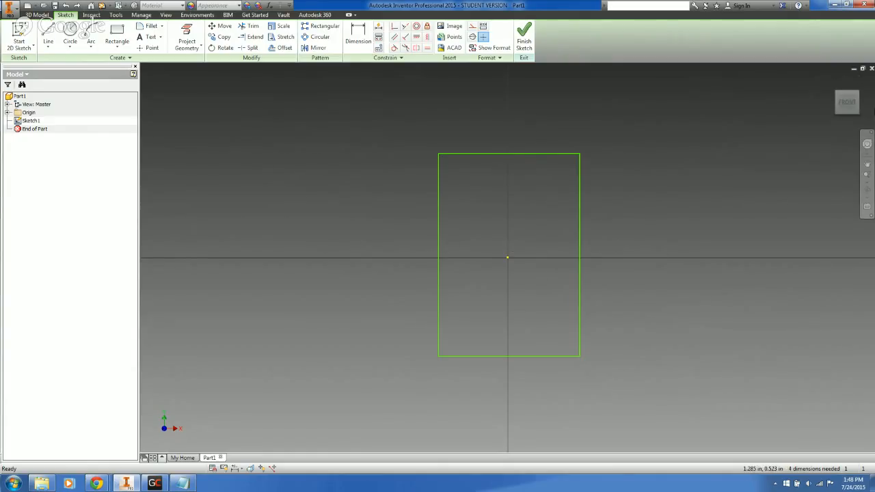
pyautogui.click(869, 89)
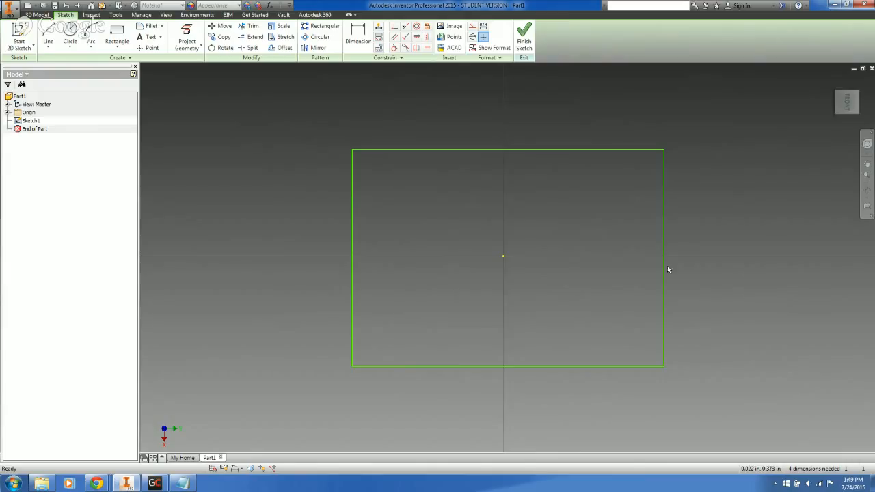
pyautogui.moveTo(846, 102)
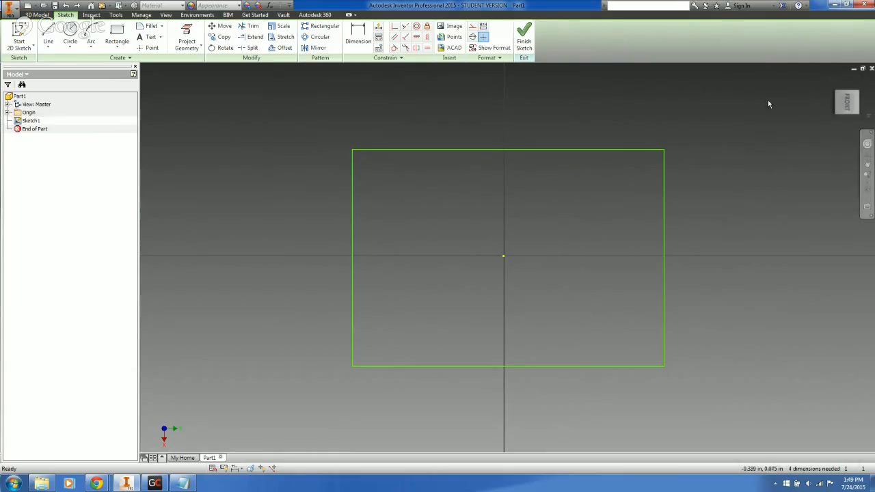
pyautogui.moveTo(854, 121)
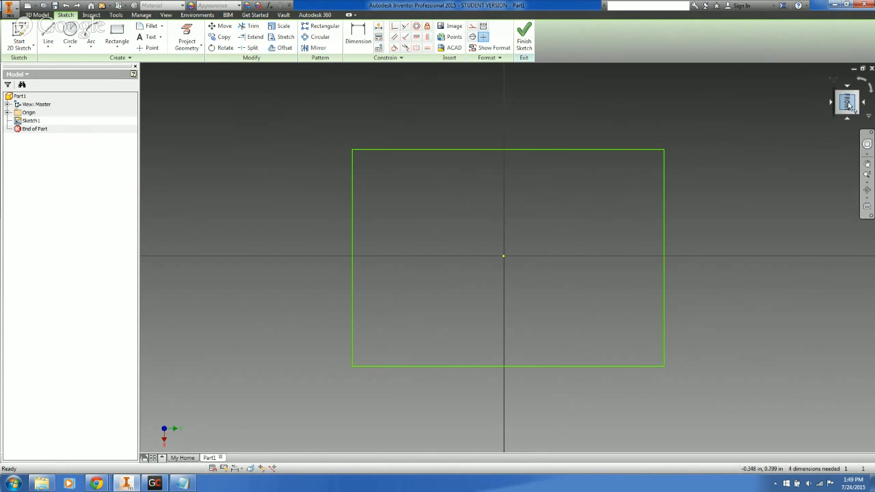
pyautogui.click(861, 82)
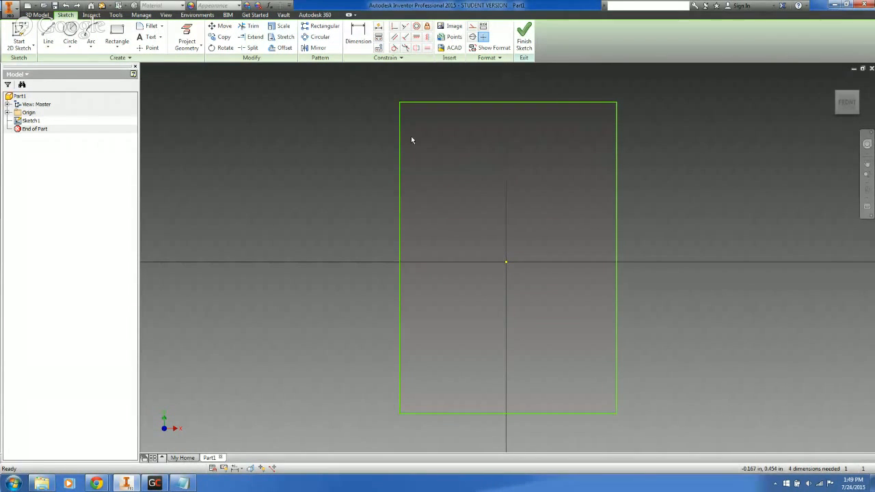
pyautogui.click(394, 26)
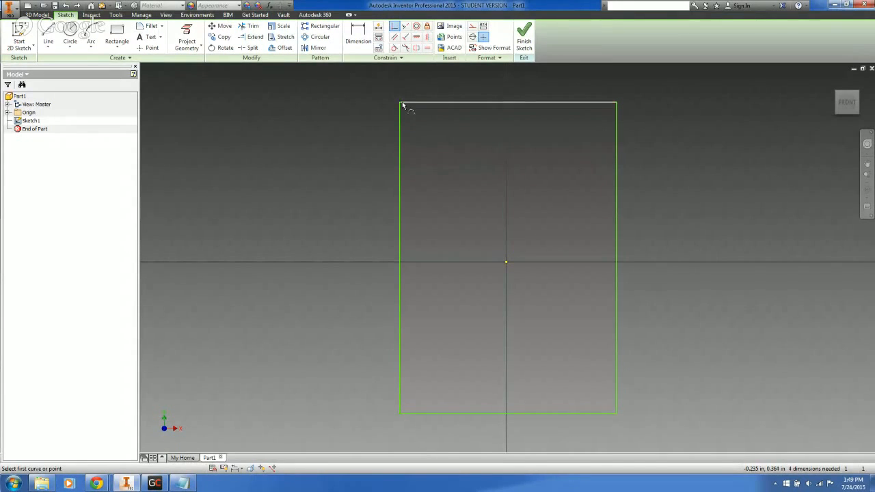
pyautogui.click(401, 103)
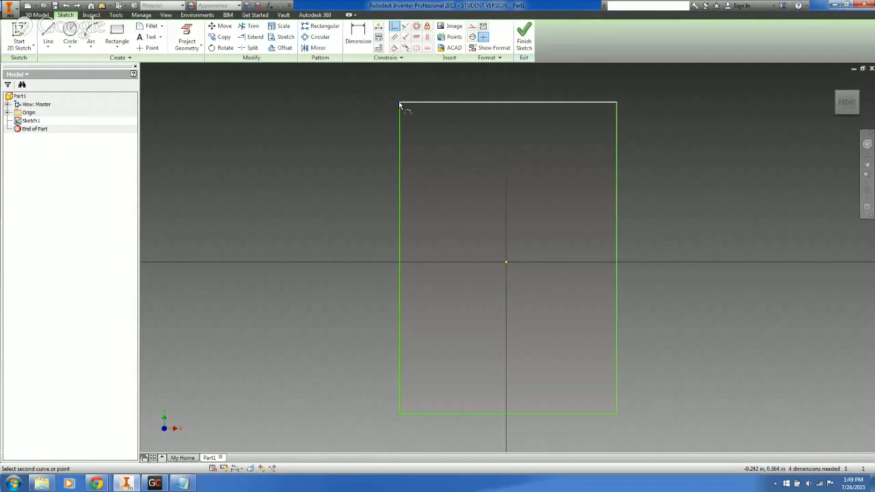
pyautogui.click(505, 263)
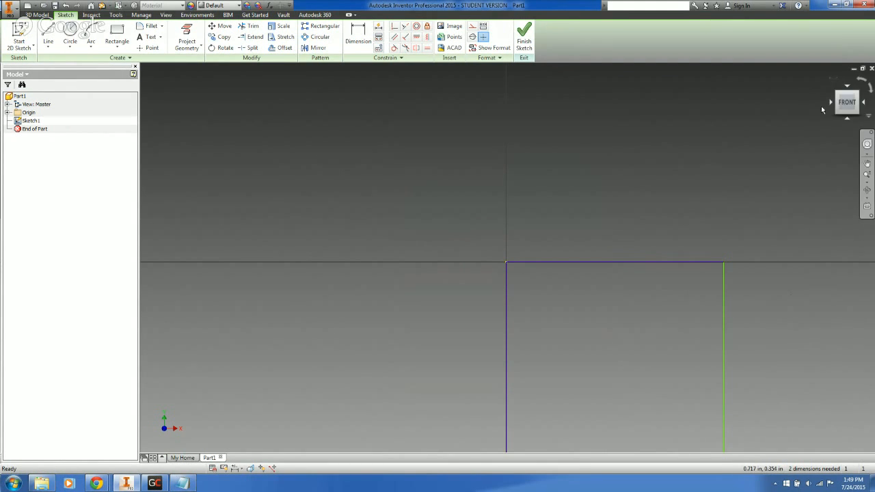
pyautogui.click(866, 164)
pyautogui.moveTo(741, 318)
pyautogui.mouseDown()
pyautogui.moveTo(635, 132)
pyautogui.moveTo(632, 144)
pyautogui.mouseUp()
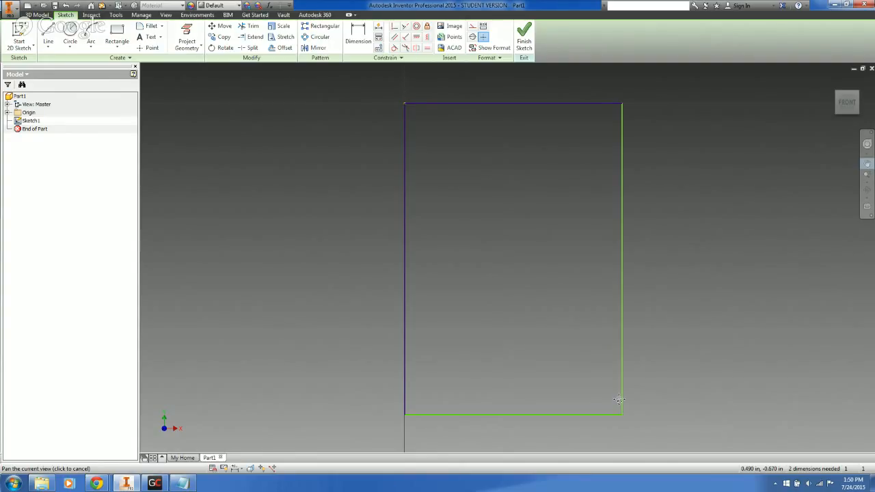
pyautogui.hotkey('ctrl', 'z')
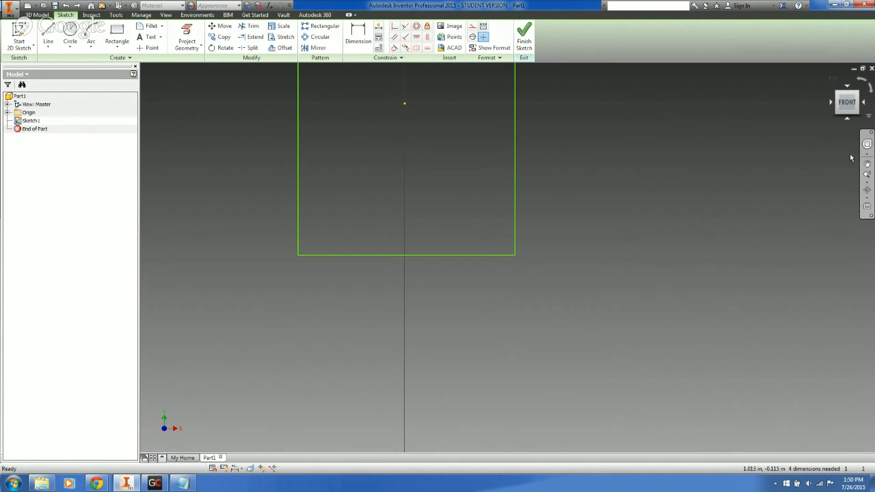
pyautogui.click(847, 104)
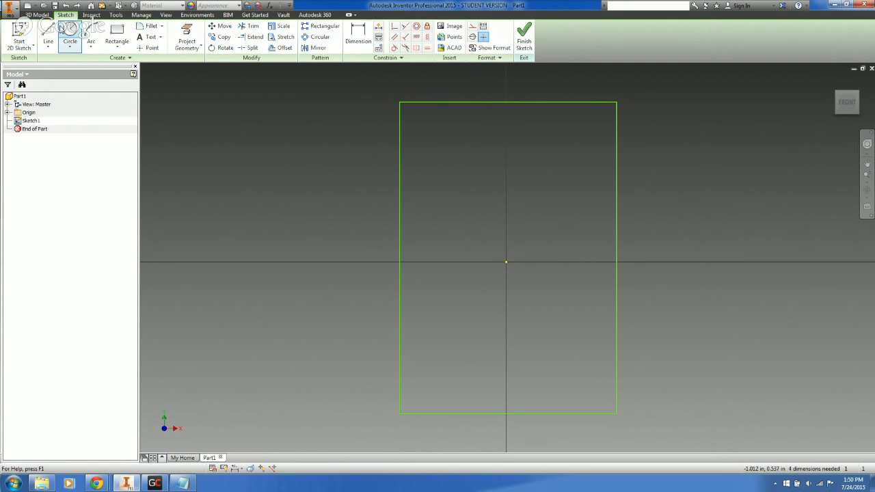
# Step: Draw a corner-to-corner diagonal and make it coincident with the origin
pyautogui.click(48, 34)
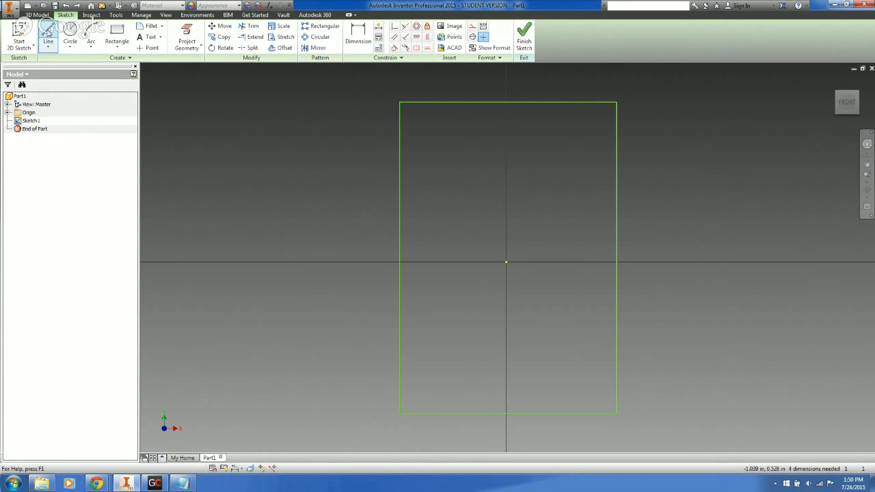
pyautogui.click(400, 102)
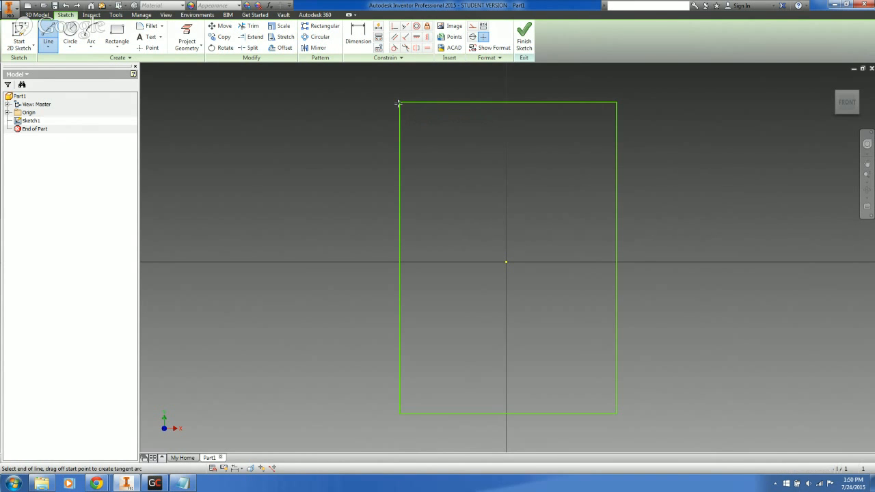
pyautogui.doubleClick(616, 414)
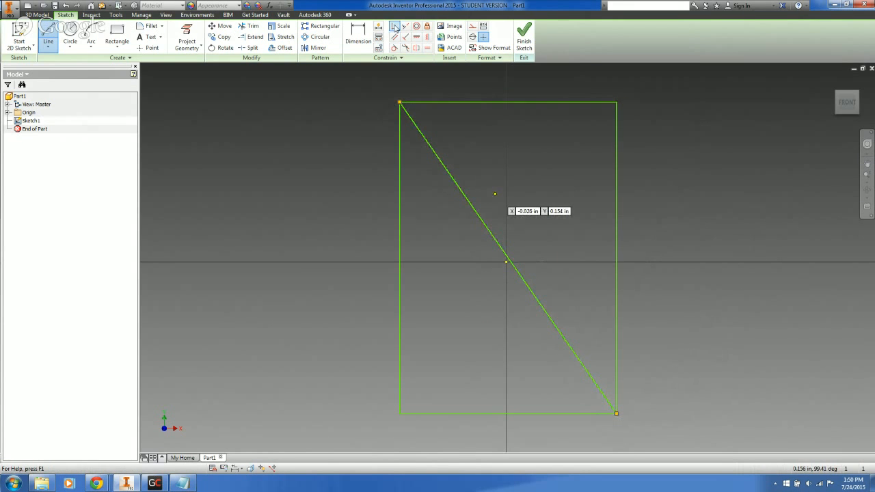
pyautogui.click(395, 26)
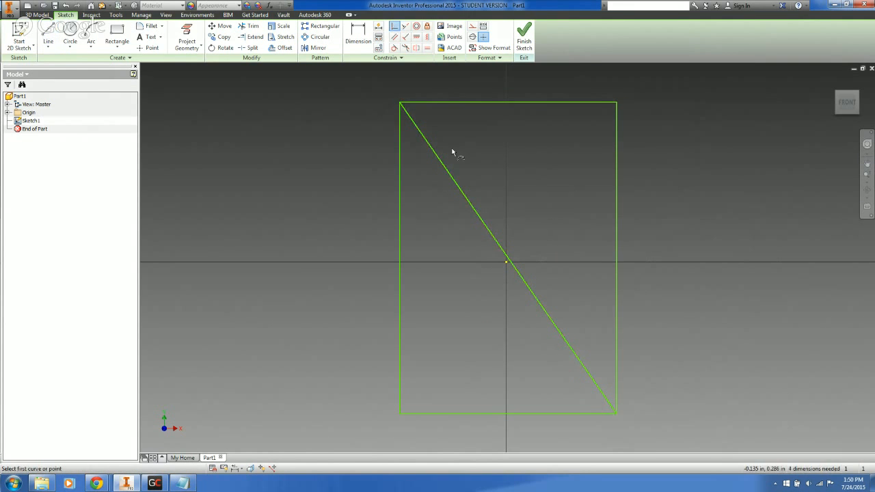
pyautogui.click(507, 260)
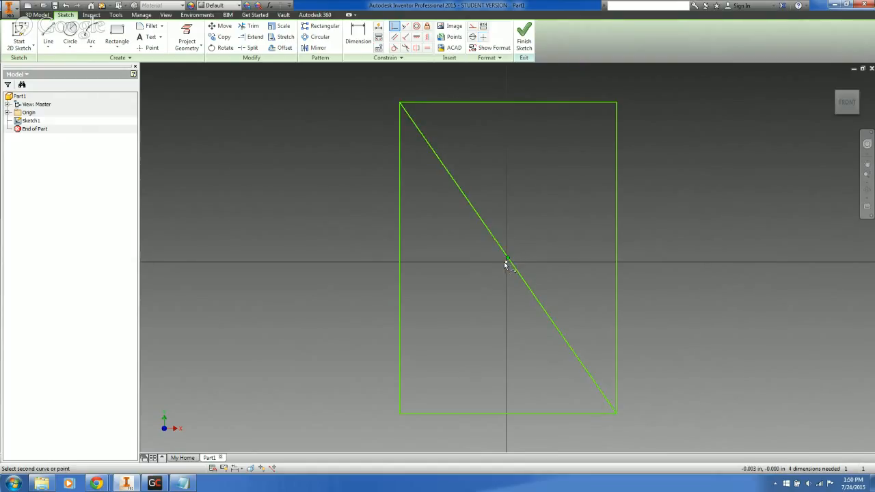
pyautogui.click(506, 261)
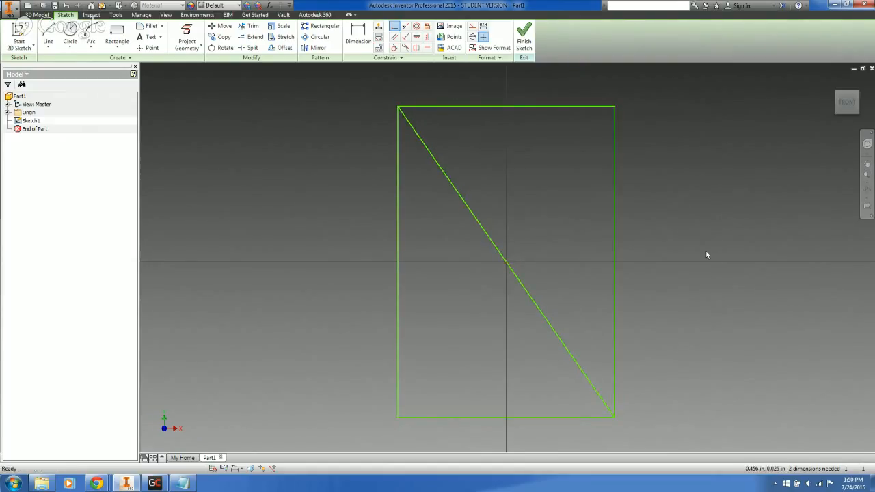
# Step: Shrink the rectangle from its top-right corner, turn the diagonal into construction, and delete it
pyautogui.moveTo(615, 108); pyautogui.dragTo(587, 162)
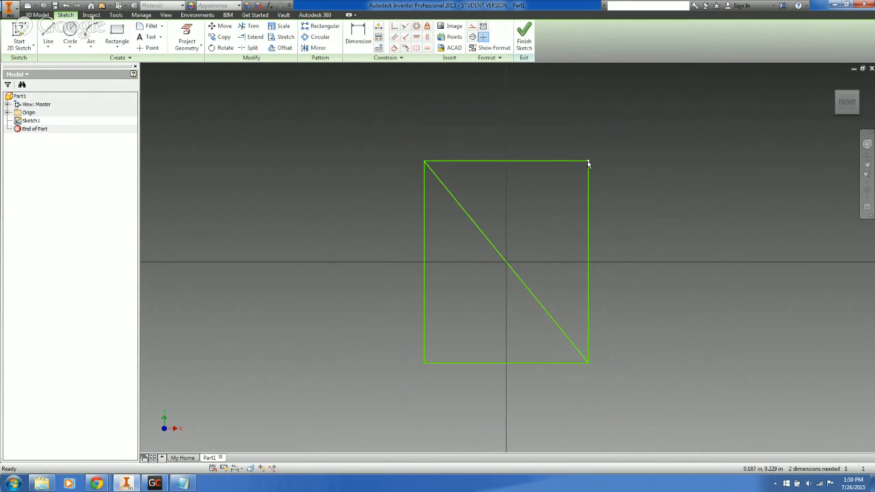
pyautogui.click(456, 204)
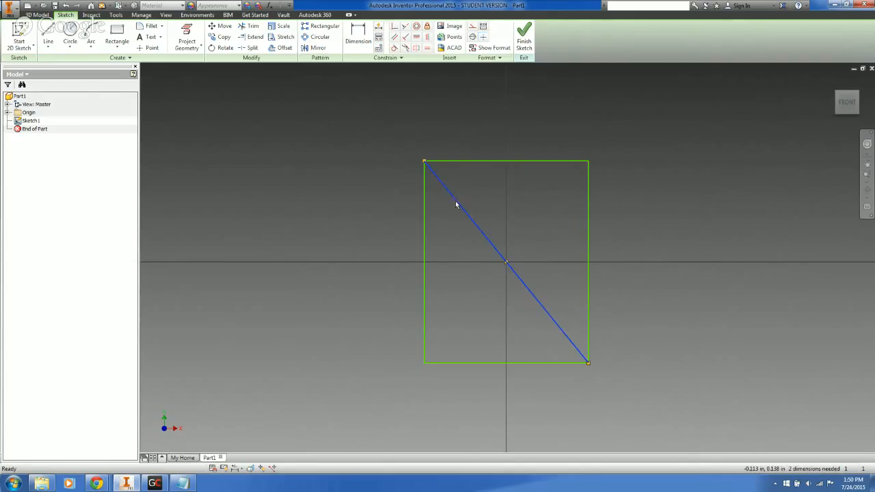
pyautogui.click(507, 212)
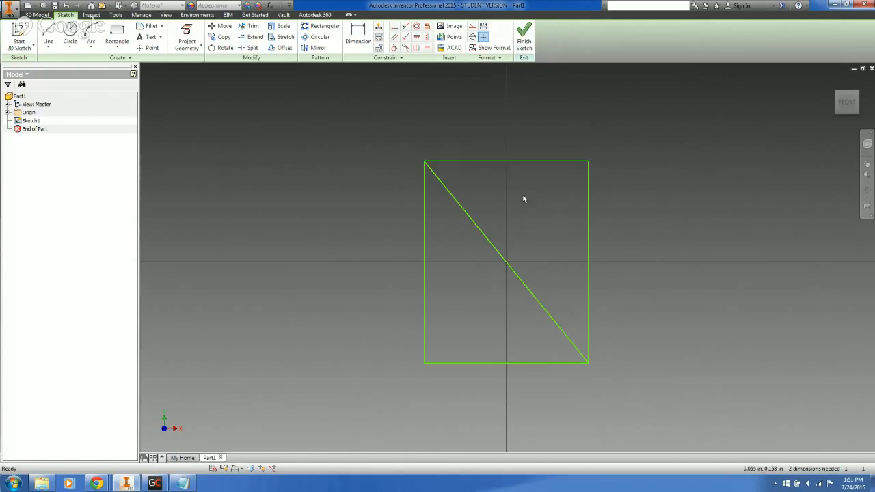
pyautogui.click(476, 230)
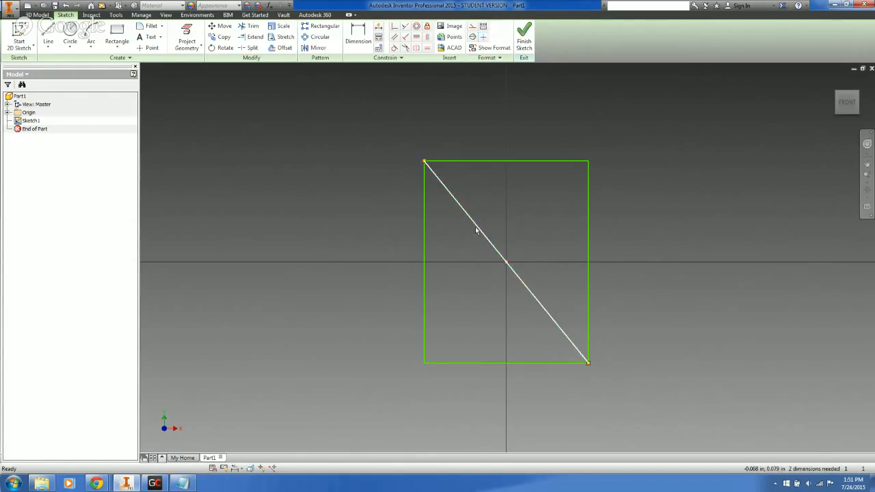
pyautogui.click(472, 26)
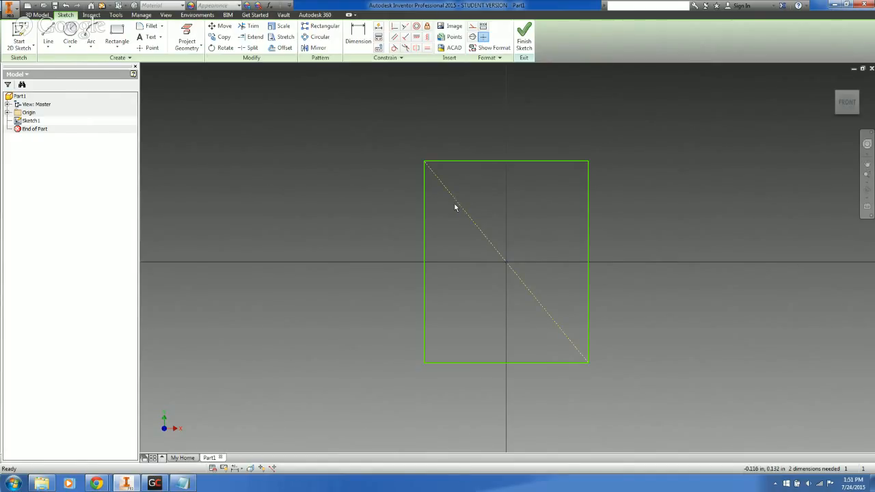
pyautogui.click(490, 246)
pyautogui.press('Delete')
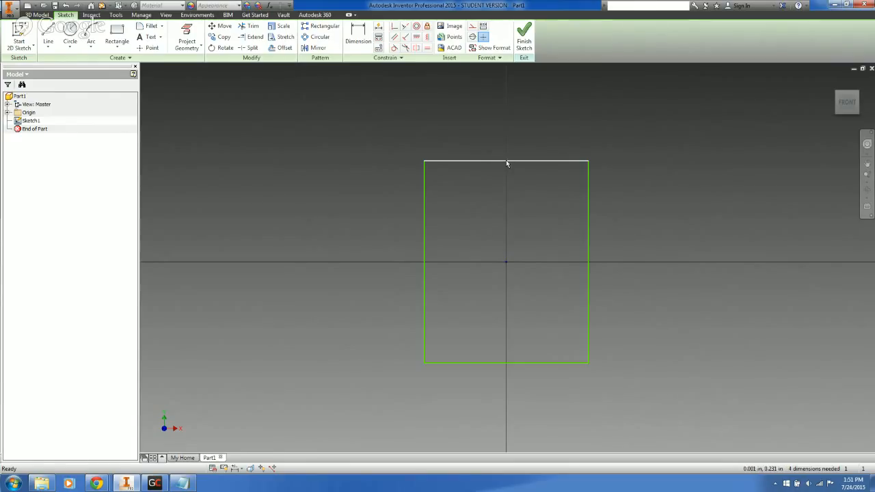
# Step: Align the top edge's midpoint vertically with the origin, then adjust the left and bottom edges
pyautogui.click(426, 37)
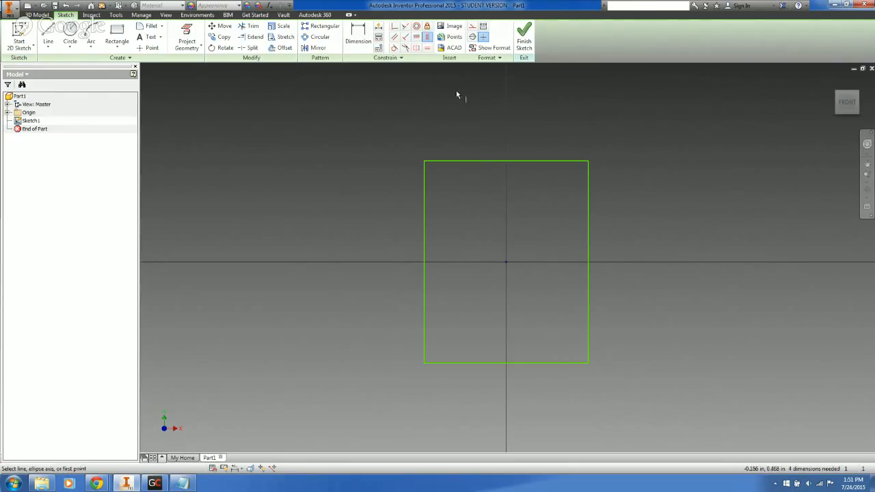
pyautogui.click(506, 162)
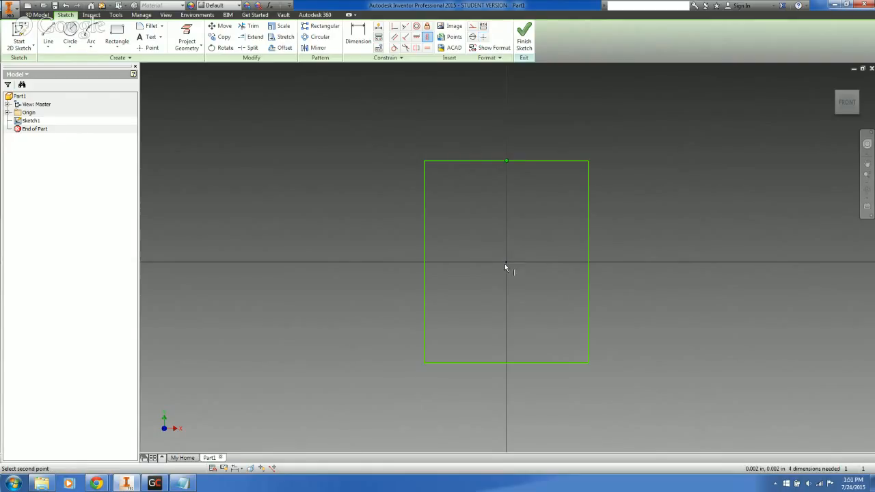
pyautogui.click(505, 262)
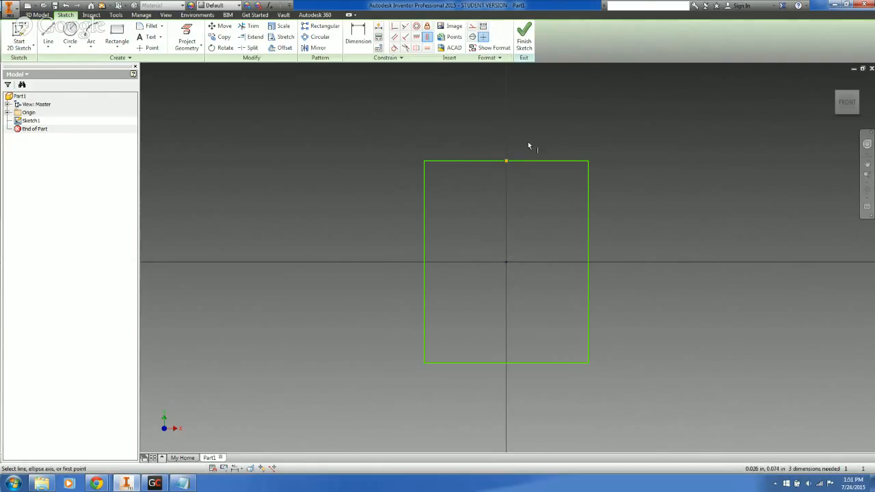
pyautogui.press('Escape')
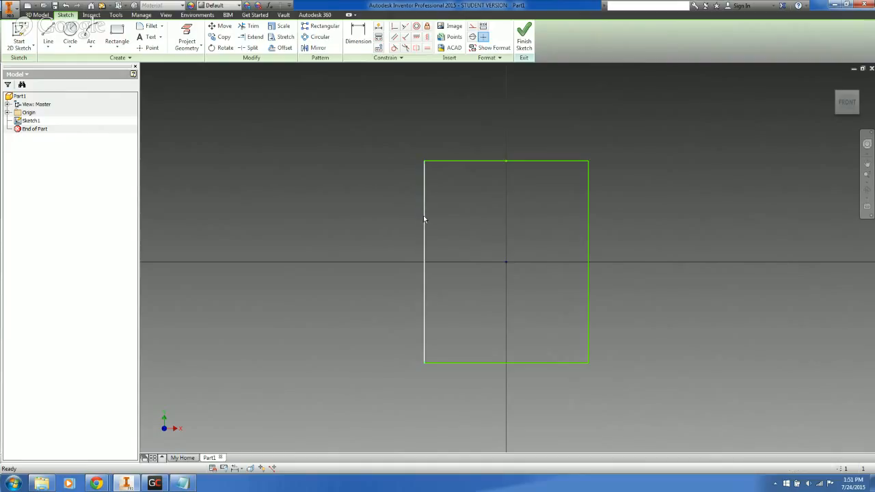
pyautogui.moveTo(424, 215); pyautogui.dragTo(456, 226)
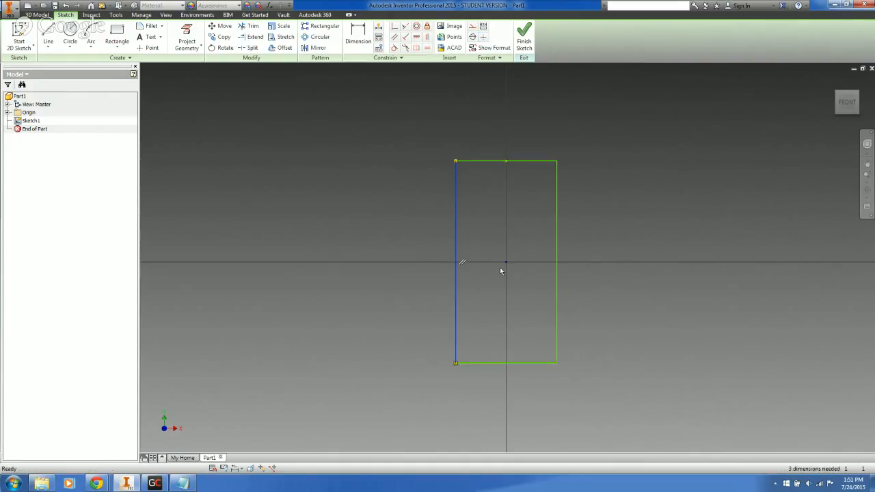
pyautogui.click(526, 363)
pyautogui.moveTo(524, 362); pyautogui.dragTo(541, 369)
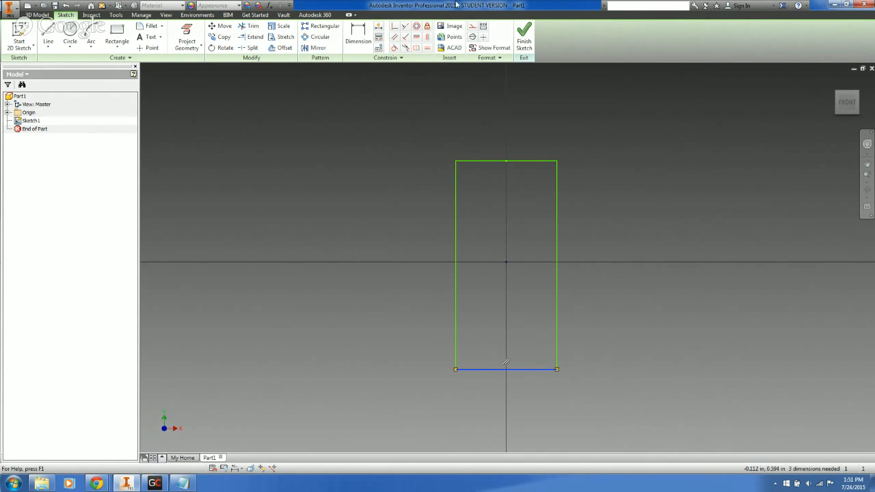
# Step: Align the left edge's midpoint horizontally with the origin
pyautogui.click(416, 36)
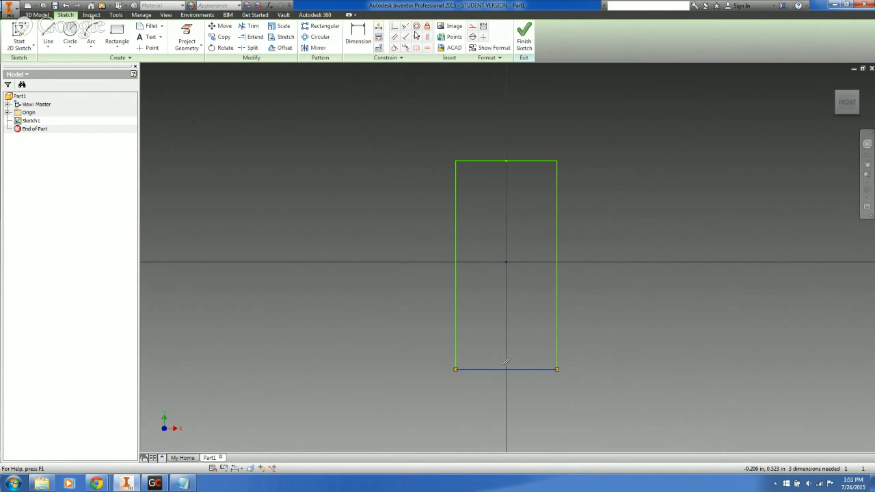
pyautogui.click(505, 262)
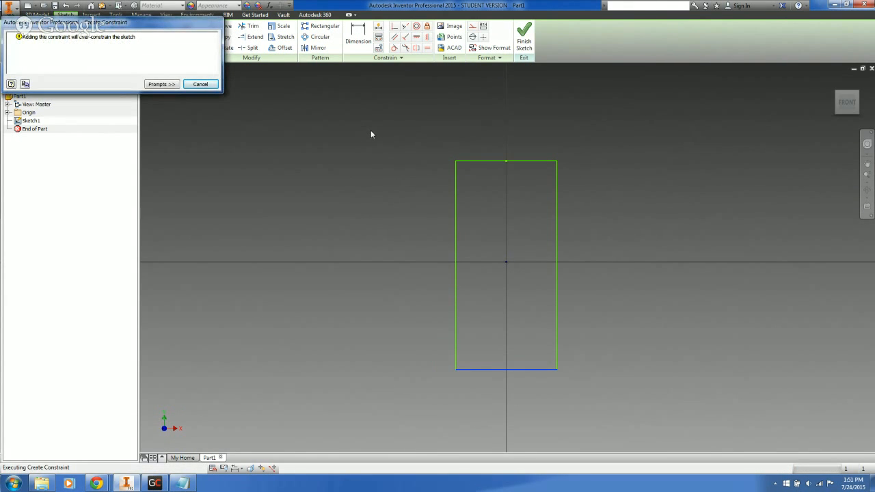
pyautogui.press('Escape')
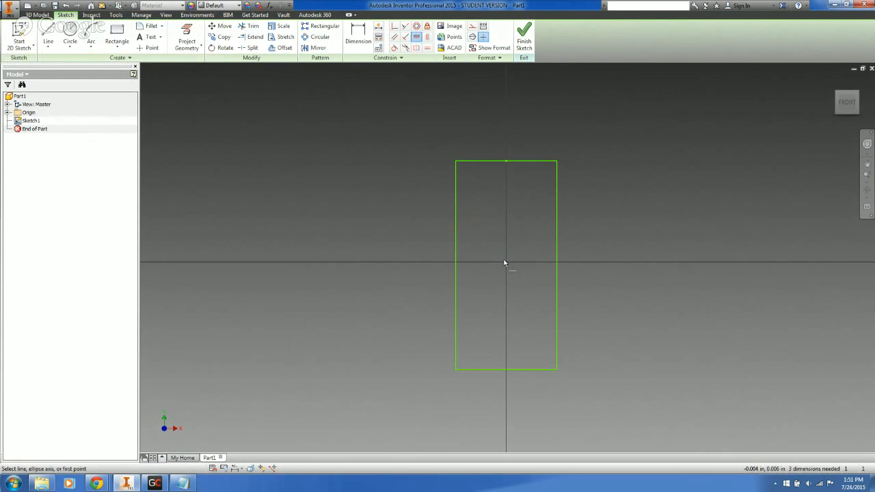
pyautogui.click(505, 262)
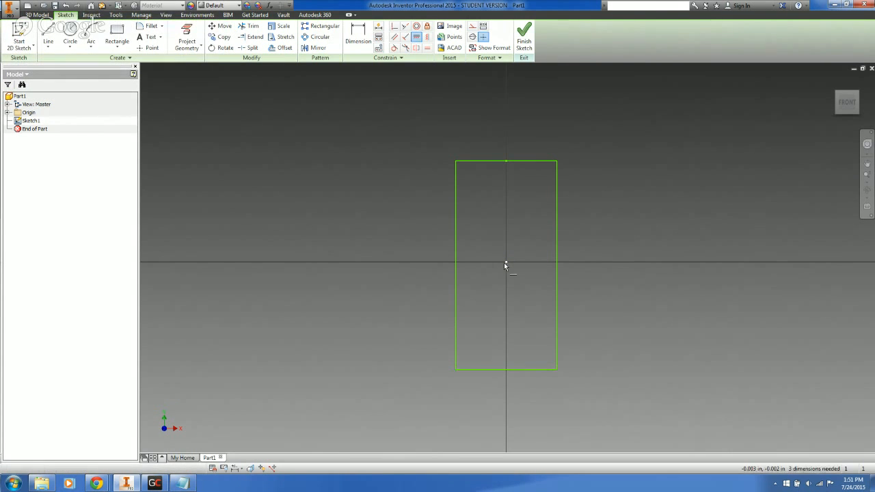
pyautogui.click(455, 265)
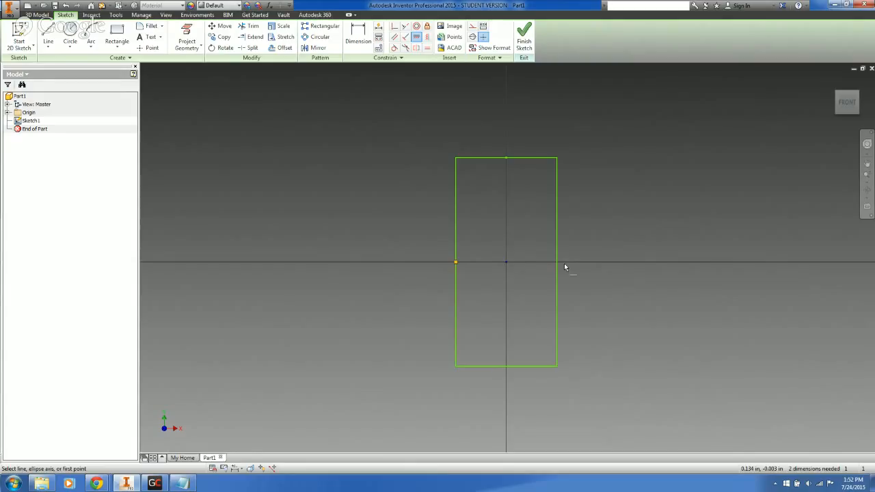
pyautogui.press('Escape')
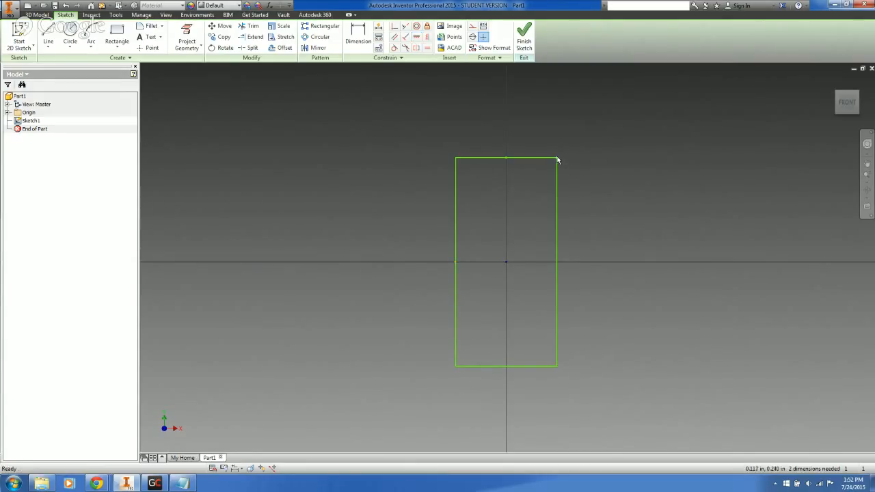
# Step: Undo a corner resize, then box-select the entire rectangle and delete it
pyautogui.moveTo(557, 159); pyautogui.dragTo(601, 135)
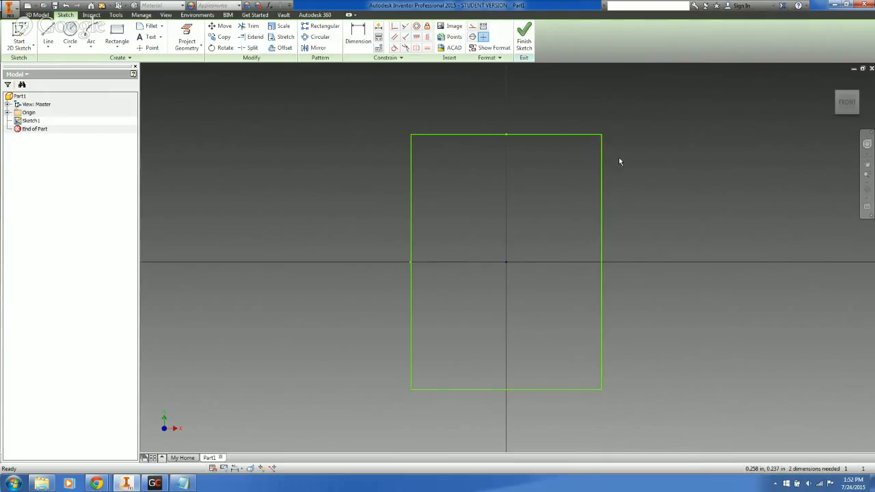
pyautogui.hotkey('ctrl', 'z')
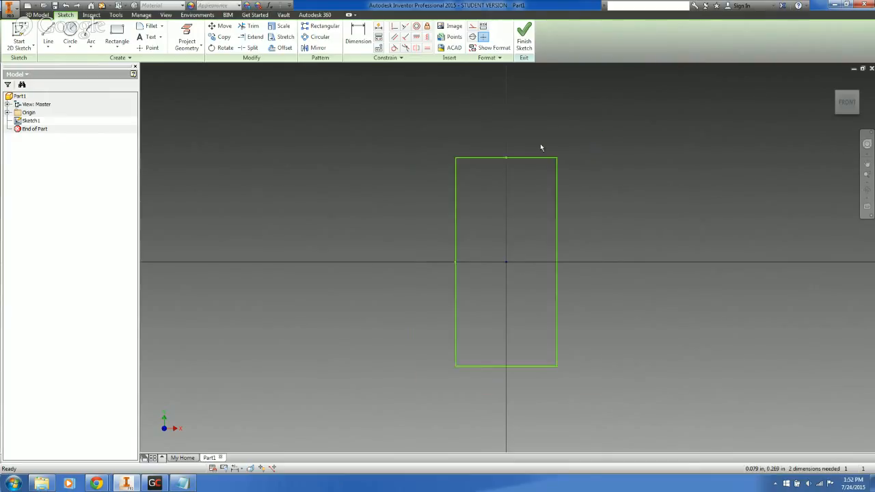
pyautogui.hotkey('ctrl', 'z')
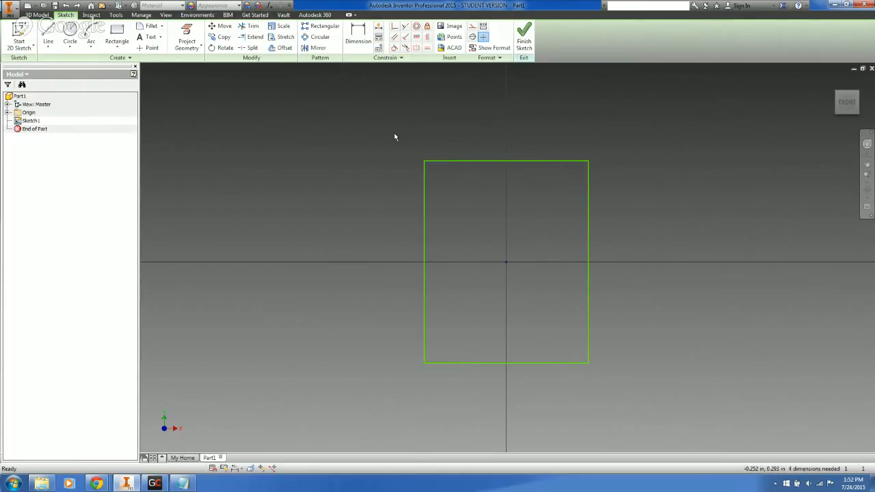
pyautogui.click(444, 162)
pyautogui.moveTo(403, 149); pyautogui.dragTo(656, 410)
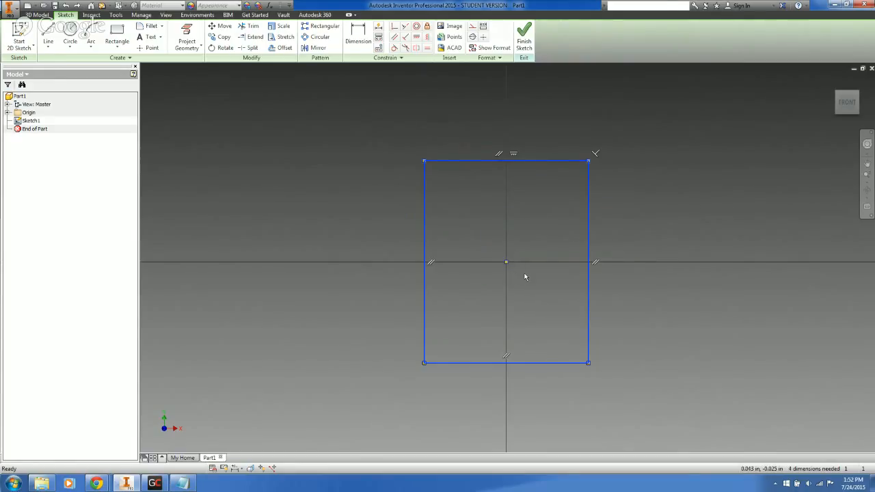
pyautogui.press('Delete')
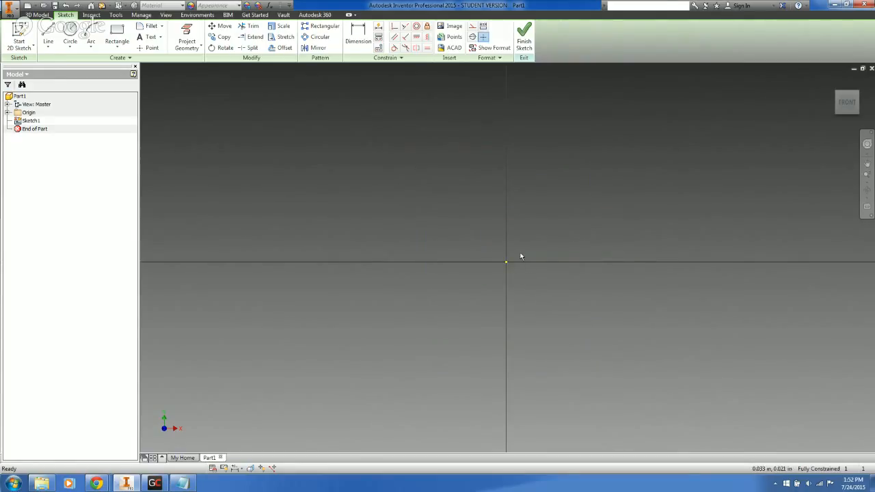
# Step: Draw a two-point centre rectangle on the origin, then drag a corner to shrink it evenly
pyautogui.click(119, 48)
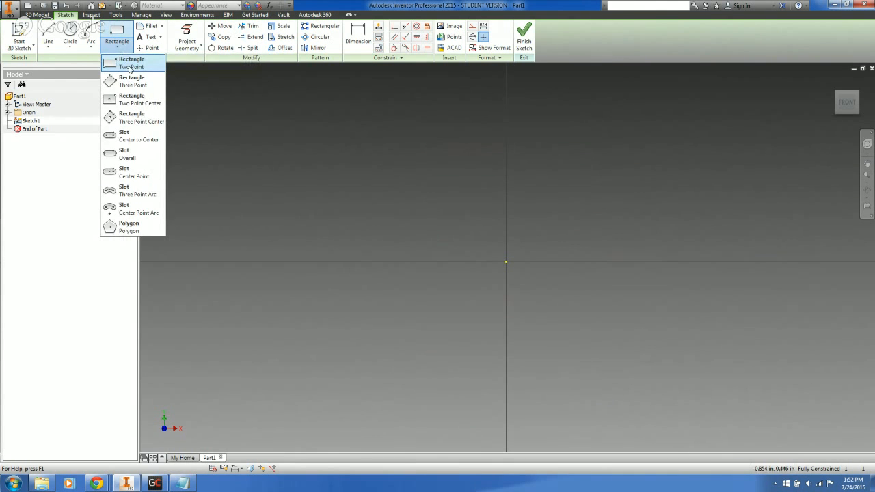
pyautogui.click(125, 99)
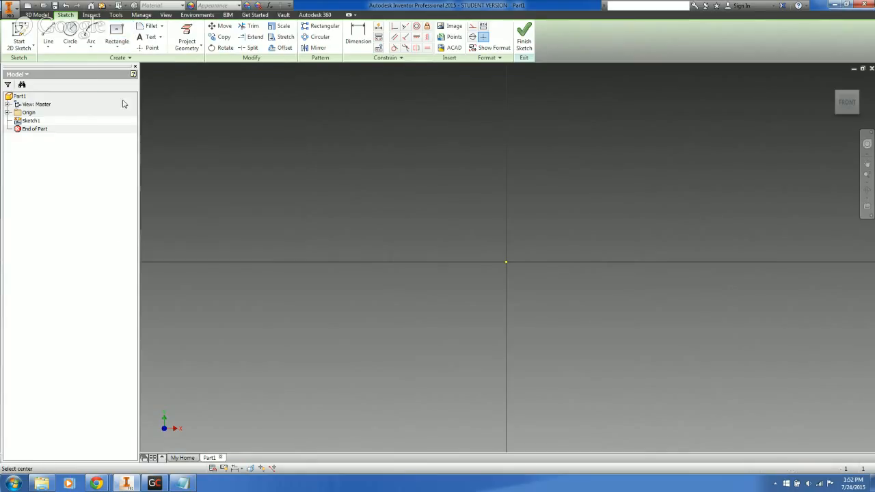
pyautogui.click(505, 262)
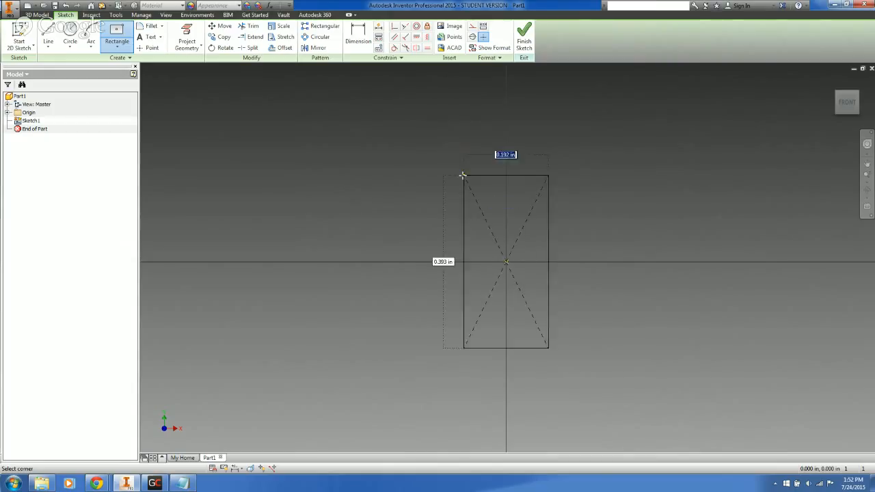
pyautogui.click(416, 125)
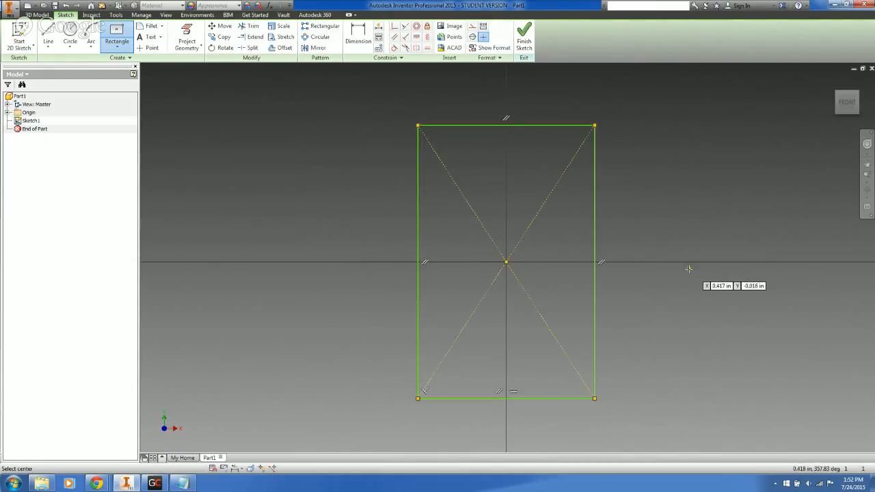
pyautogui.press('Escape')
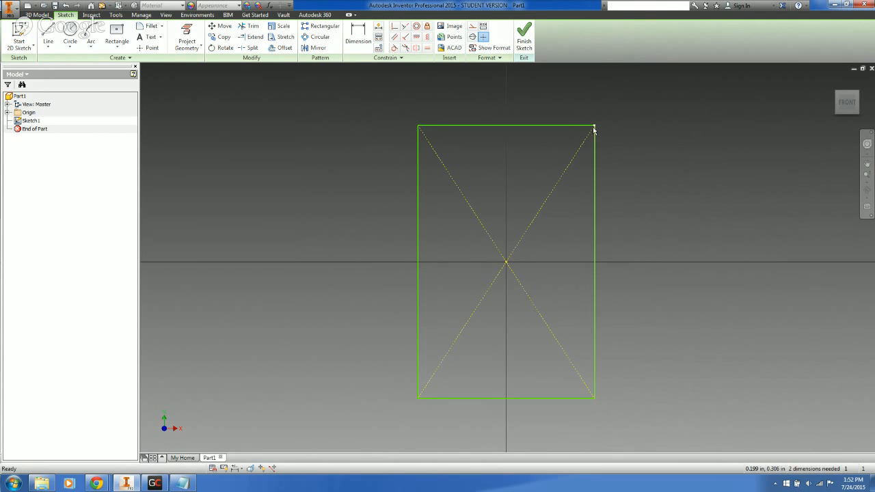
pyautogui.moveTo(594, 125); pyautogui.dragTo(586, 144)
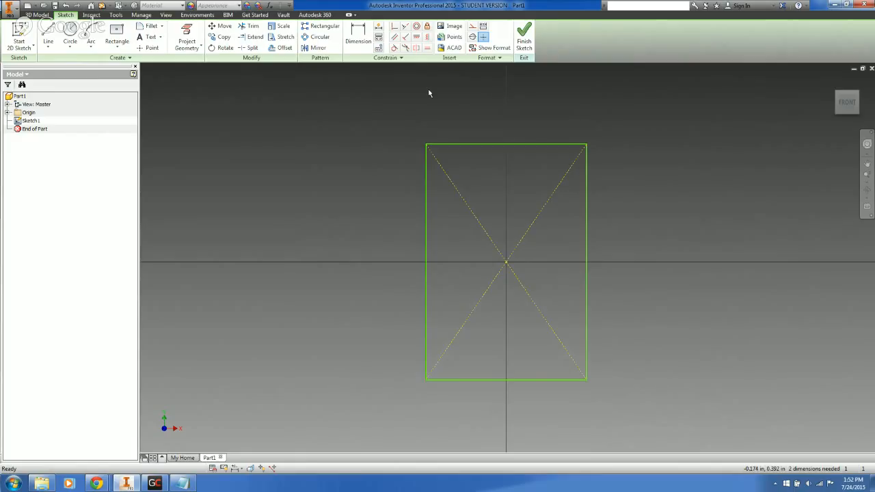
pyautogui.click(360, 43)
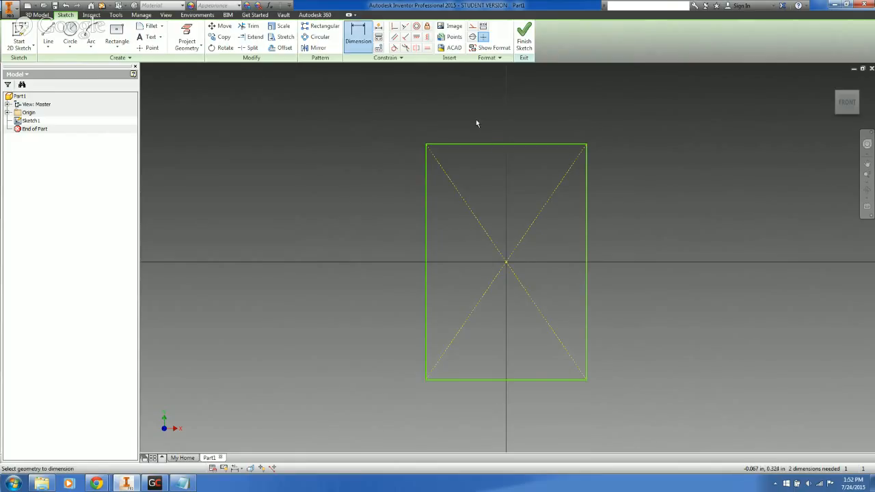
# Step: Dimension the rectangle's top edge to 1 in wide and refit the view
pyautogui.click(356, 43)
pyautogui.click(485, 142)
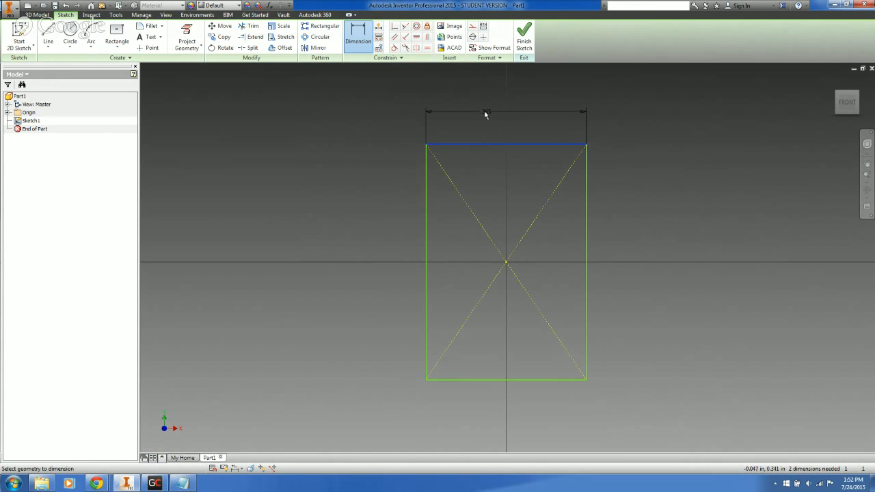
pyautogui.click(493, 108)
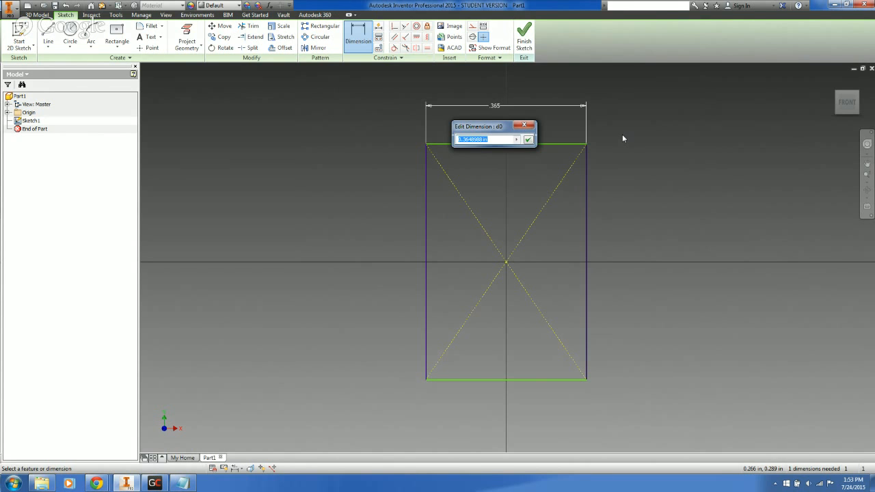
pyautogui.write('1')
pyautogui.press('Return')
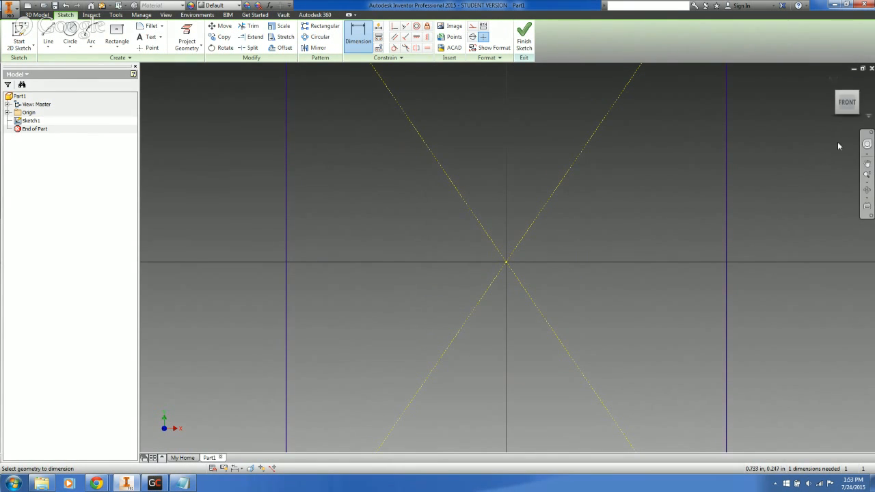
pyautogui.click(846, 101)
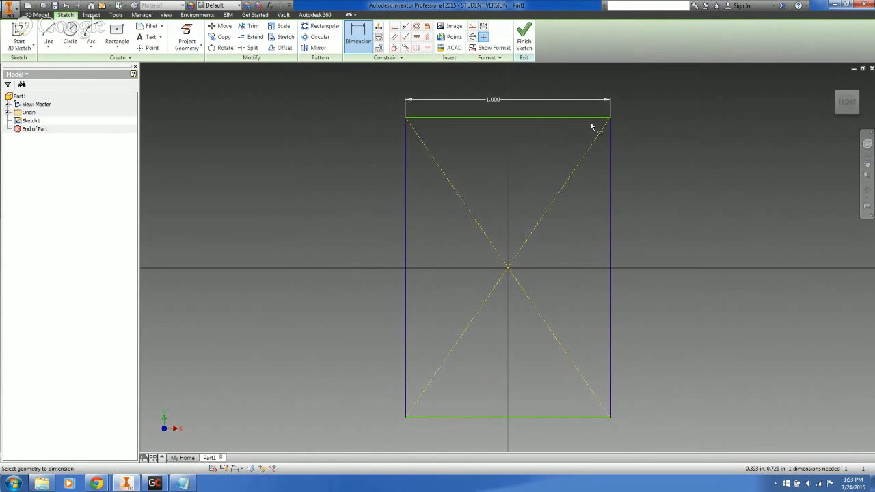
pyautogui.click(406, 176)
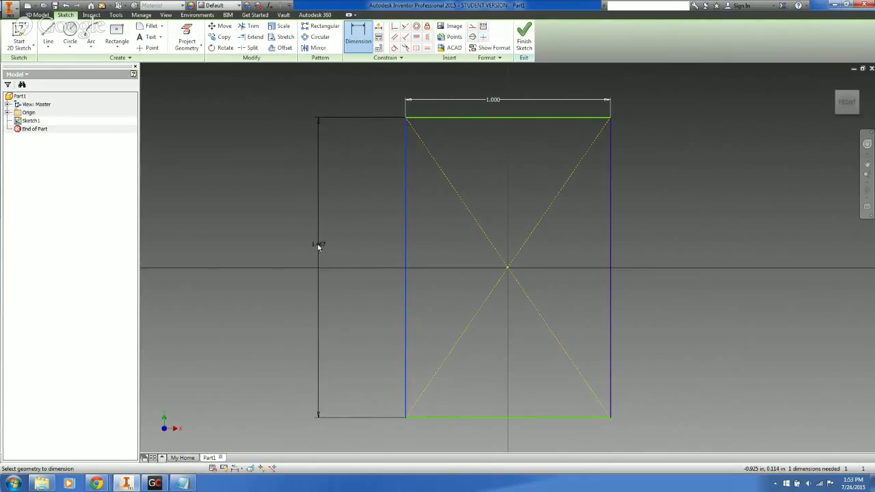
pyautogui.press('Escape')
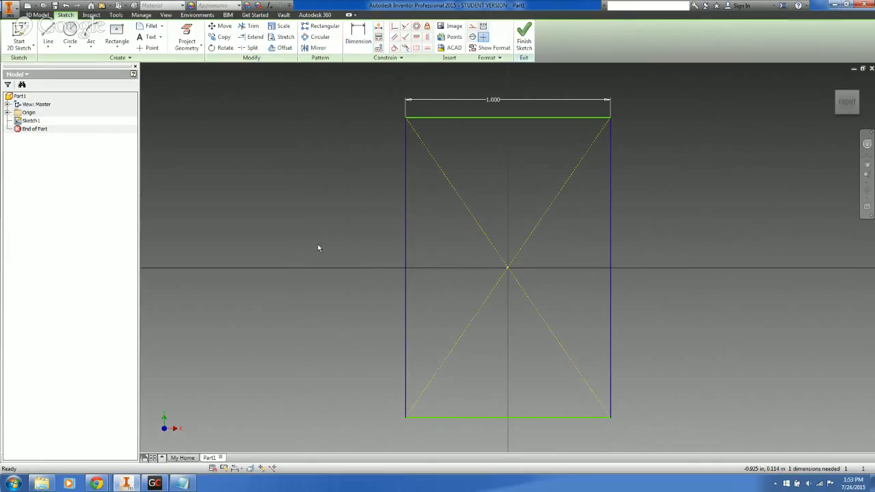
# Step: Dimension the distance between the rectangle's top and bottom edges as 2.000 in
pyautogui.click(358, 38)
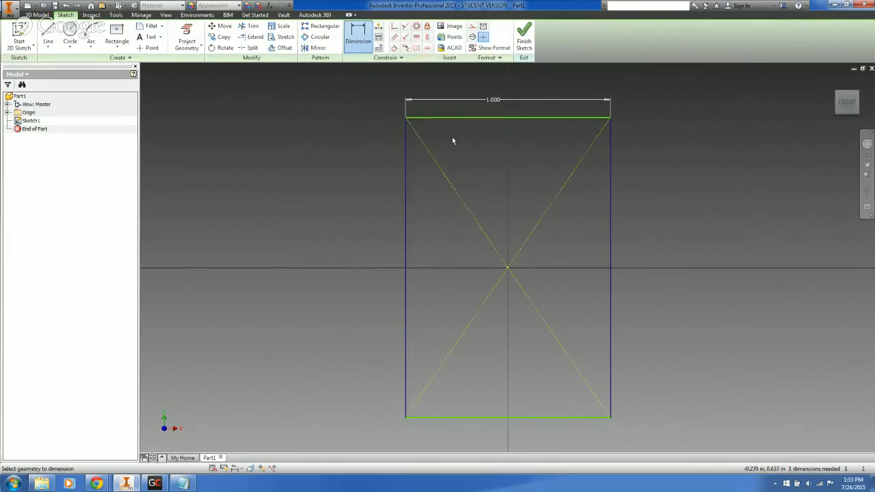
pyautogui.click(449, 117)
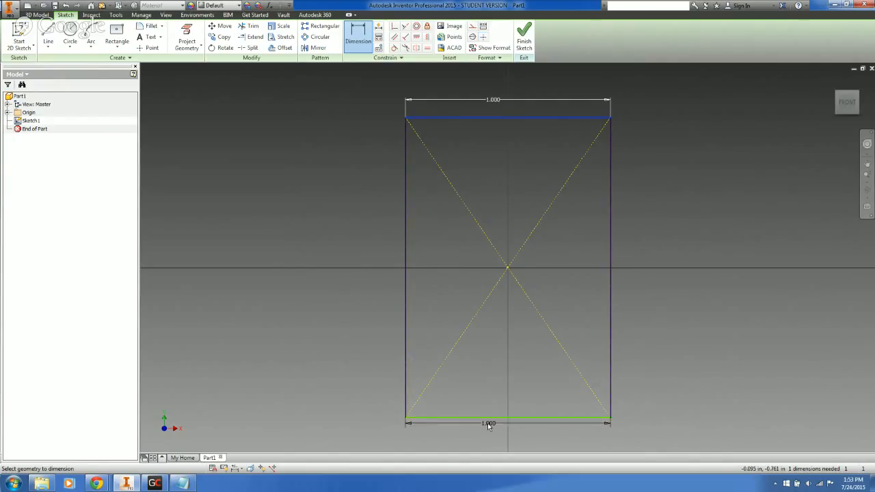
pyautogui.click(487, 417)
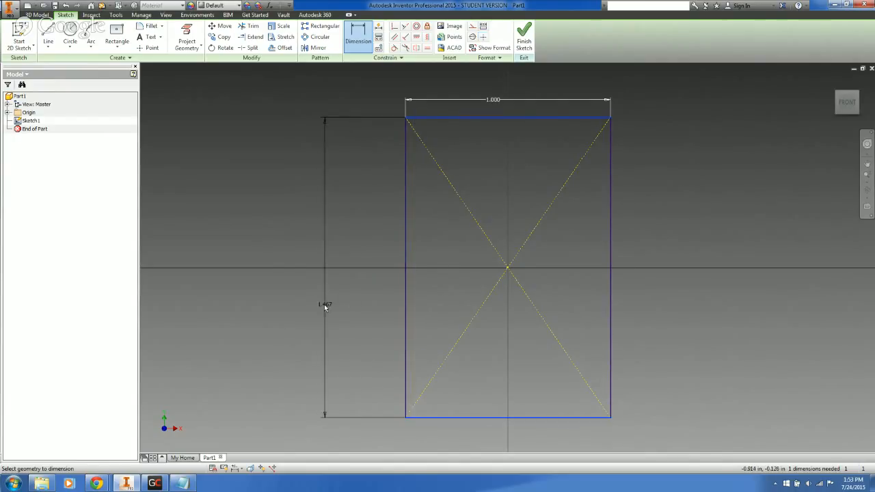
pyautogui.click(320, 282)
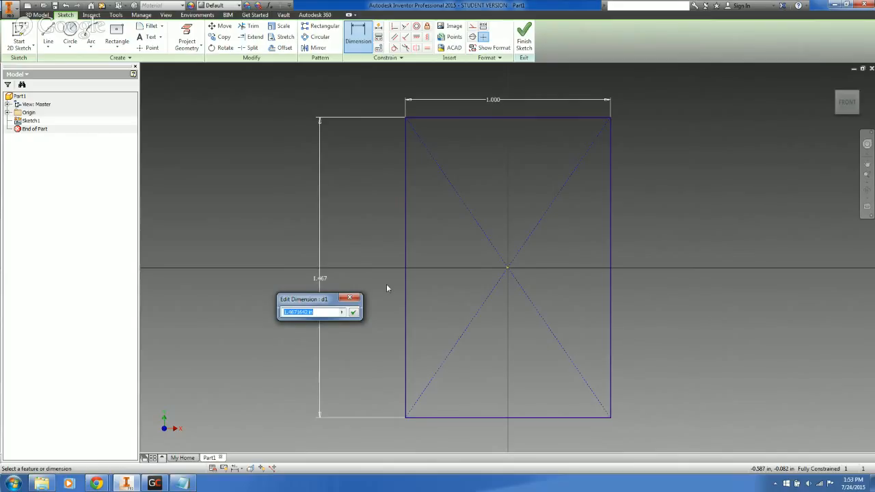
pyautogui.write('2in')
pyautogui.press('BackSpace')
pyautogui.write('cm')
pyautogui.press('BackSpace')
pyautogui.press('BackSpace')
pyautogui.write('f')
pyautogui.press('BackSpace')
pyautogui.press('BackSpace')
pyautogui.press('Return')
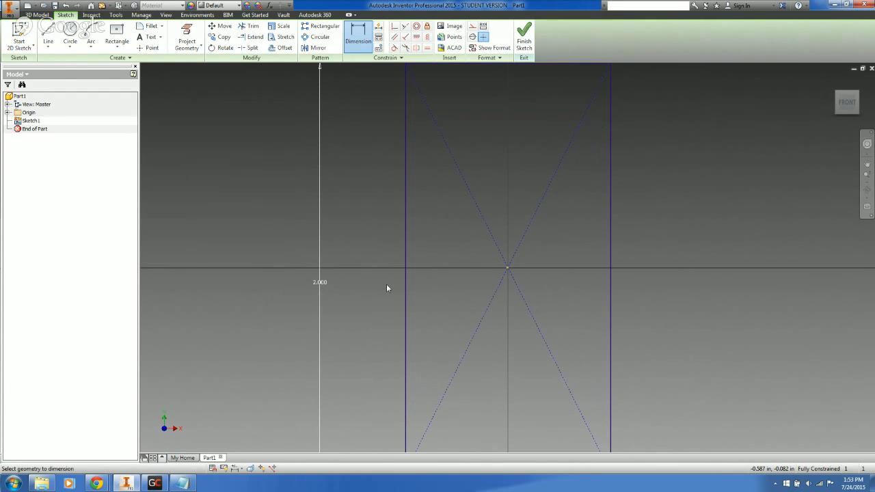
pyautogui.click(842, 111)
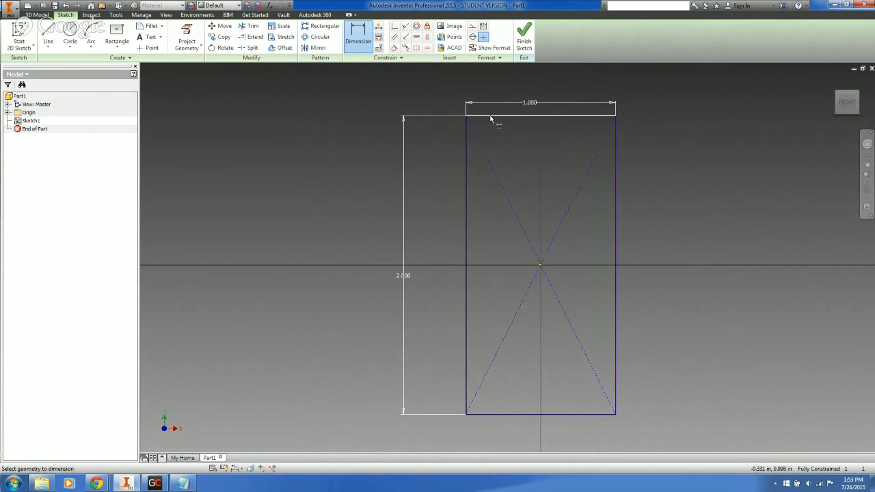
pyautogui.press('Escape')
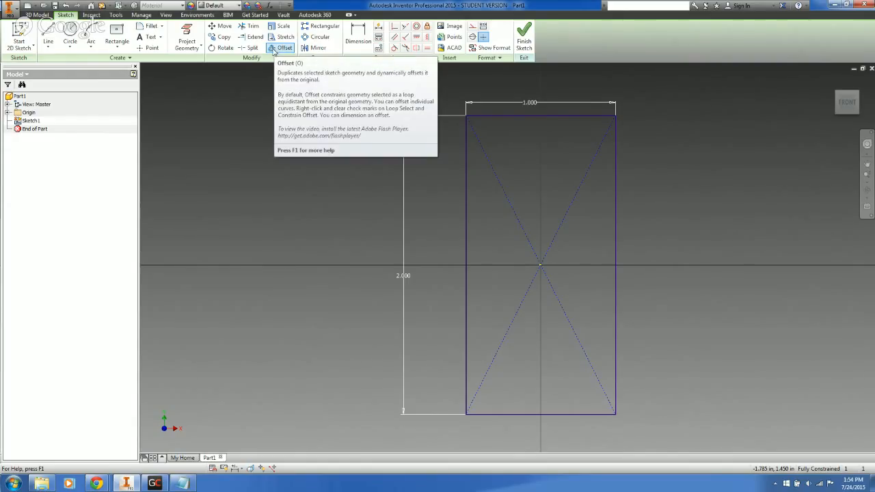
# Step: Offset the rectangle 0.125 in inward to create an inner rectangle
pyautogui.click(272, 50)
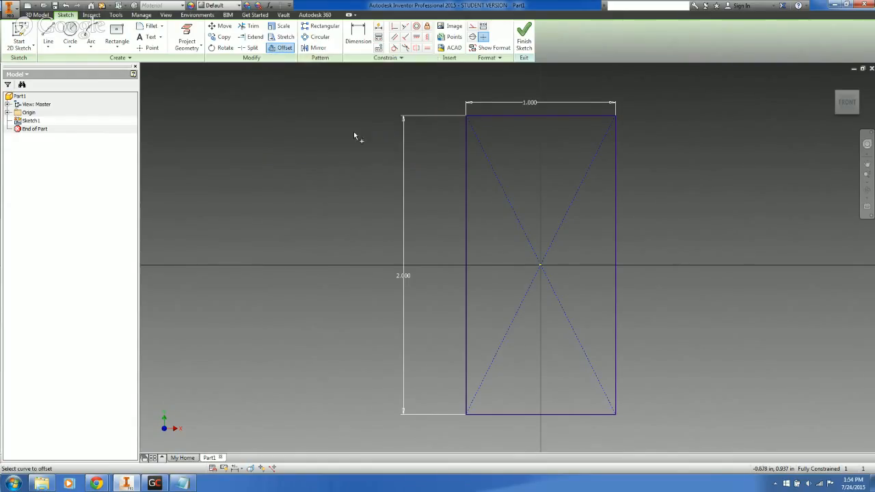
pyautogui.click(480, 118)
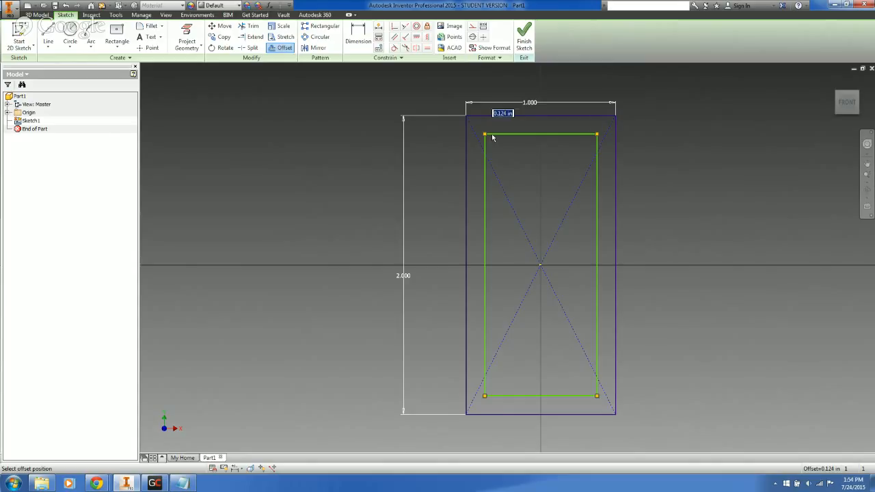
pyautogui.write('0.125')
pyautogui.press('BackSpace')
pyautogui.press('BackSpace')
pyautogui.press('BackSpace')
pyautogui.press('BackSpace')
pyautogui.press('BackSpace')
pyautogui.write('1/8')
pyautogui.press('BackSpace')
pyautogui.write('16')
pyautogui.press('BackSpace')
pyautogui.press('BackSpace')
pyautogui.press('BackSpace')
pyautogui.press('BackSpace')
pyautogui.write('0.124')
pyautogui.press('BackSpace')
pyautogui.write('5')
pyautogui.press('Return')
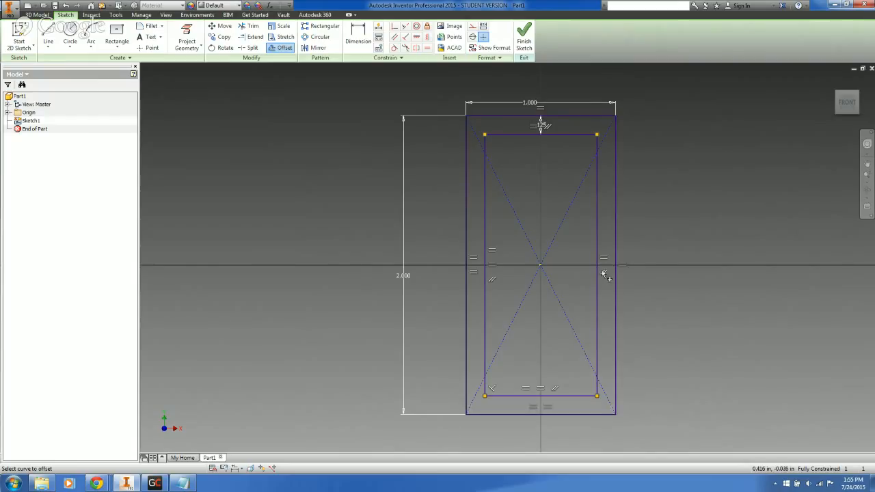
pyautogui.press('Escape')
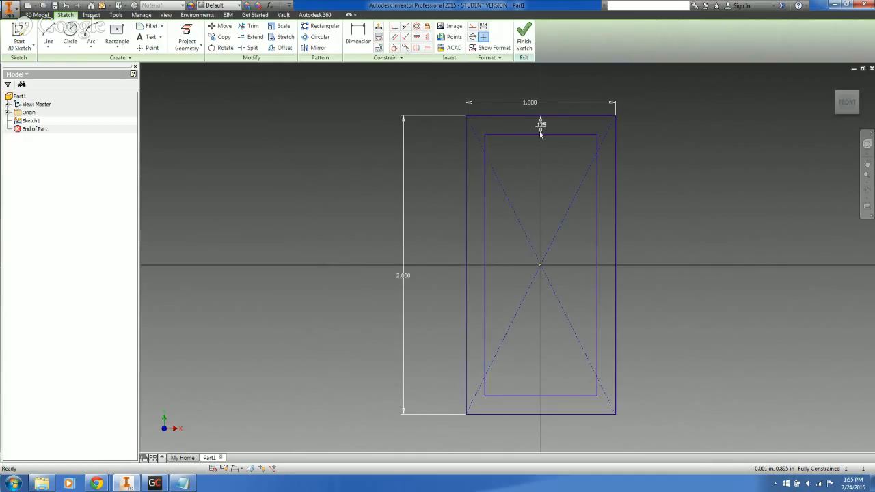
pyautogui.click(378, 39)
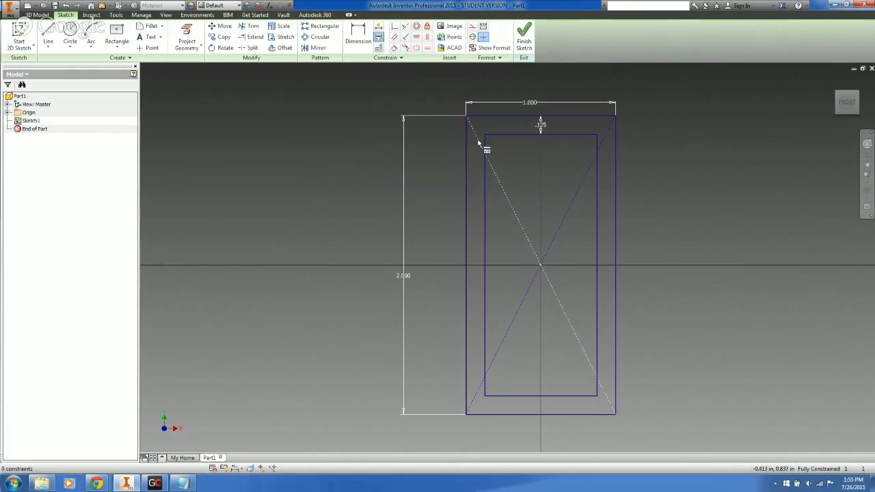
pyautogui.click(467, 179)
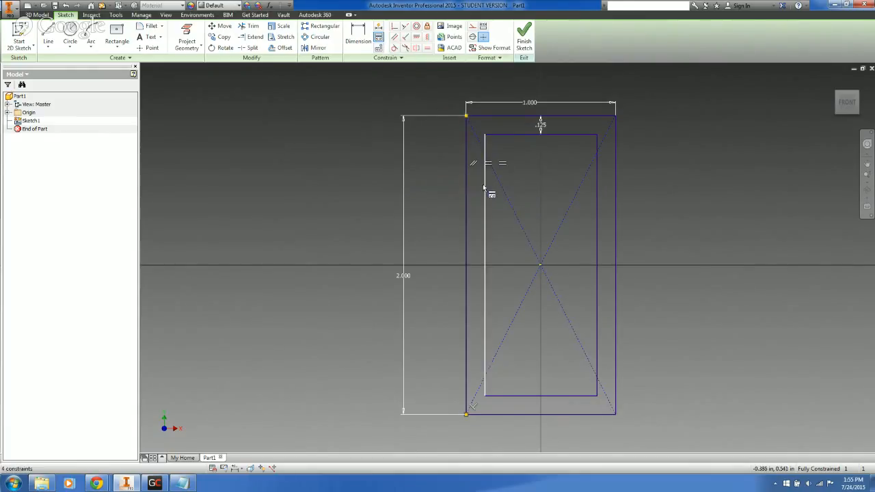
pyautogui.click(484, 189)
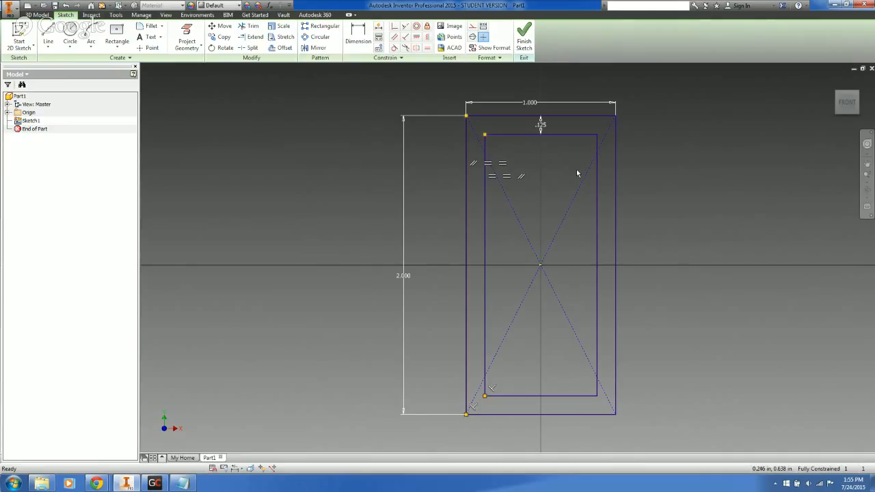
pyautogui.press('F9')
pyautogui.press('F8')
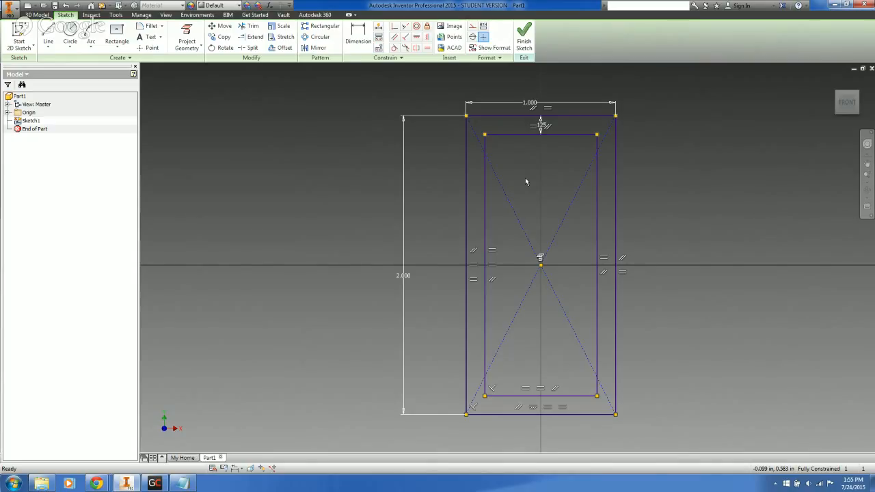
pyautogui.press('F9')
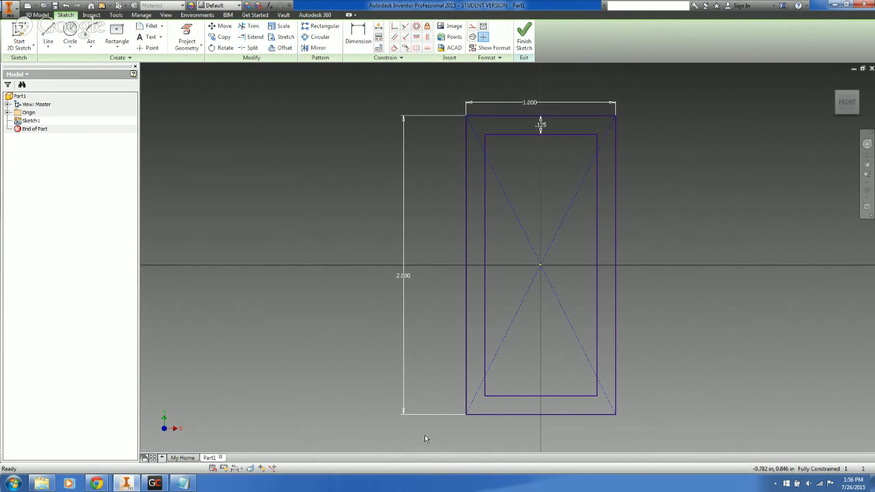
# Step: Finish the sketch, return to the home view, and delete Sketch1 from the browser
pyautogui.click(523, 34)
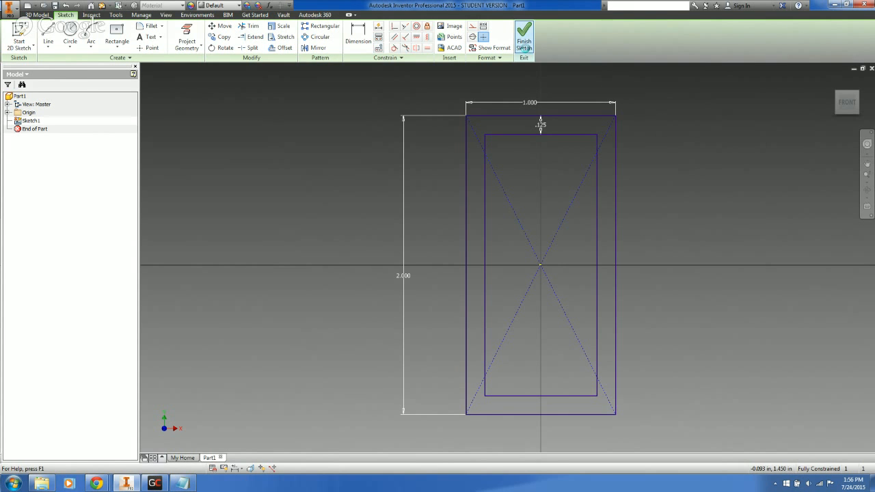
pyautogui.click(833, 82)
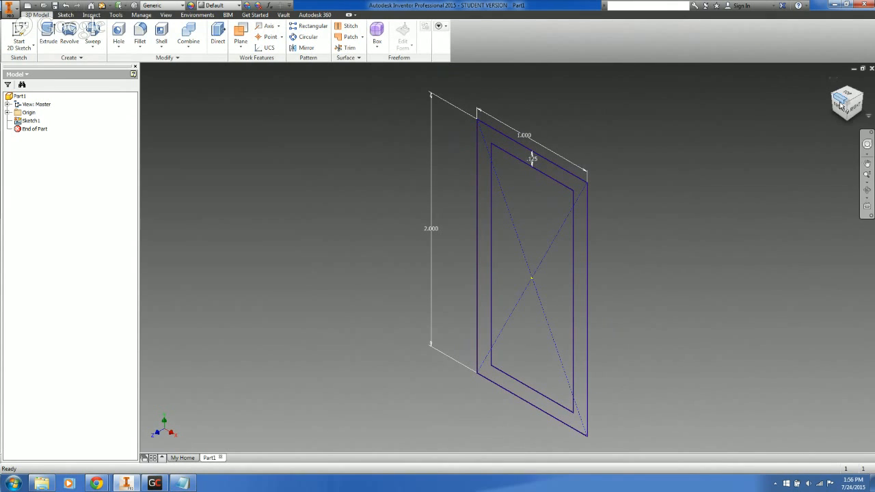
pyautogui.click(35, 122)
pyautogui.rightClick(35, 122)
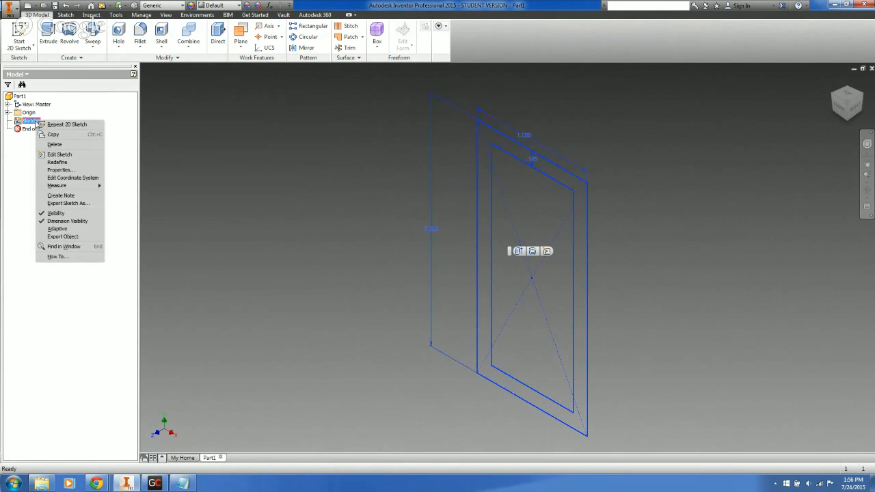
pyautogui.click(46, 145)
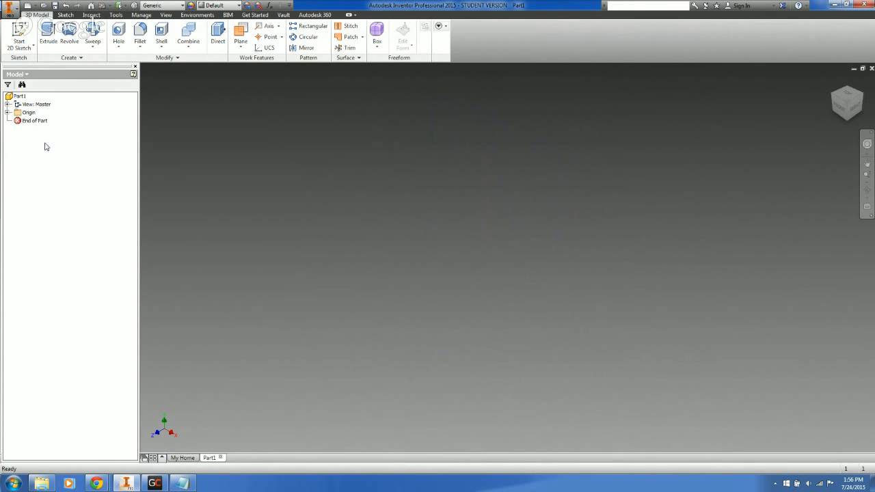
# Step: Start a new 2D sketch on the XZ origin plane
pyautogui.click(19, 36)
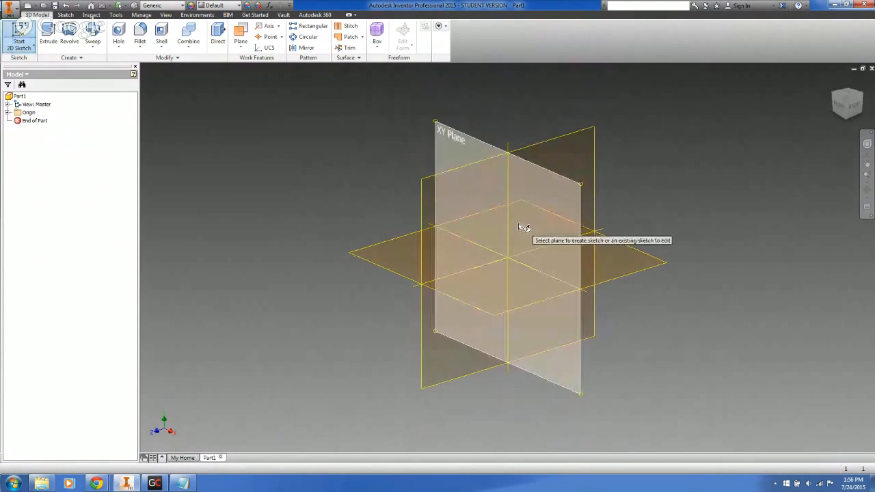
pyautogui.click(395, 262)
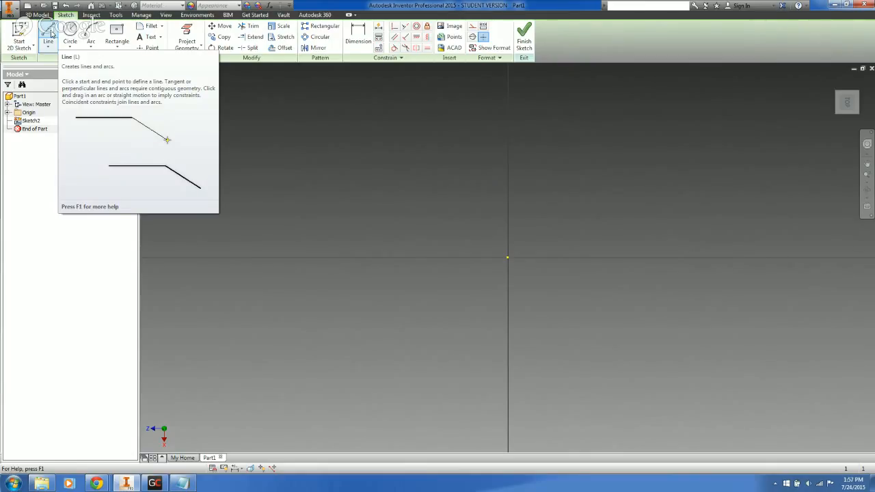
# Step: Draw a vertical line left of the origin with a tangent arc curving right off its bottom
pyautogui.click(48, 34)
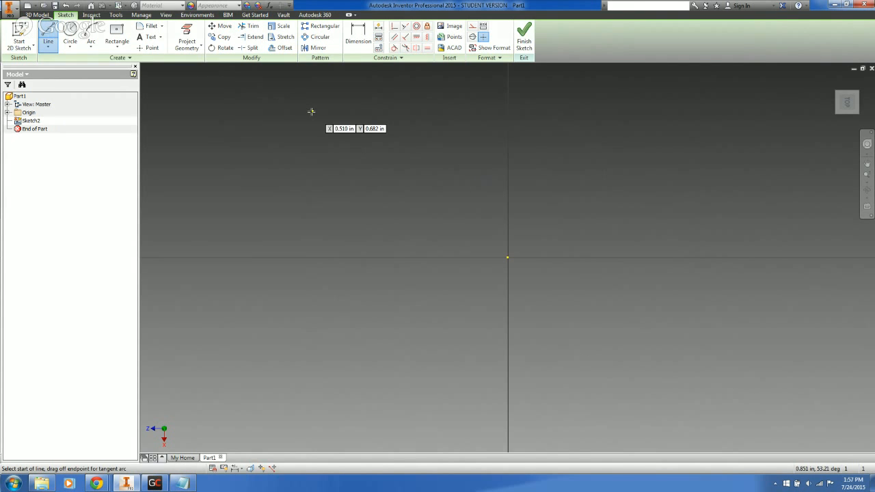
pyautogui.click(491, 143)
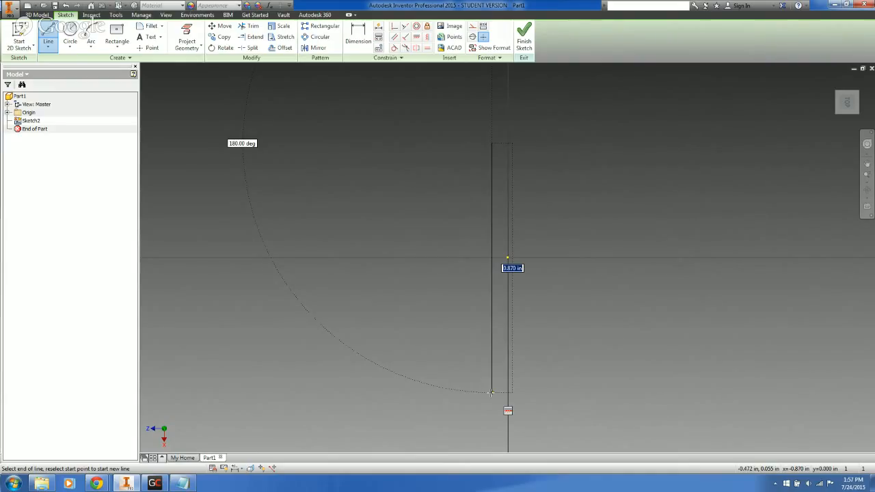
pyautogui.click(490, 392)
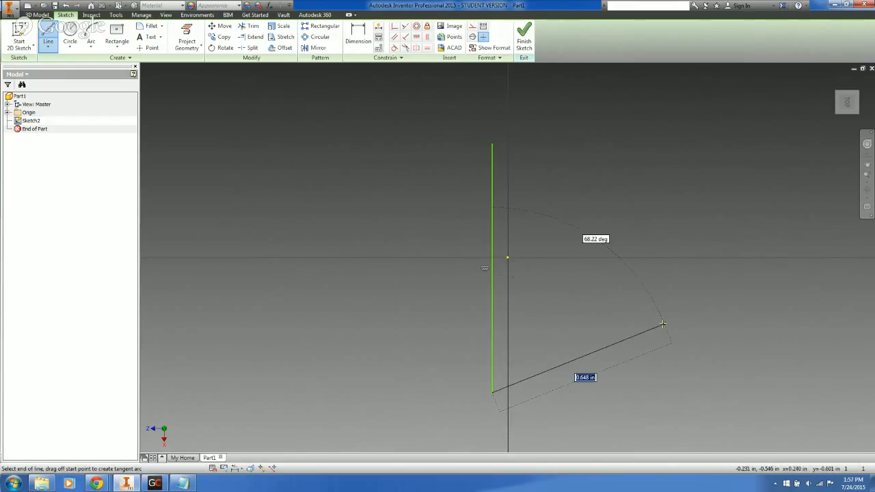
pyautogui.press('Tab')
pyautogui.press('Tab')
pyautogui.press('Tab')
pyautogui.press('Tab')
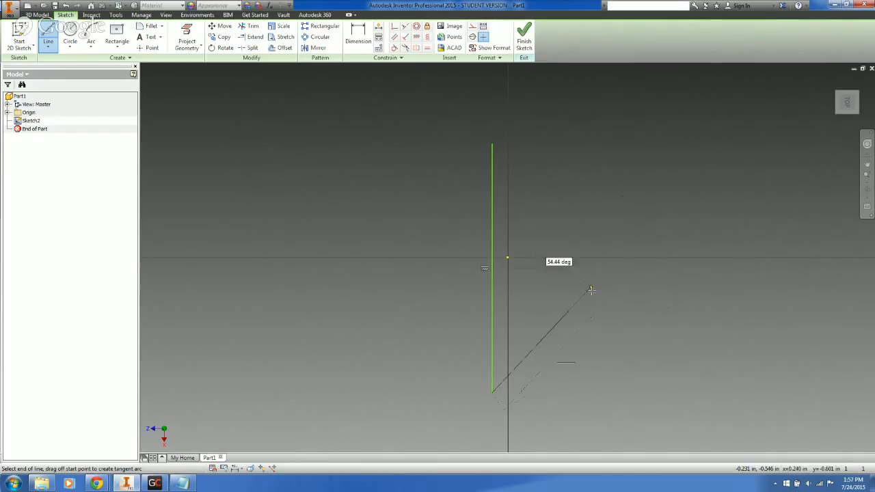
pyautogui.click(492, 391)
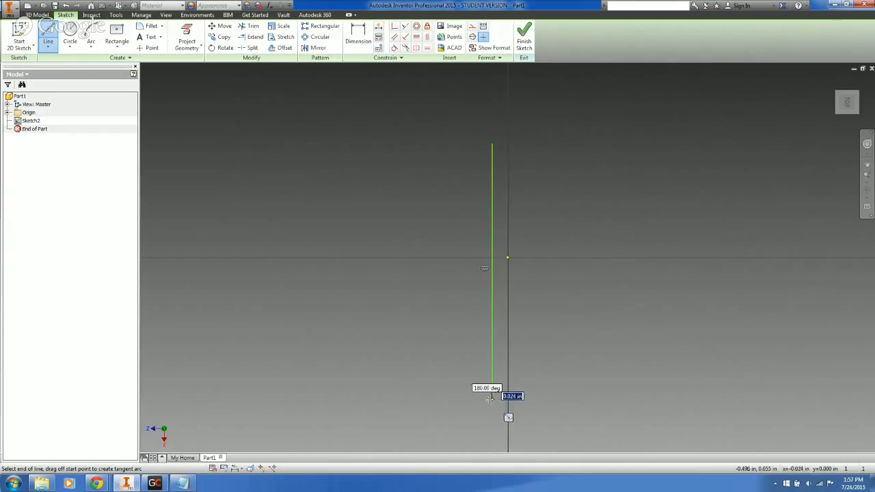
pyautogui.moveTo(492, 391); pyautogui.dragTo(532, 425)
pyautogui.press('Escape')
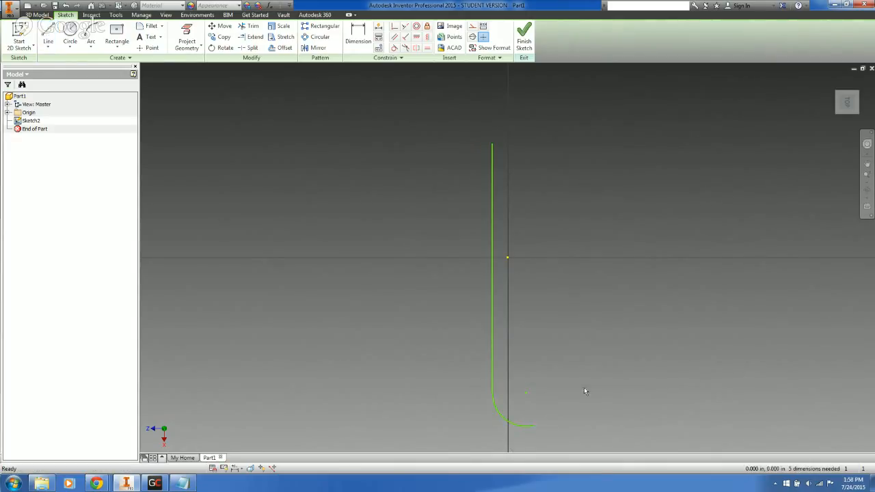
# Step: Delete the stray tangent arc and convert the vertical line into a centerline
pyautogui.click(504, 420)
pyautogui.press('Delete')
pyautogui.click(491, 183)
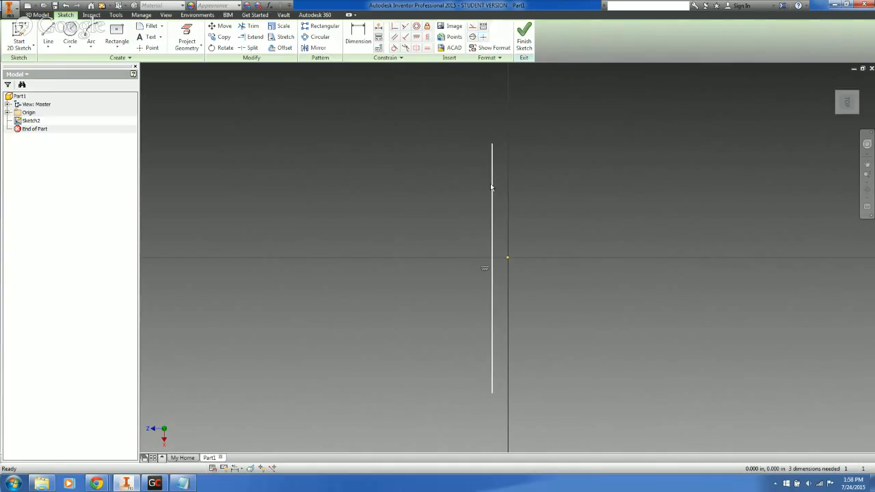
pyautogui.click(491, 183)
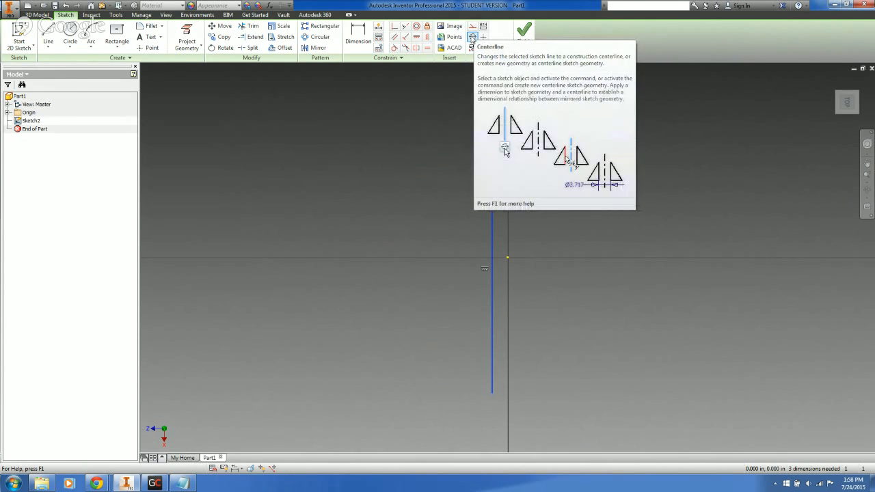
pyautogui.click(471, 38)
pyautogui.click(580, 235)
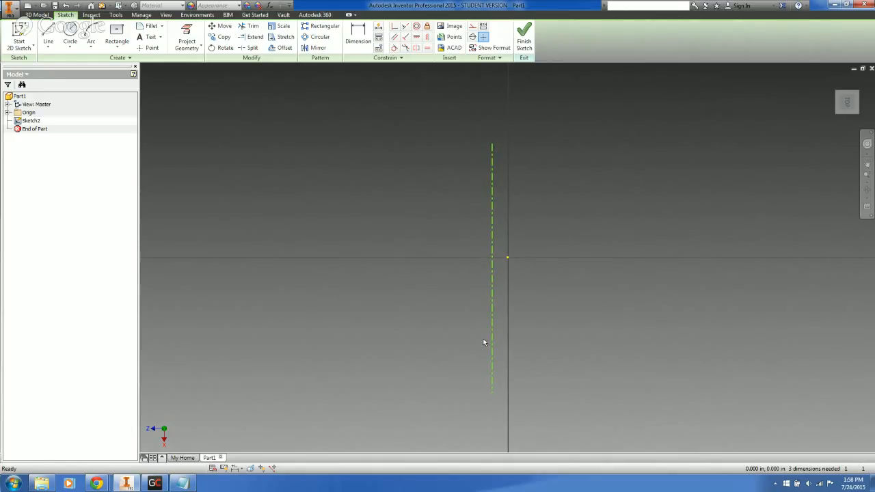
# Step: Constrain the centerline coincident with the sketch origin point
pyautogui.click(395, 26)
pyautogui.click(507, 258)
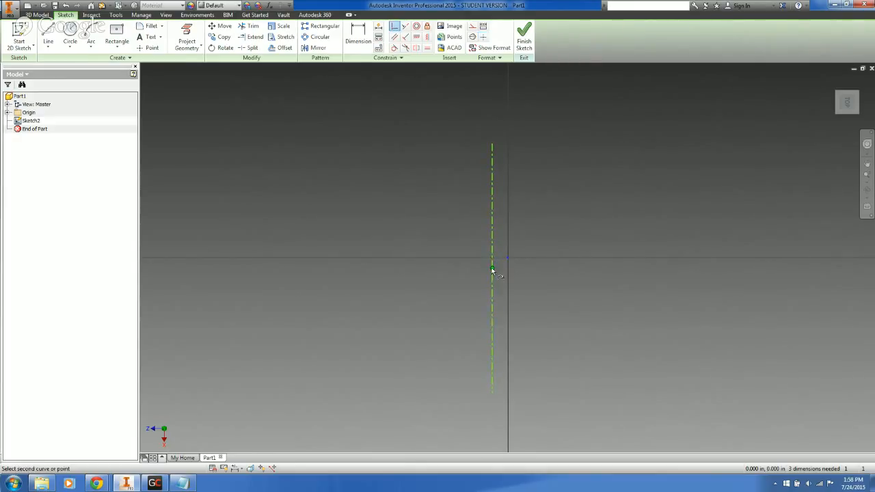
pyautogui.click(491, 270)
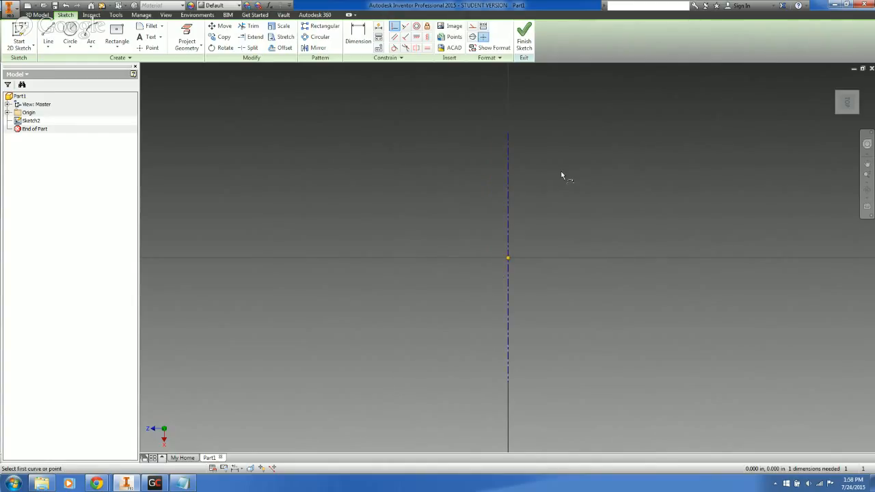
pyautogui.press('Escape')
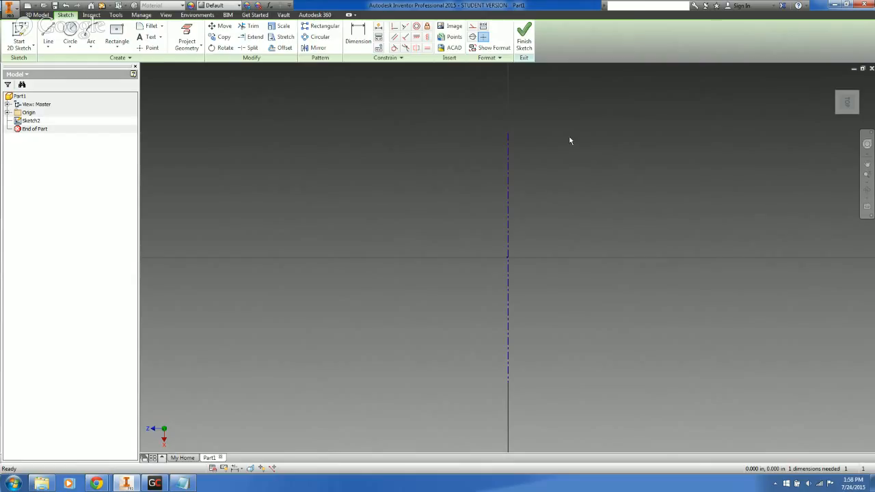
# Step: Stretch the centerline and dimension its length to 1.000 in
pyautogui.moveTo(507, 135); pyautogui.dragTo(544, 160)
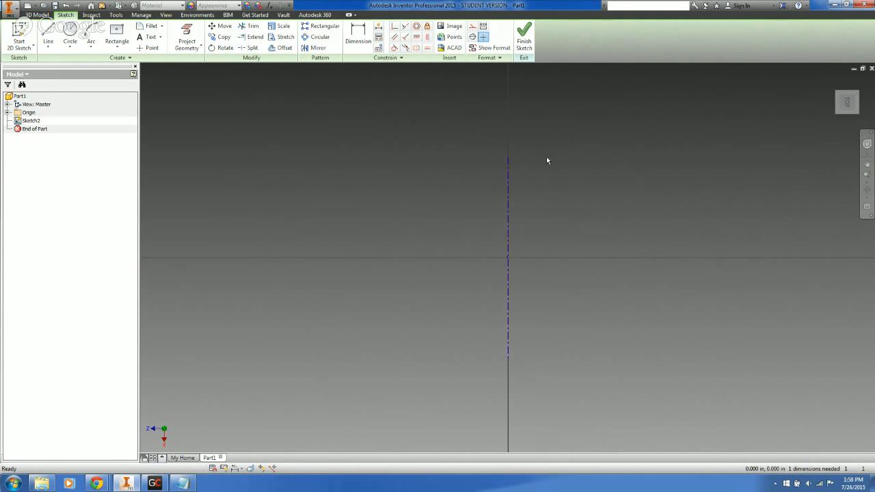
pyautogui.click(357, 35)
pyautogui.click(507, 198)
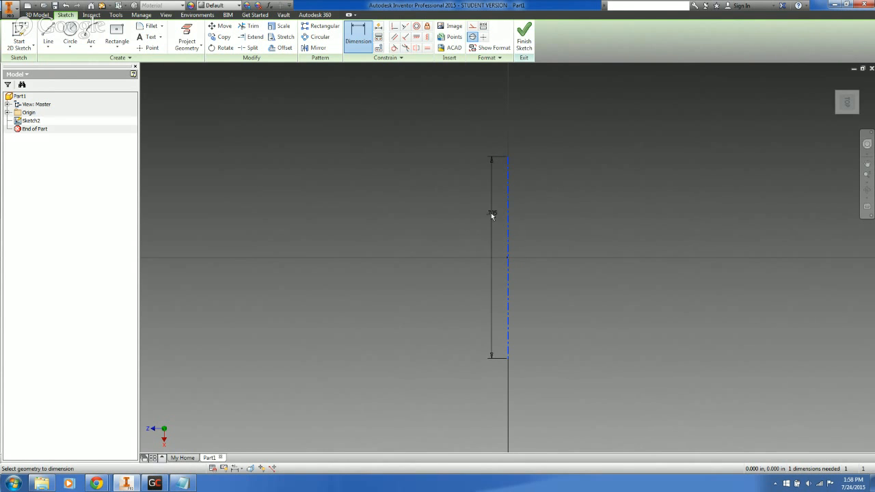
pyautogui.click(488, 220)
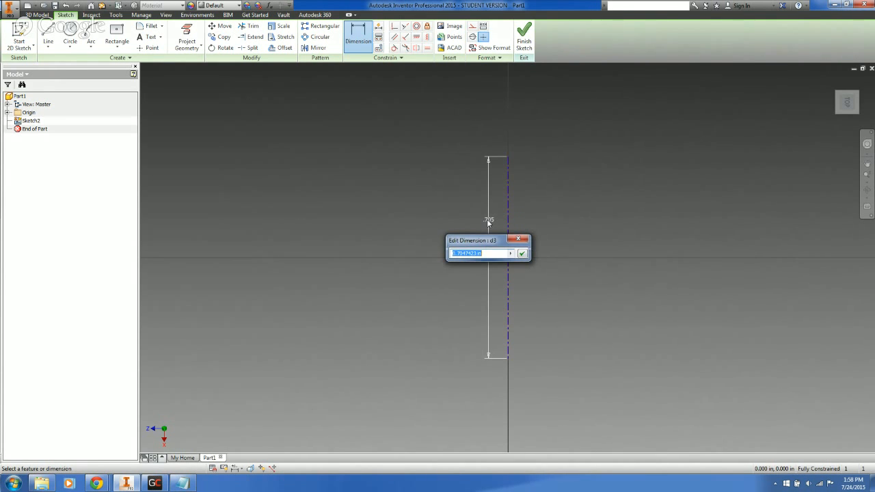
pyautogui.write('1')
pyautogui.press('Return')
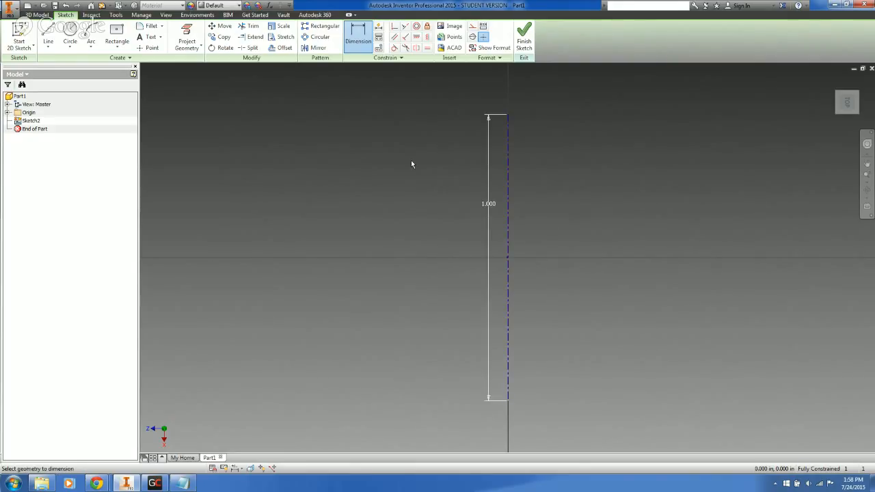
pyautogui.press('Escape')
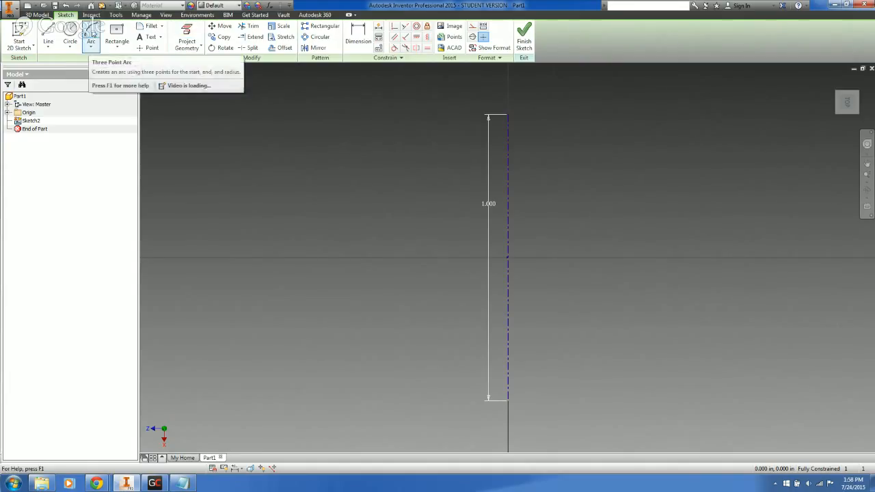
pyautogui.click(89, 47)
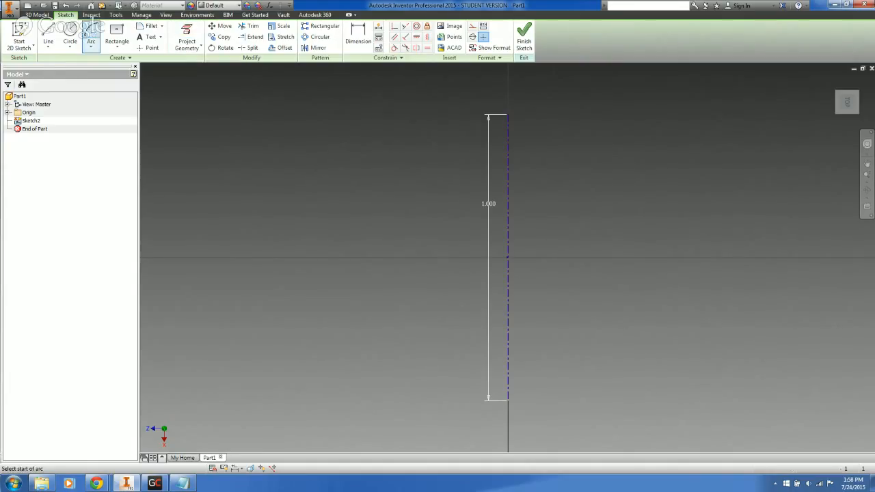
pyautogui.click(487, 115)
pyautogui.click(509, 400)
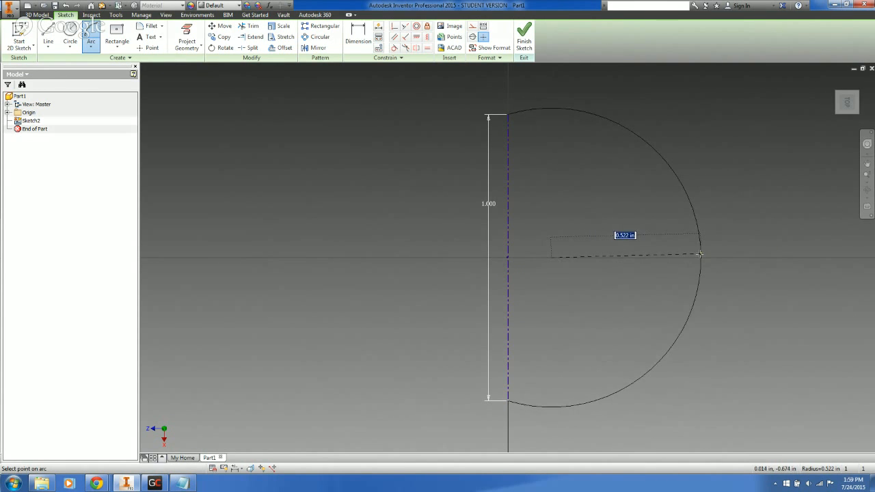
pyautogui.press('Escape')
pyautogui.click(89, 45)
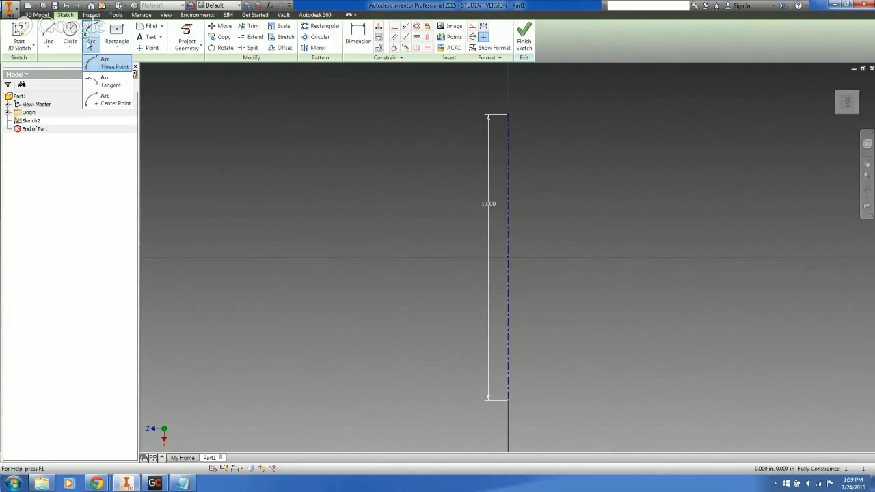
pyautogui.click(107, 104)
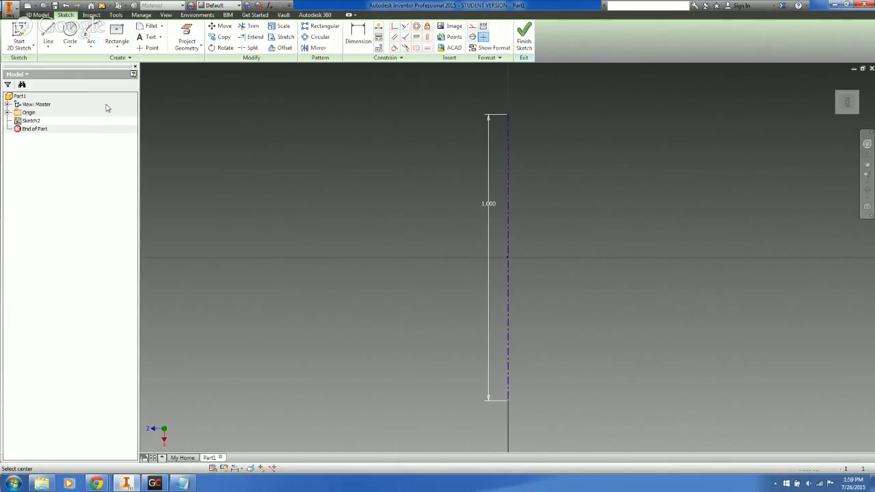
pyautogui.click(506, 258)
pyautogui.click(506, 116)
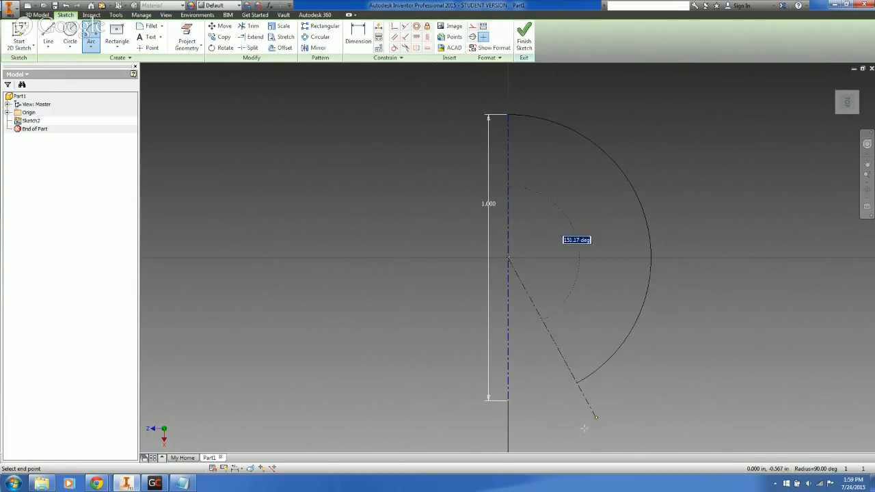
pyautogui.click(527, 435)
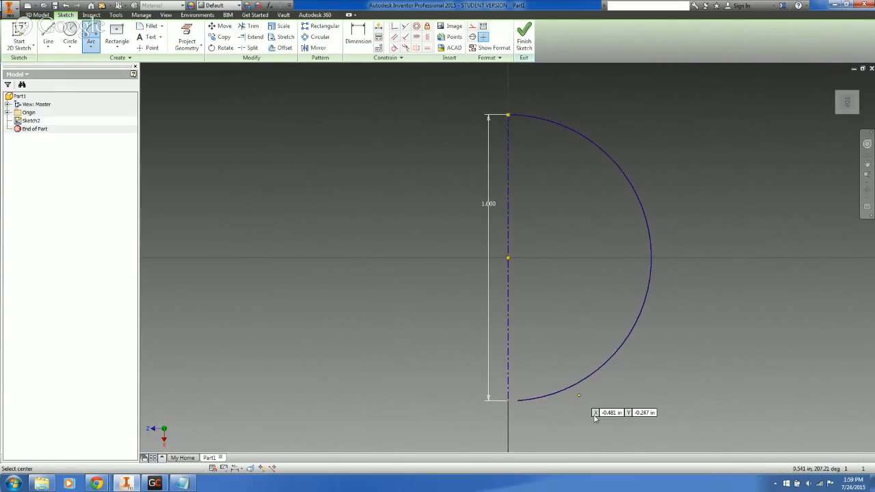
pyautogui.press('Escape')
pyautogui.moveTo(517, 401)
pyautogui.mouseDown()
pyautogui.moveTo(667, 307)
pyautogui.moveTo(690, 275)
pyautogui.moveTo(629, 353)
pyautogui.moveTo(507, 401)
pyautogui.mouseUp()
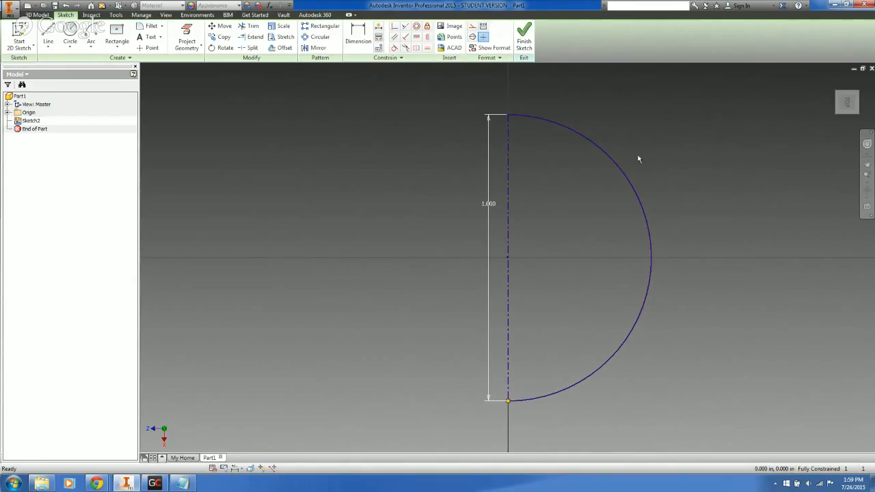
pyautogui.click(612, 354)
pyautogui.press('Delete')
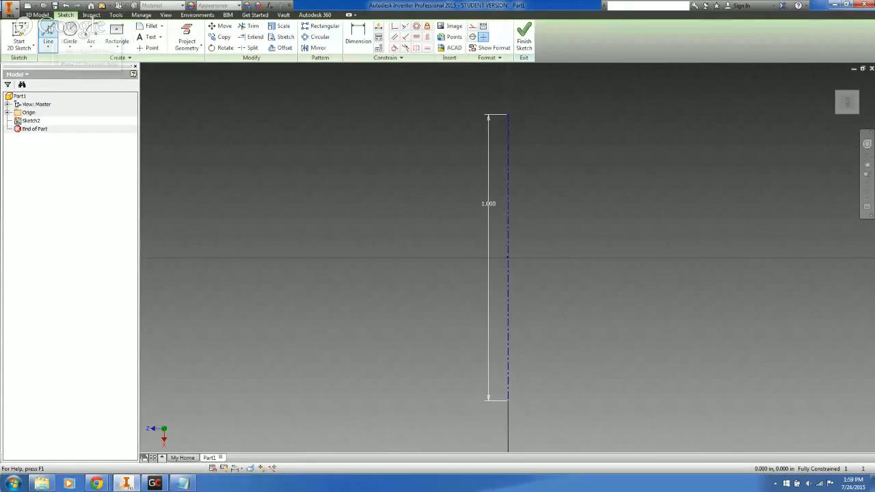
# Step: Draw a closed stepped line profile from the centerline's top to bottom, then level its ledge
pyautogui.click(48, 35)
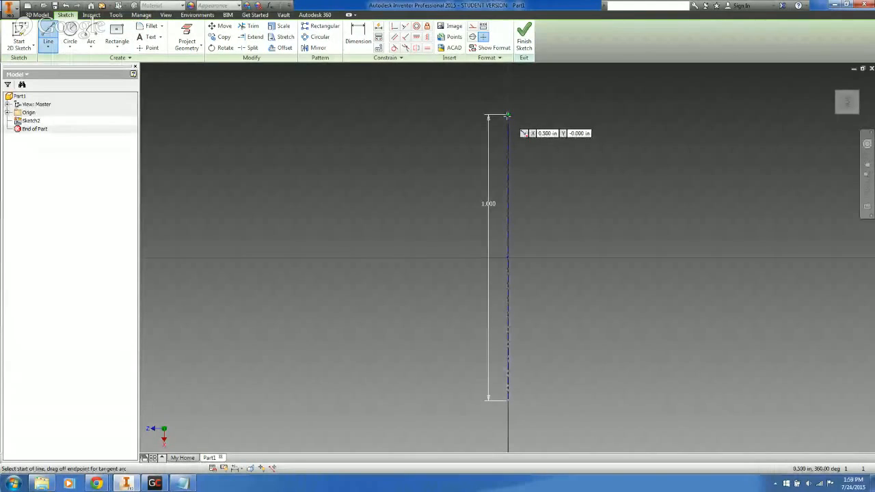
pyautogui.click(507, 115)
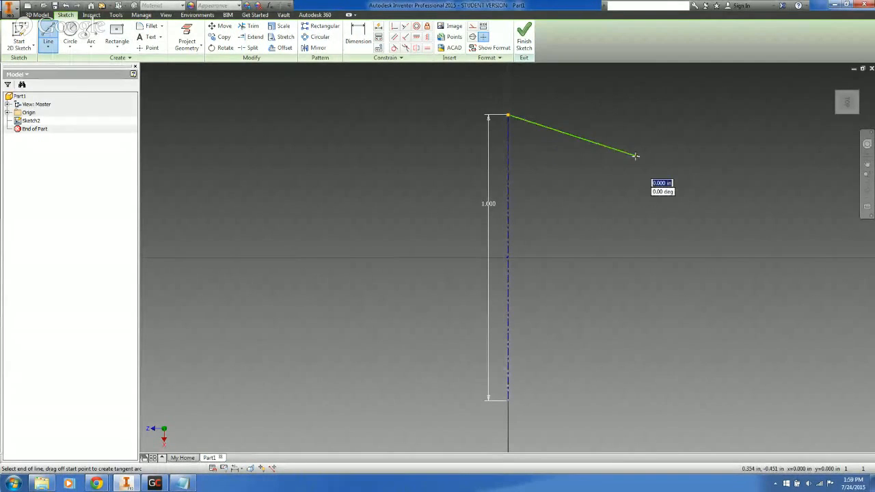
pyautogui.click(634, 156)
pyautogui.click(544, 179)
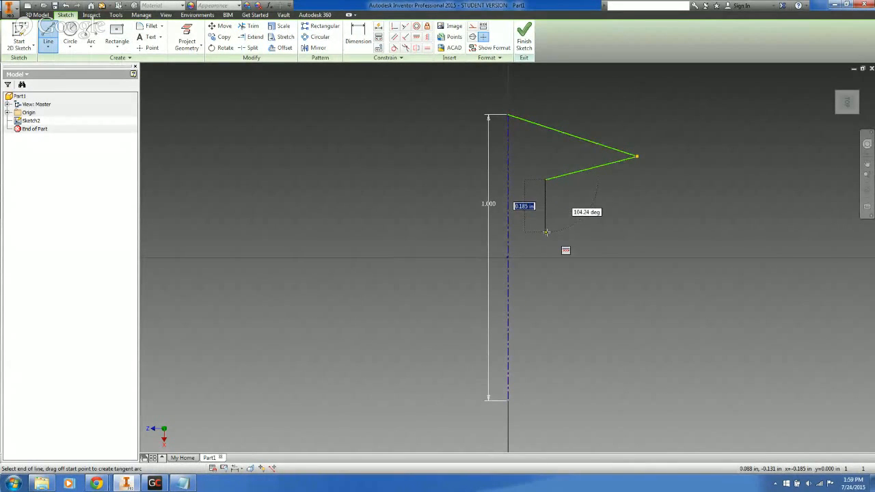
pyautogui.click(545, 233)
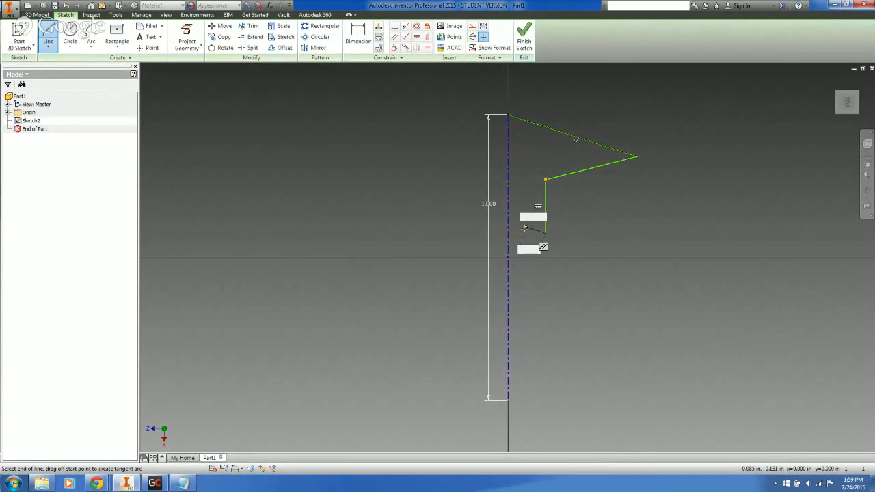
pyautogui.click(522, 233)
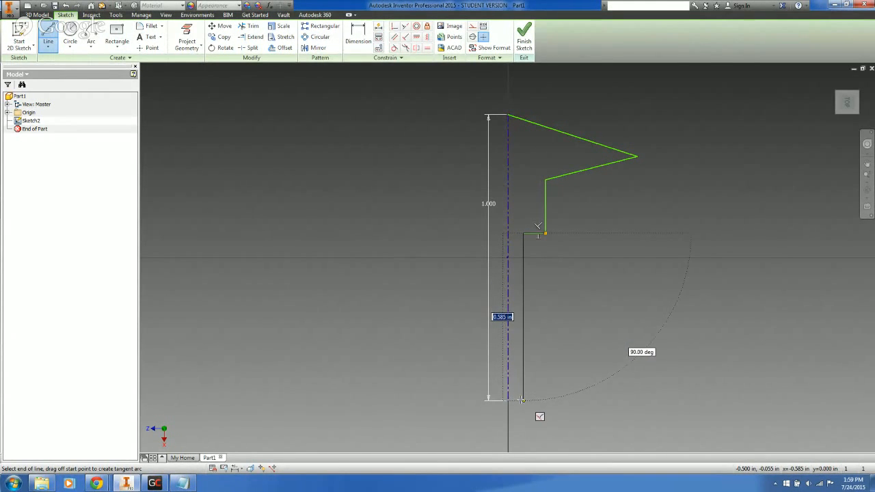
pyautogui.click(522, 399)
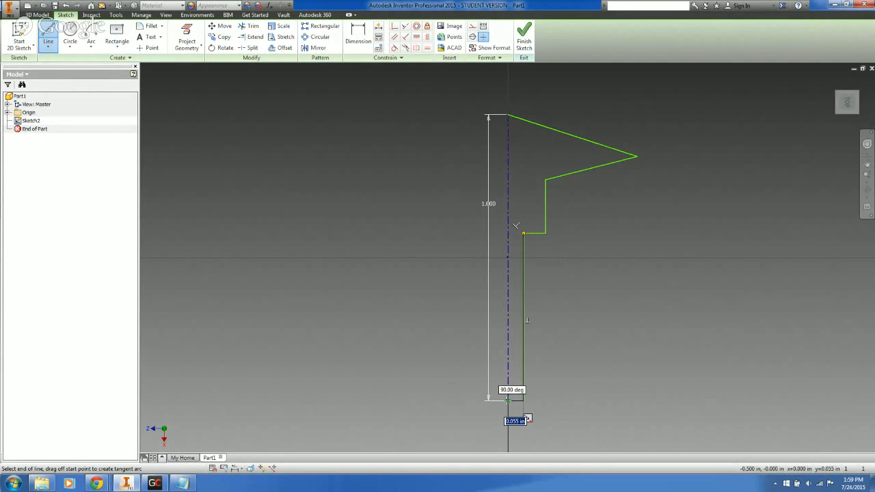
pyautogui.doubleClick(508, 400)
pyautogui.press('Escape')
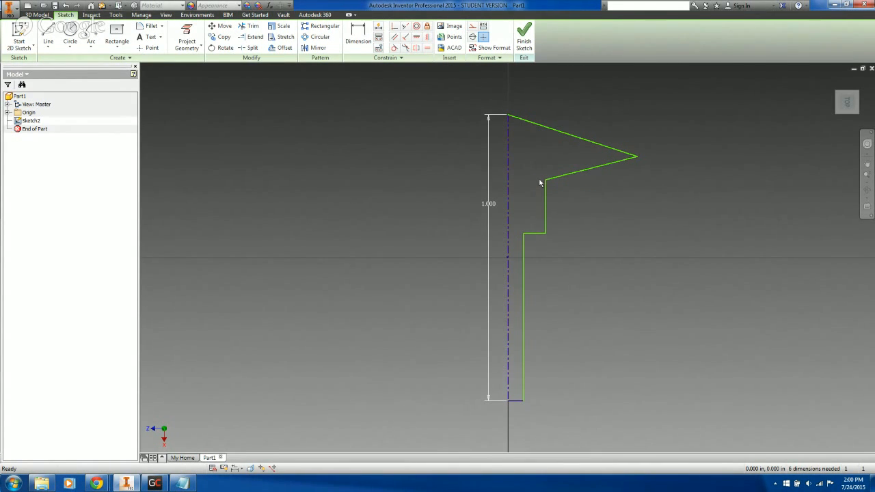
pyautogui.moveTo(545, 180); pyautogui.dragTo(542, 156)
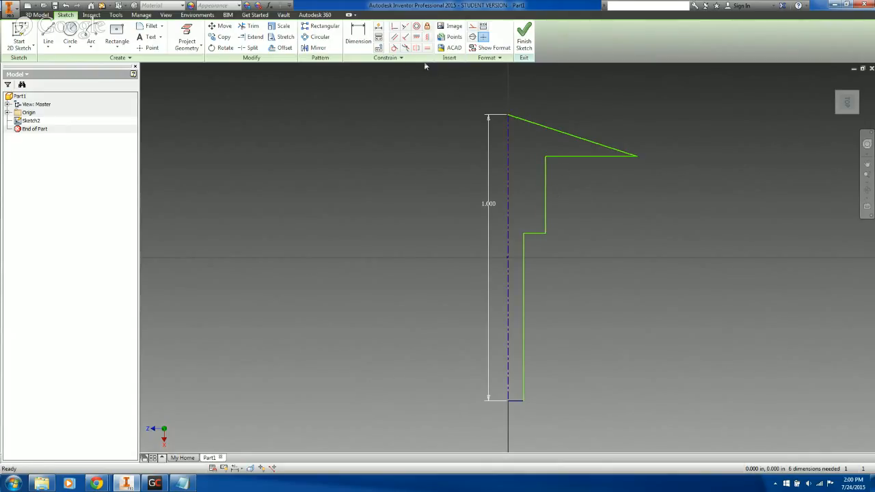
# Step: Add centerline diameter dimensions: Ø0.185 on the lower vertical line and Ø0.250 on the upper one
pyautogui.click(357, 34)
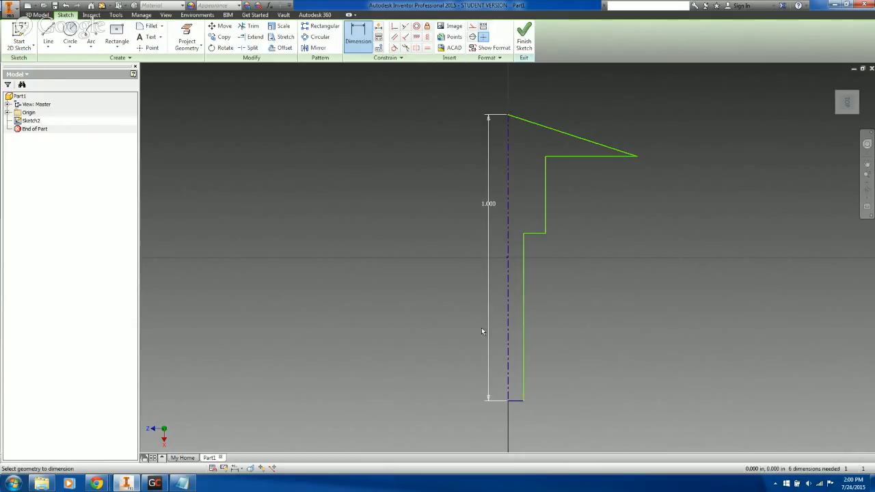
pyautogui.click(524, 339)
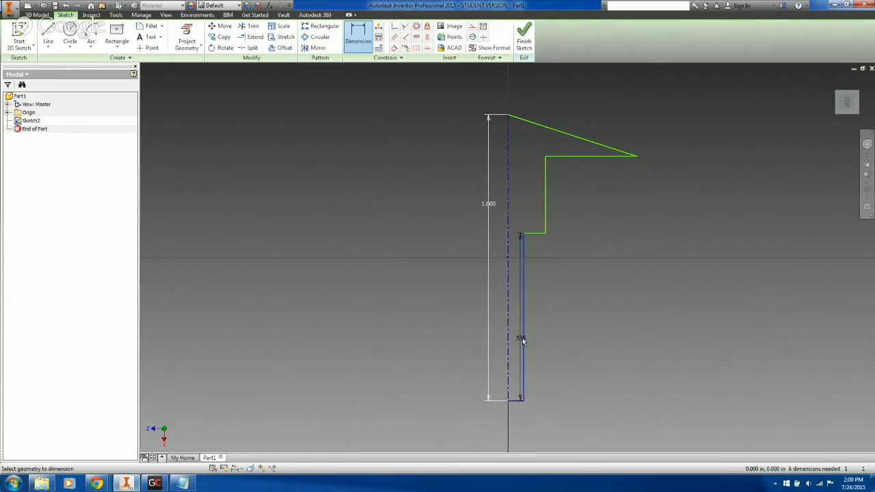
pyautogui.click(507, 347)
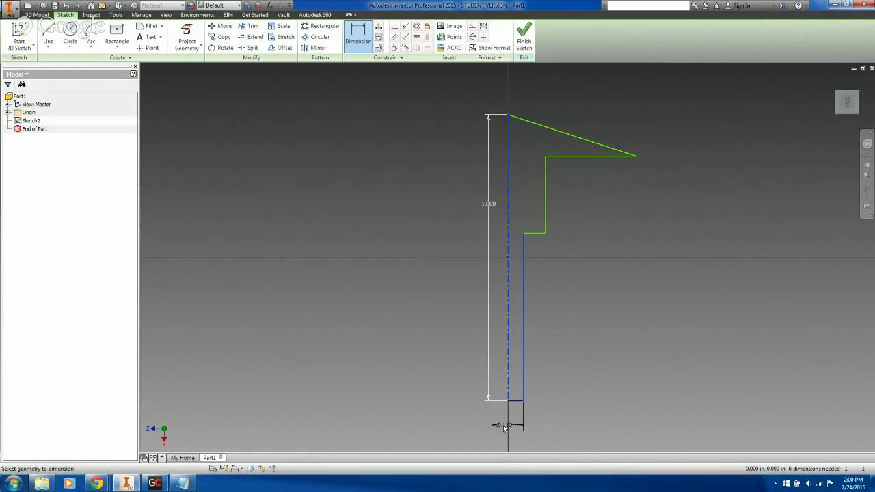
pyautogui.click(504, 427)
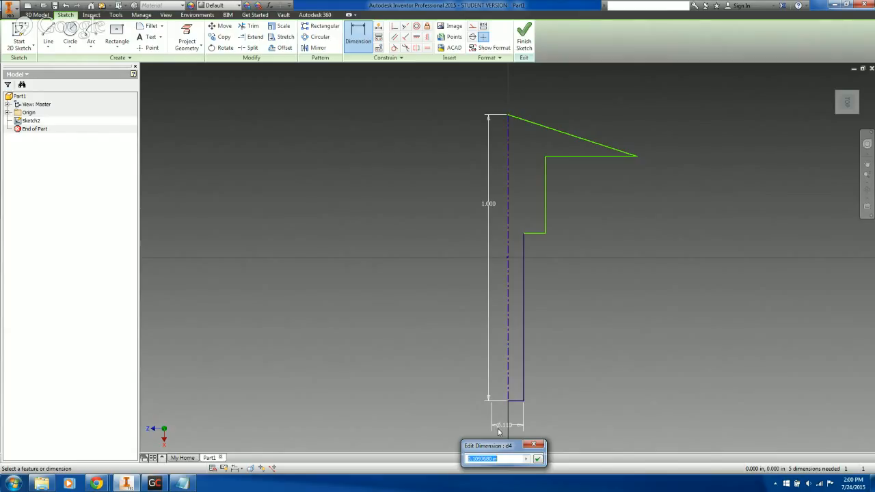
pyautogui.write('0.')
pyautogui.write('19')
pyautogui.press('Return')
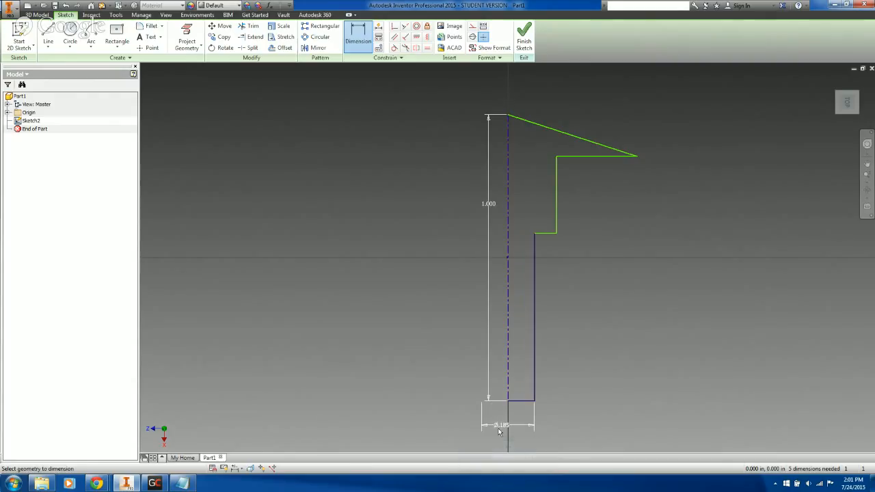
pyautogui.click(556, 218)
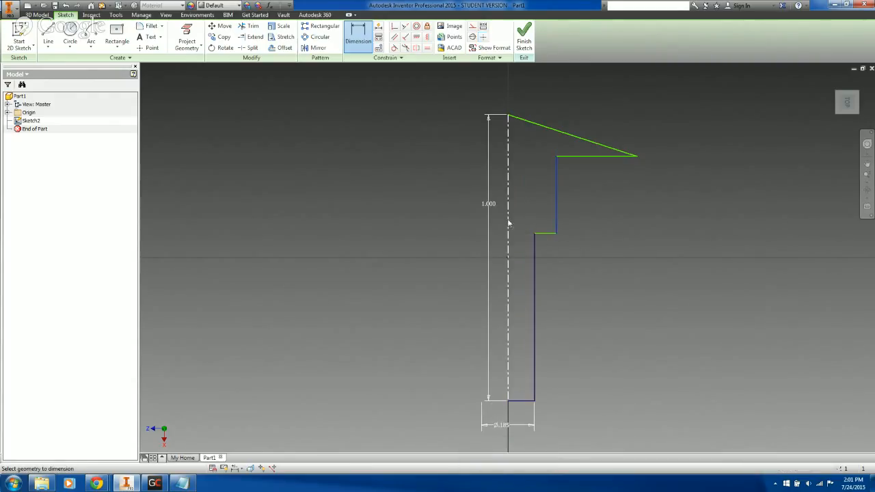
pyautogui.click(509, 222)
pyautogui.click(521, 222)
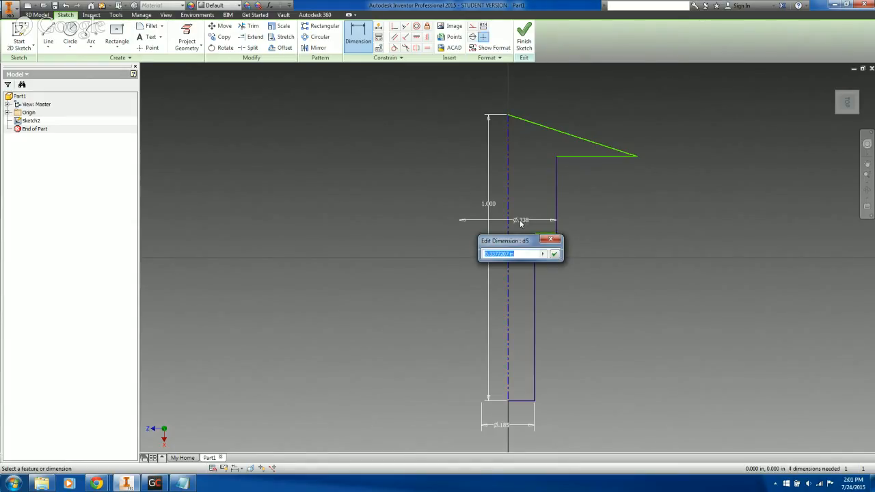
pyautogui.write('.25')
pyautogui.press('Return')
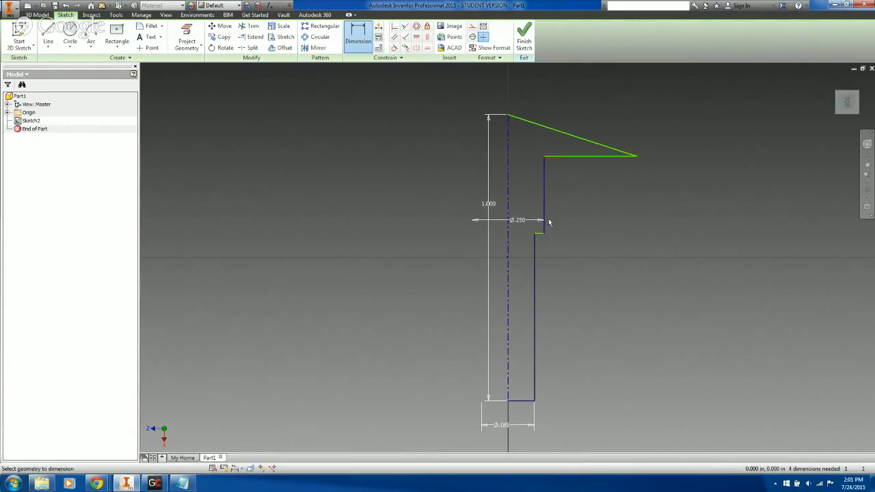
# Step: Dimension the profile's step heights to .500 and .325
pyautogui.click(551, 156)
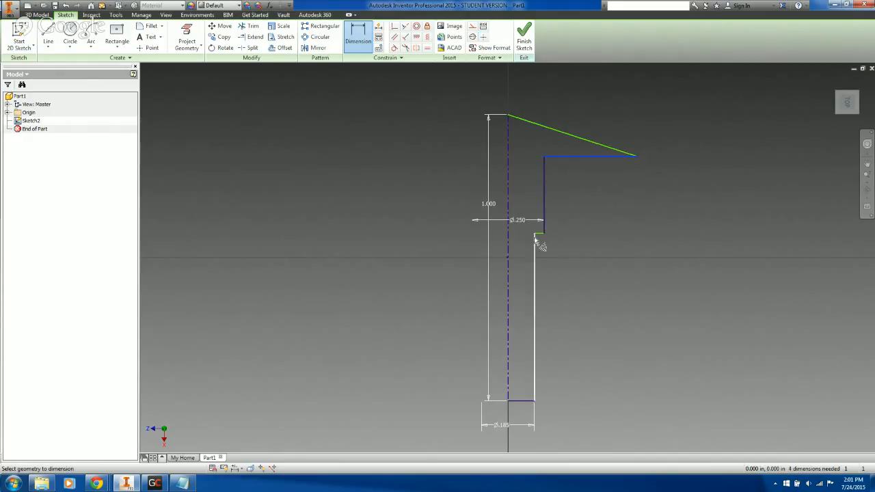
pyautogui.click(536, 235)
pyautogui.click(580, 211)
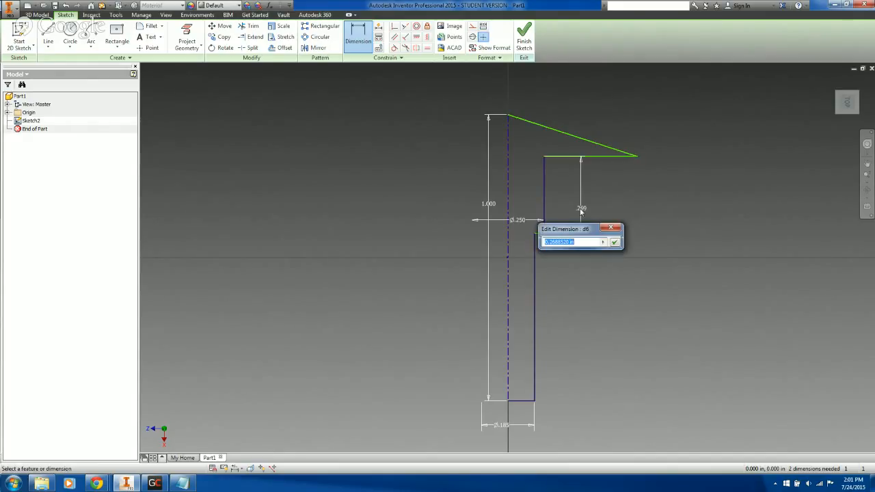
pyautogui.write('5')
pyautogui.press('Return')
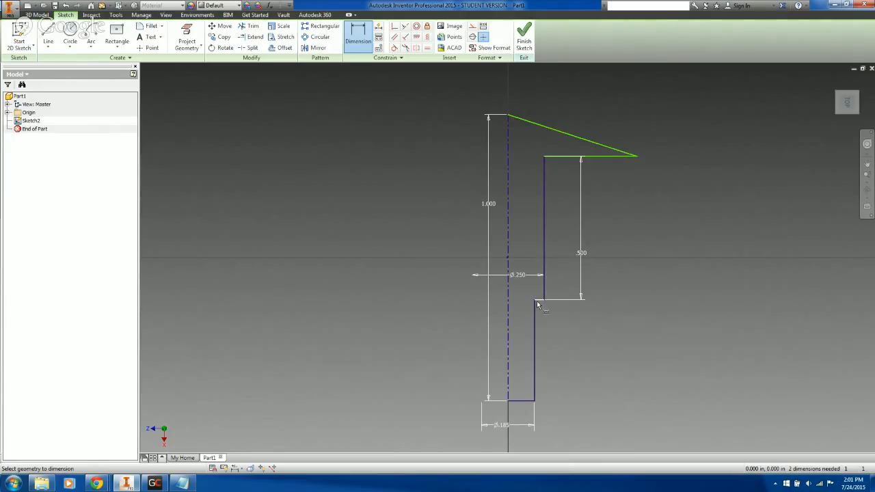
pyautogui.click(528, 403)
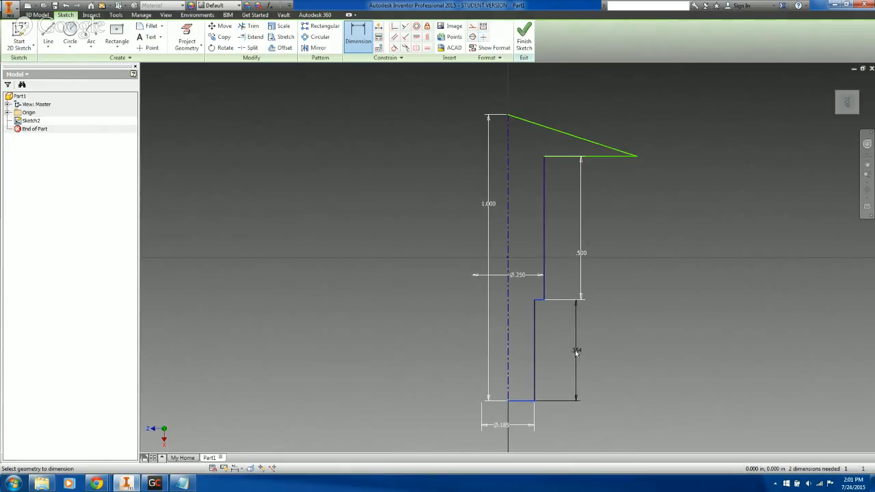
pyautogui.click(576, 351)
pyautogui.write('3.')
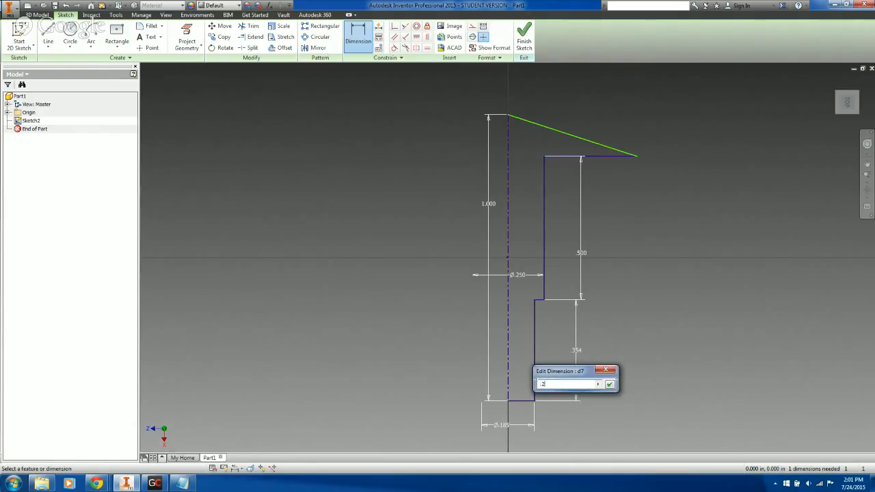
pyautogui.press('Return')
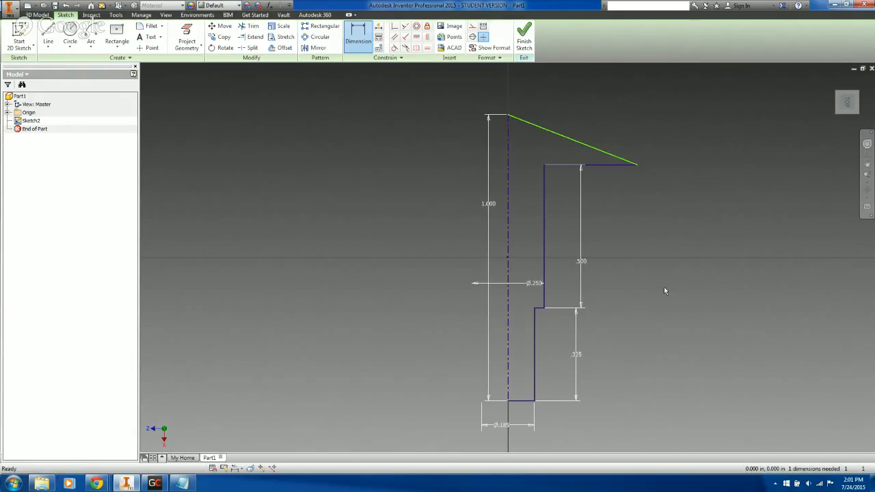
# Step: Adjust the sloped line's right end, dimension the tip to Ø.500, and finish the sketch
pyautogui.press('Escape')
pyautogui.moveTo(637, 165); pyautogui.dragTo(591, 164)
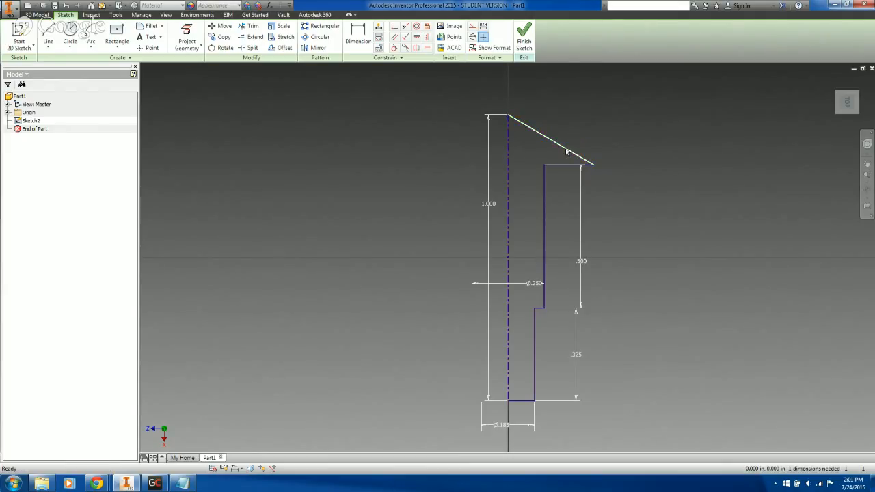
pyautogui.moveTo(592, 167); pyautogui.dragTo(633, 164)
pyautogui.click(357, 38)
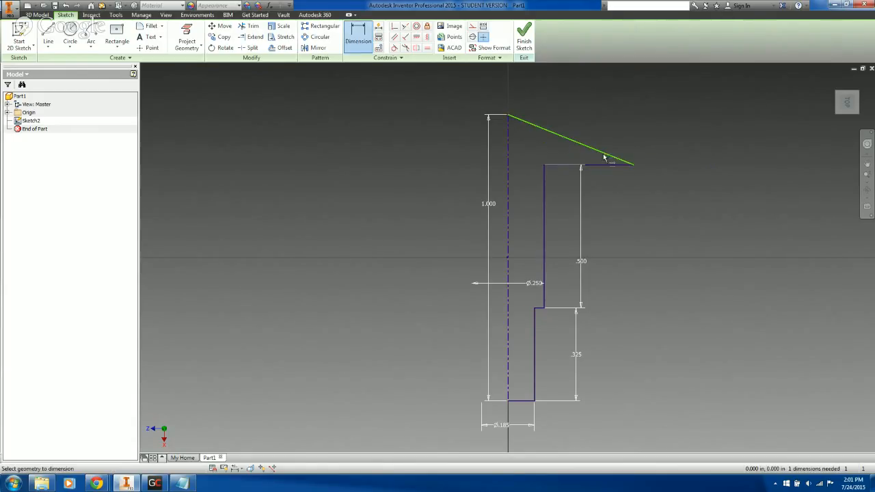
pyautogui.click(633, 166)
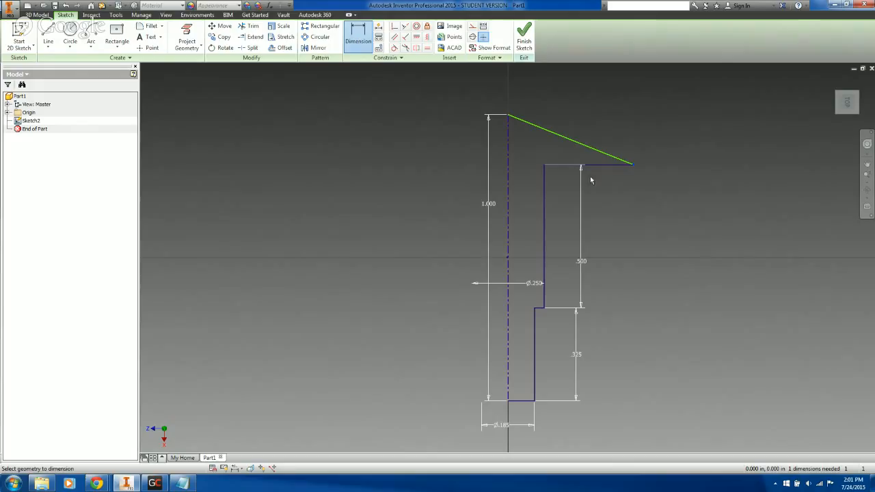
pyautogui.click(508, 168)
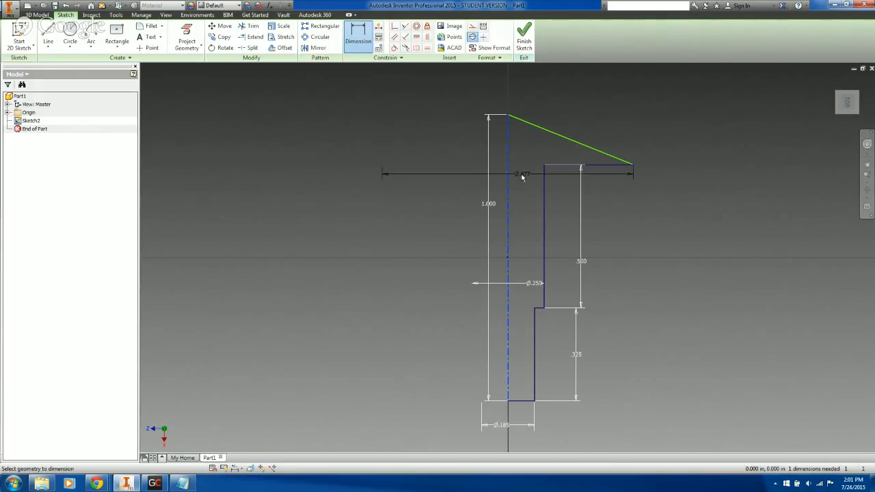
pyautogui.click(522, 174)
pyautogui.write('.5')
pyautogui.press('Return')
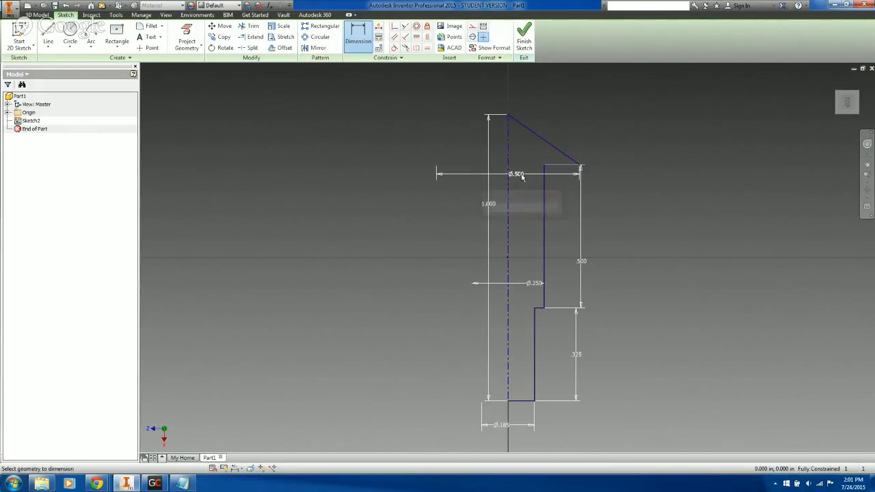
pyautogui.click(521, 35)
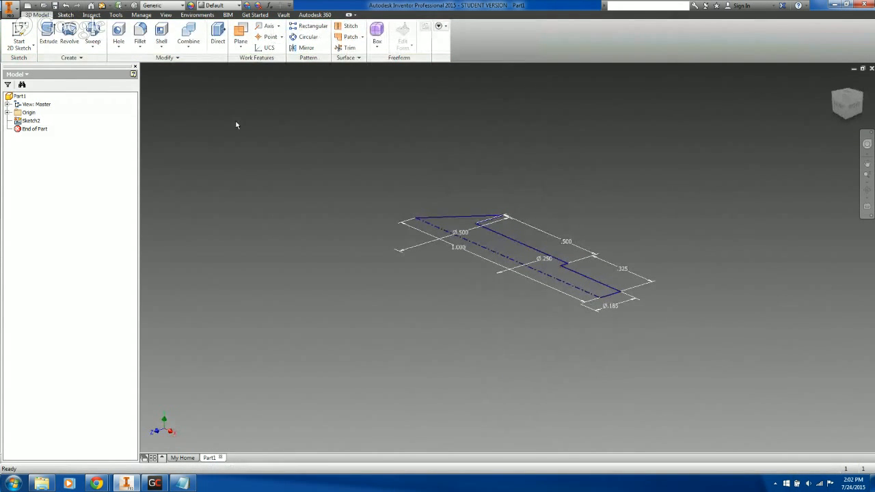
# Step: Revolve Sketch2's profile a full turn into a solid pin and orbit to inspect it
pyautogui.click(67, 38)
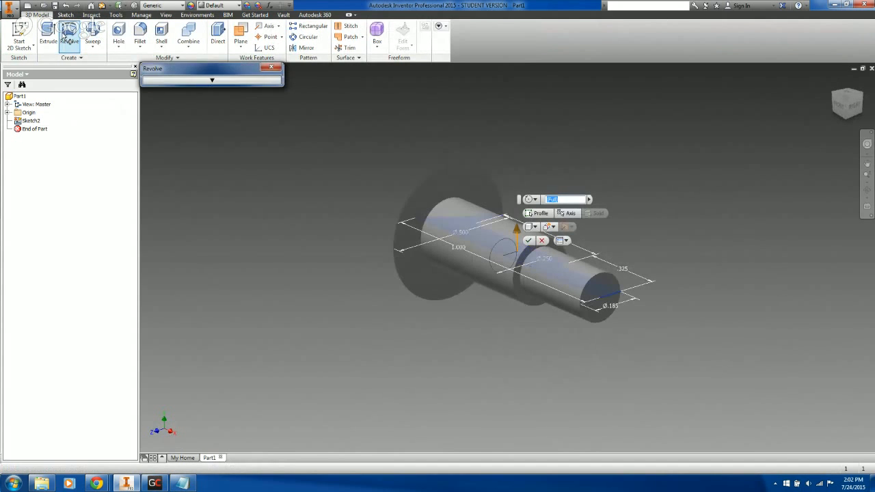
pyautogui.click(529, 240)
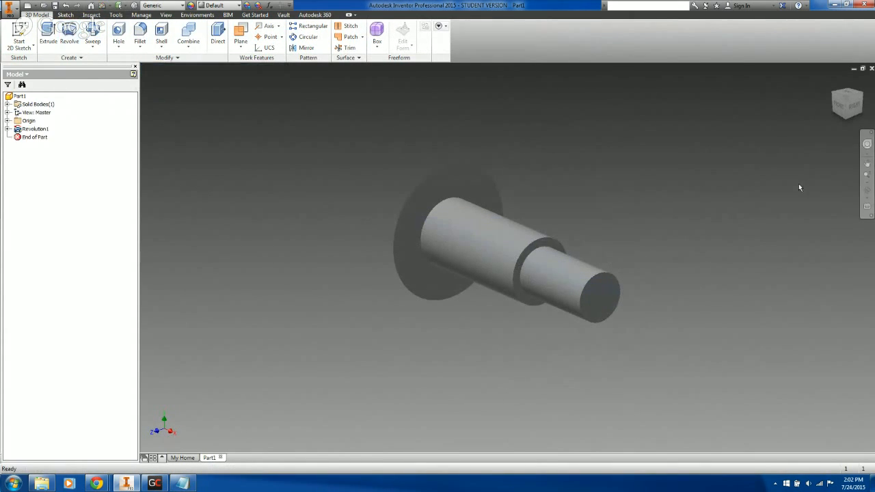
pyautogui.click(866, 190)
pyautogui.moveTo(578, 207); pyautogui.dragTo(634, 260)
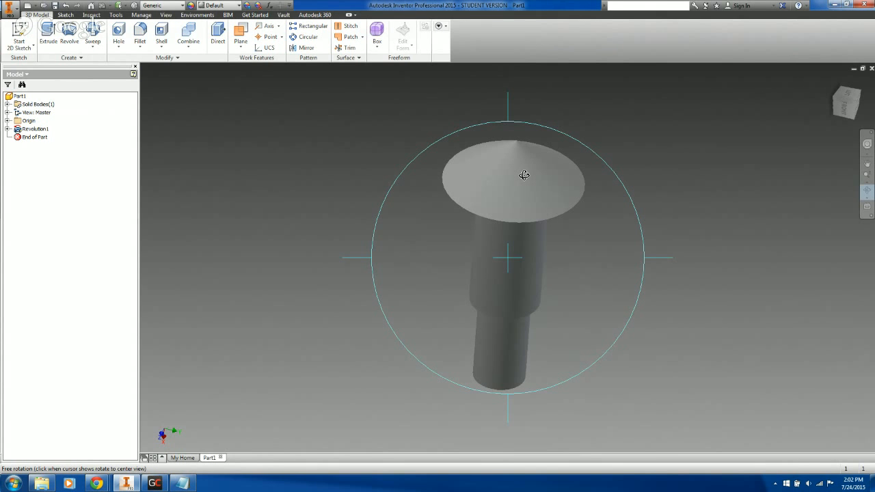
pyautogui.moveTo(570, 253); pyautogui.dragTo(543, 249)
# Step: Roll End of Part above Revolution1 and delete all features below it
pyautogui.press('Escape')
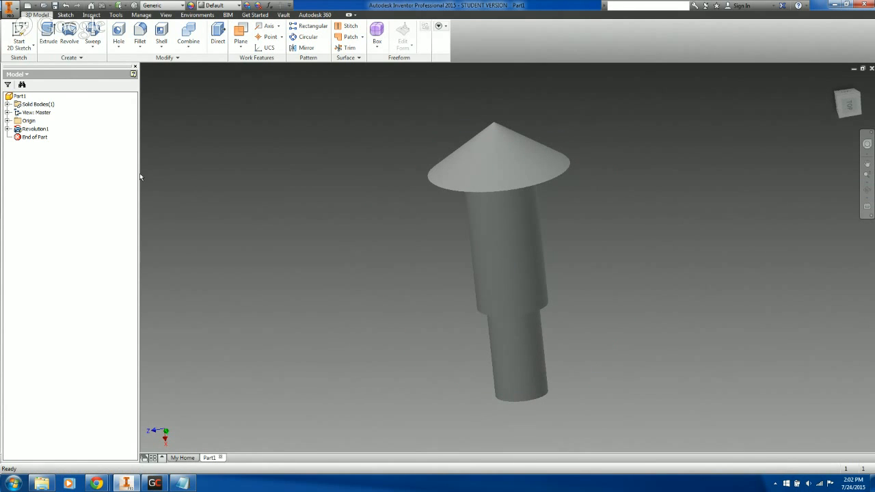
pyautogui.moveTo(38, 137)
pyautogui.mouseDown()
pyautogui.moveTo(47, 141)
pyautogui.moveTo(45, 134)
pyautogui.mouseUp()
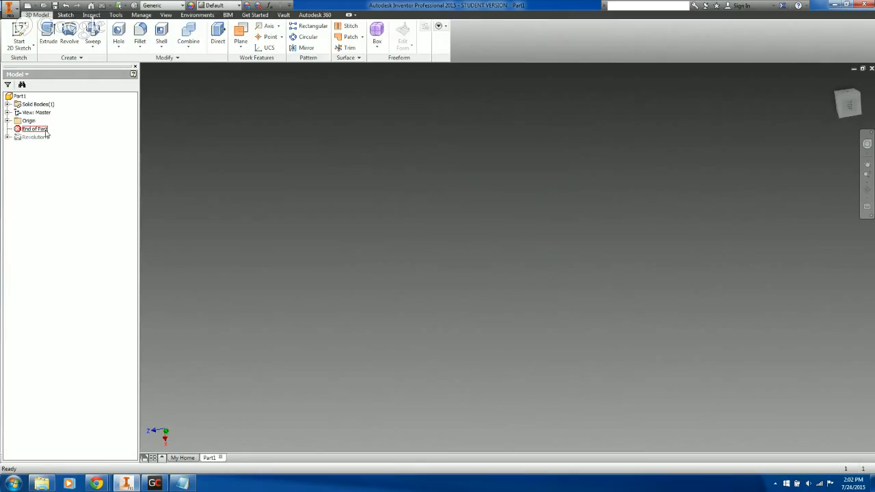
pyautogui.rightClick(43, 128)
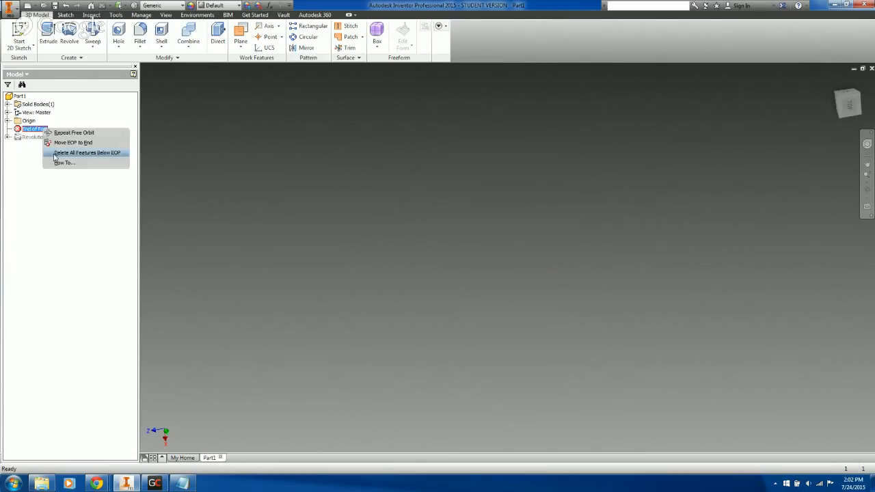
pyautogui.click(55, 155)
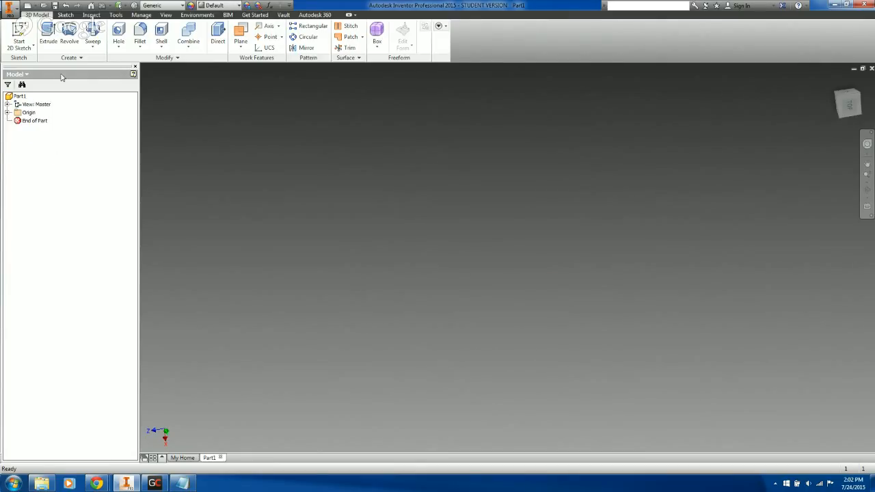
# Step: Start a sketch on the XY Plane and draw a 3.000 horizontal base from the origin
pyautogui.click(21, 34)
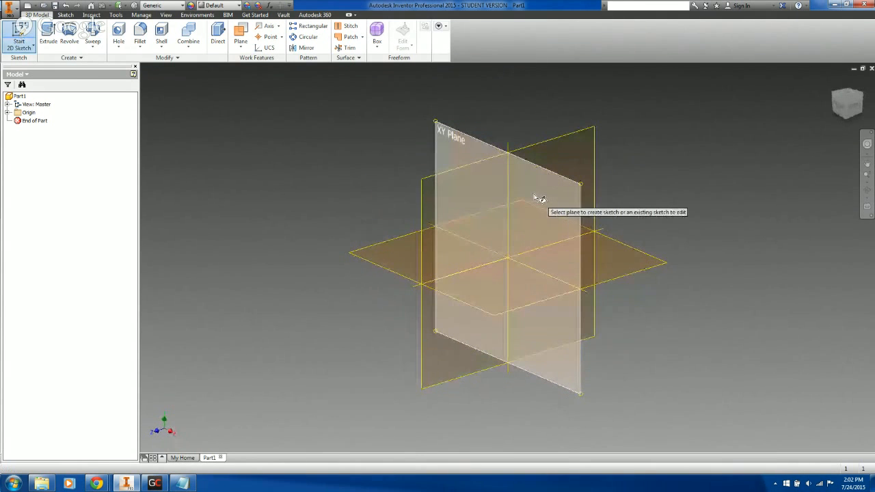
pyautogui.click(538, 198)
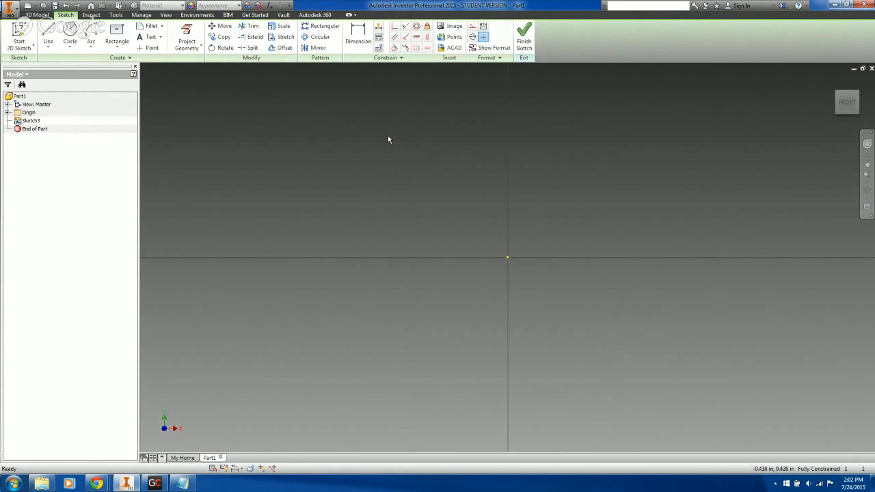
pyautogui.click(48, 38)
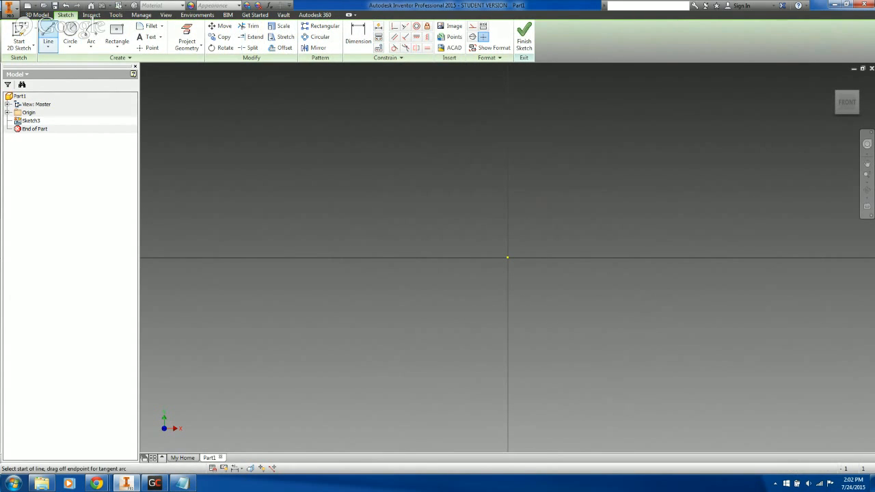
pyautogui.click(506, 257)
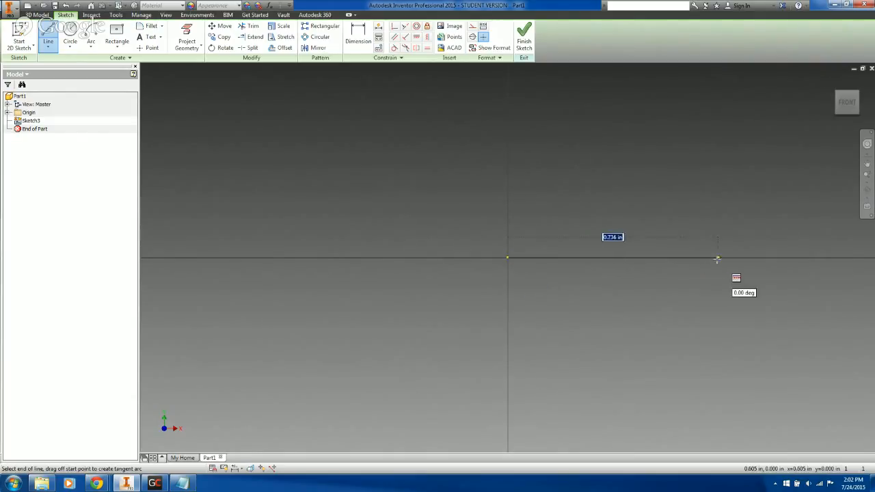
pyautogui.write('3')
pyautogui.press('Return')
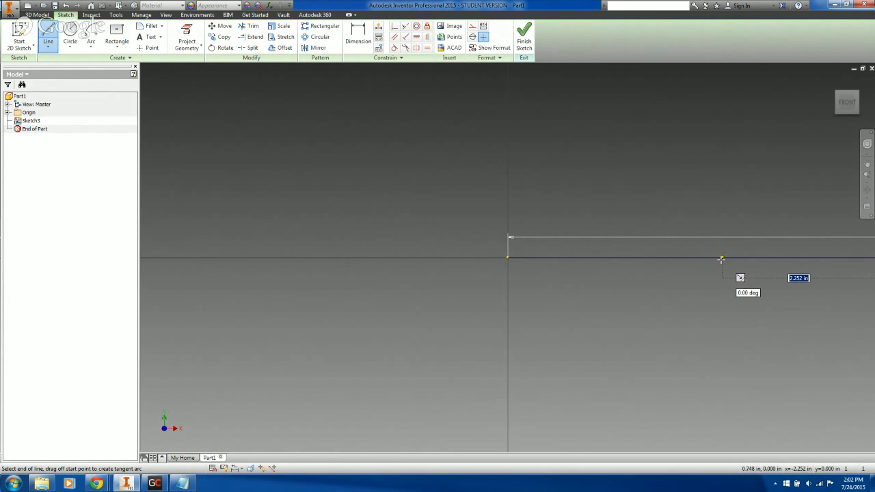
# Step: Draw the 1.000 right side, then the sloped, top and left edges back to the origin
pyautogui.click(847, 103)
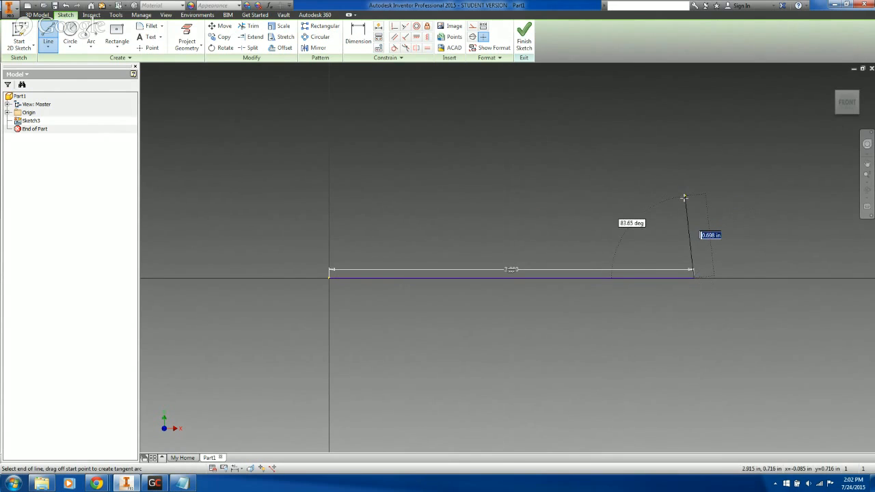
pyautogui.write('1')
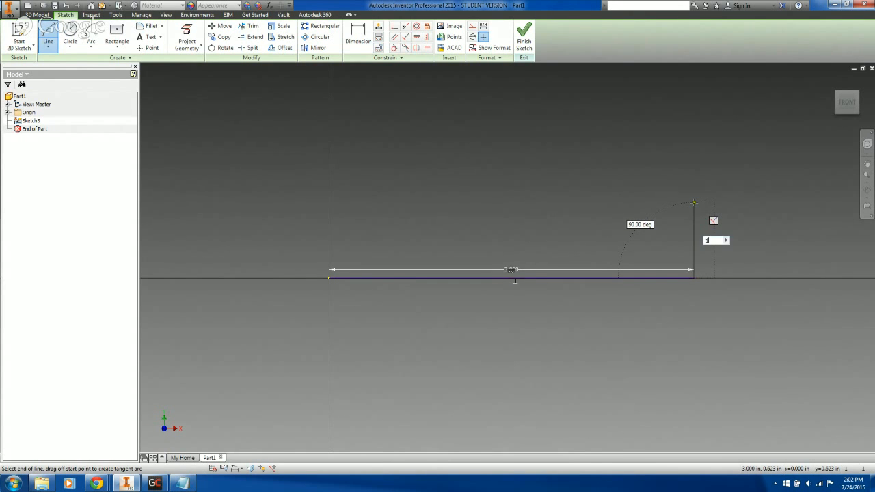
pyautogui.press('Return')
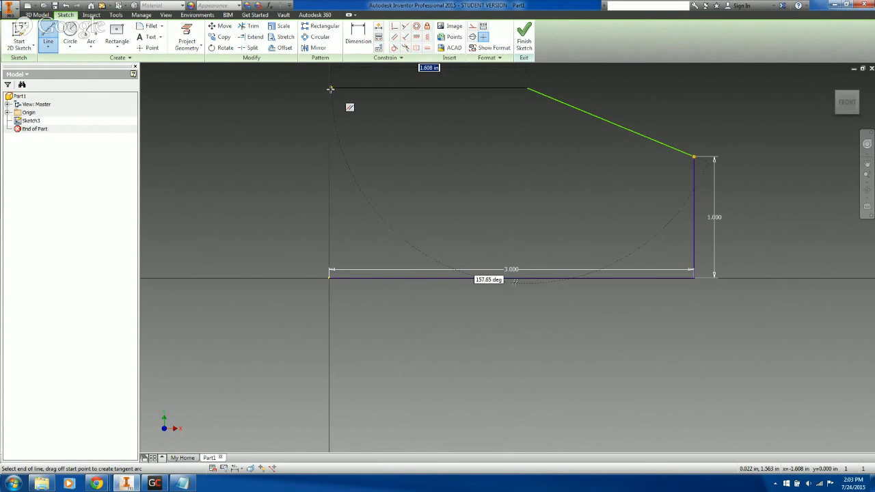
pyautogui.click(330, 87)
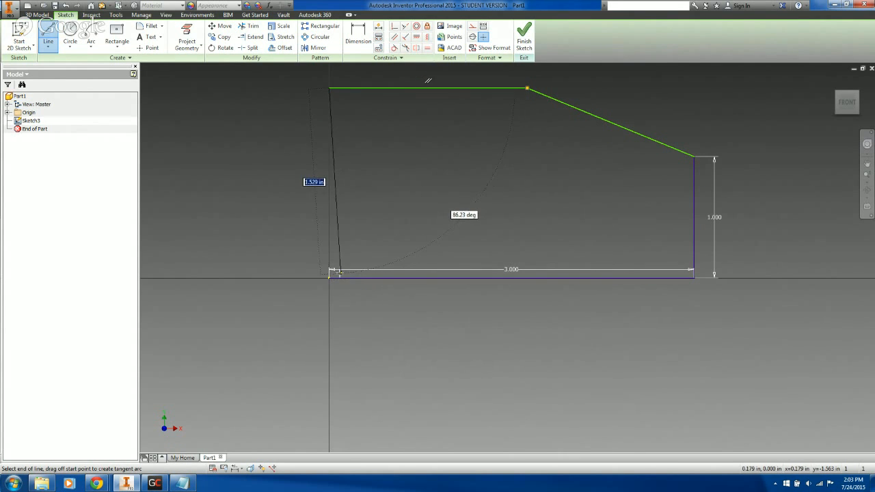
pyautogui.click(329, 276)
pyautogui.press('Escape')
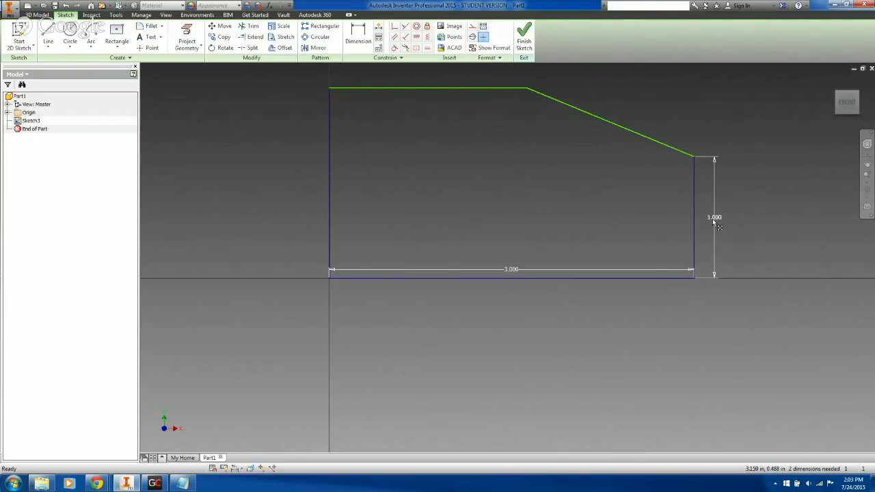
# Step: Make the top edge equal to the right side and the left side equal to the base; move the 3.000 dimension below
pyautogui.click(427, 47)
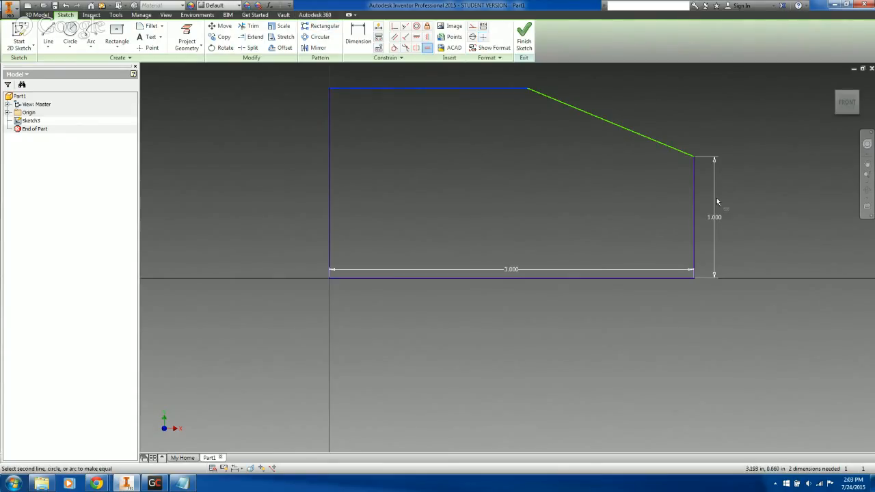
pyautogui.click(694, 200)
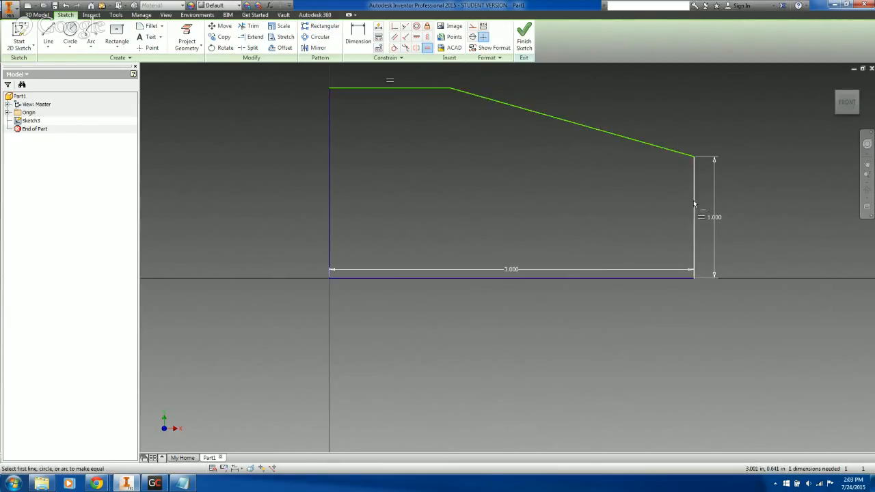
pyautogui.click(561, 278)
pyautogui.click(329, 190)
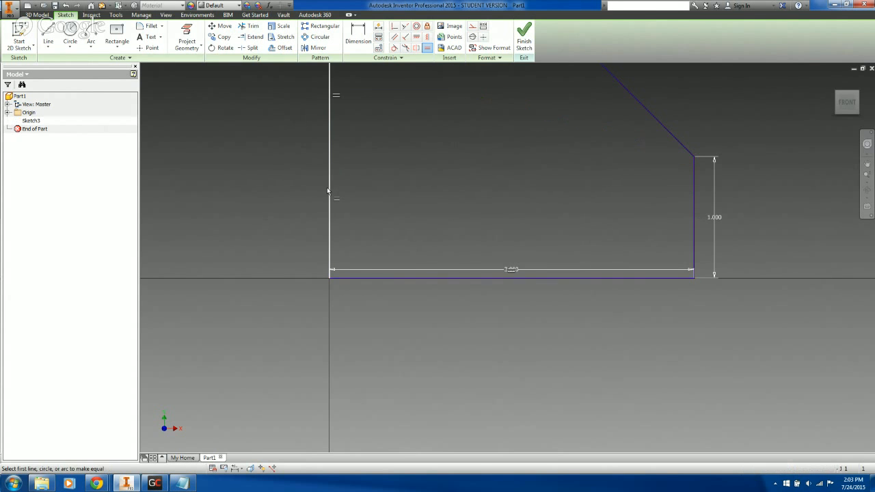
pyautogui.click(846, 102)
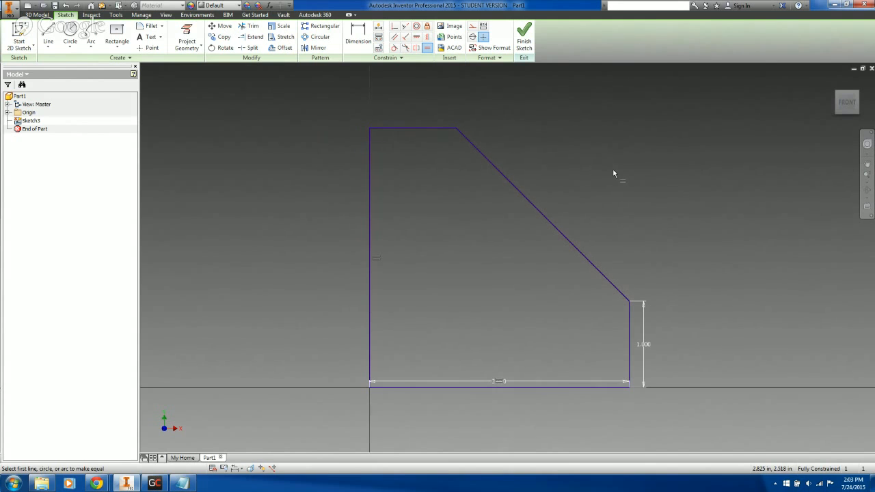
pyautogui.press('Escape')
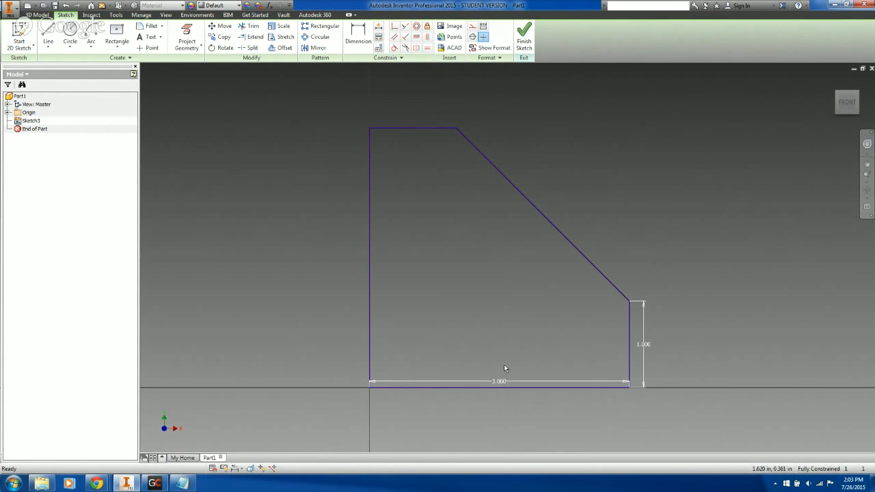
pyautogui.moveTo(497, 382); pyautogui.dragTo(504, 405)
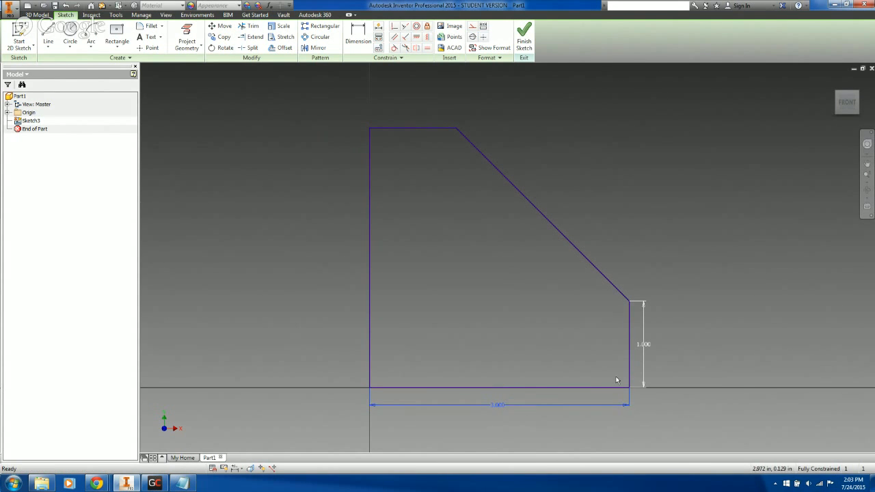
pyautogui.click(691, 369)
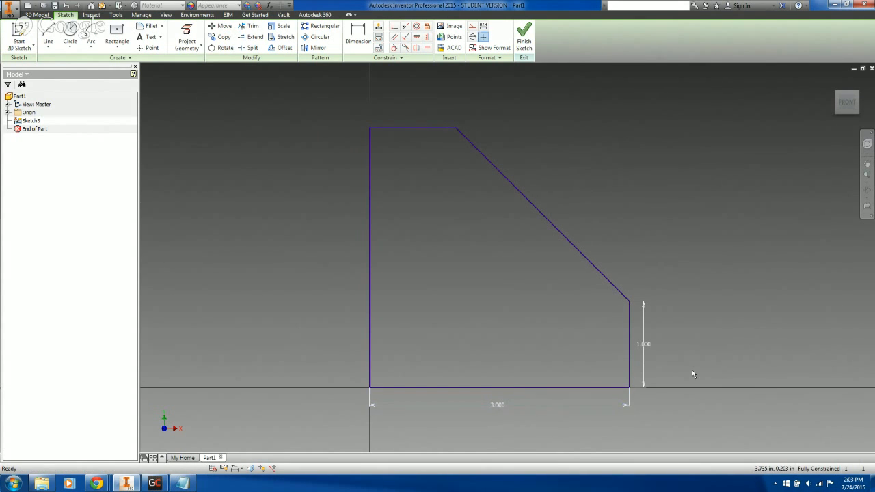
# Step: Place a sketch point near the lower-left corner and dimension it .500 above the base
pyautogui.click(145, 49)
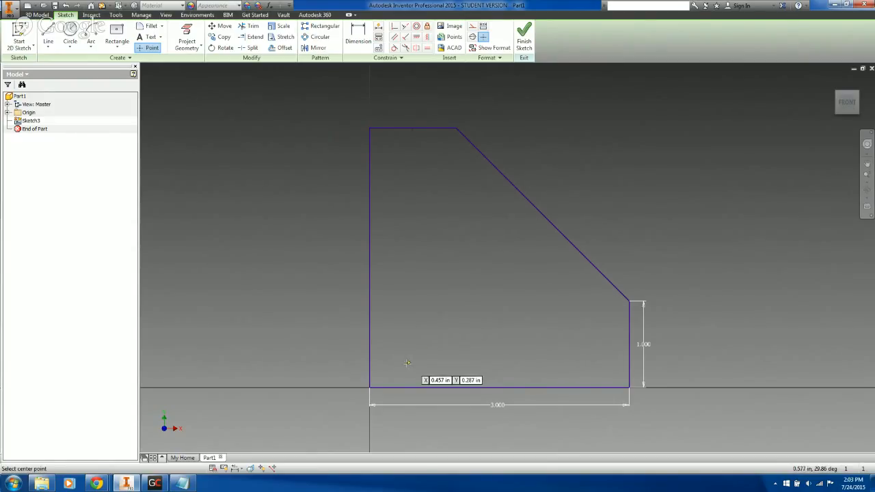
pyautogui.click(406, 362)
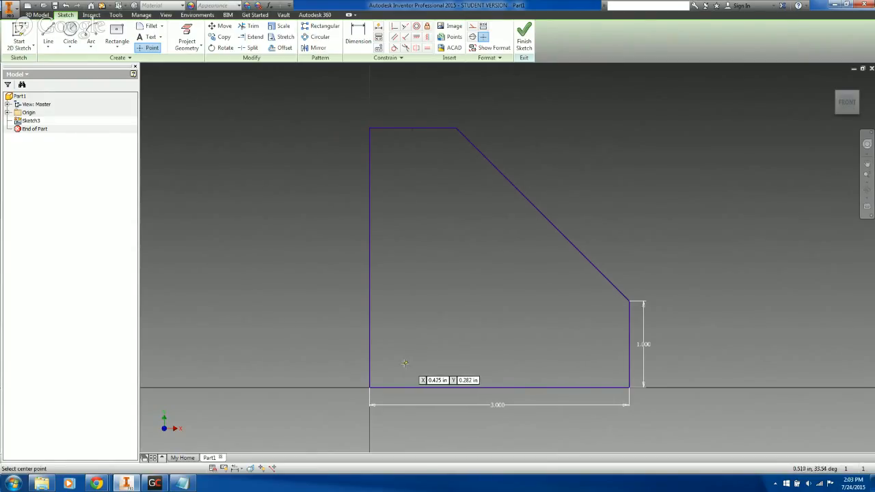
pyautogui.click(368, 35)
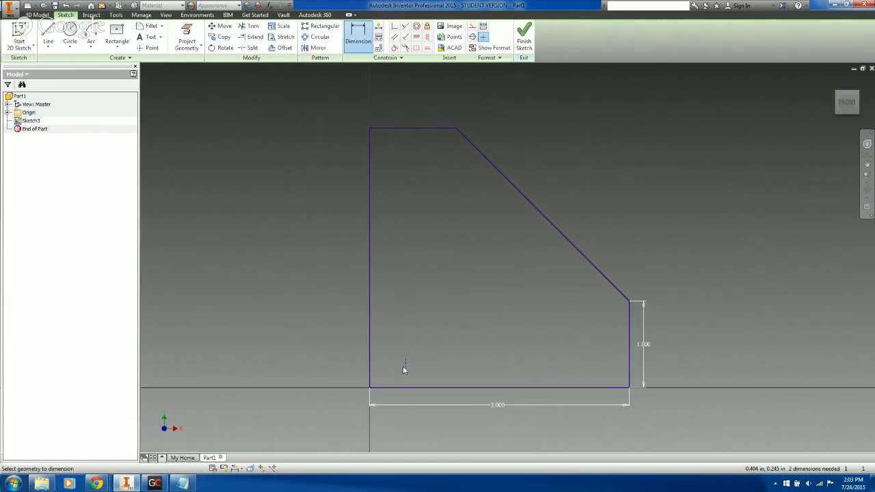
pyautogui.click(407, 389)
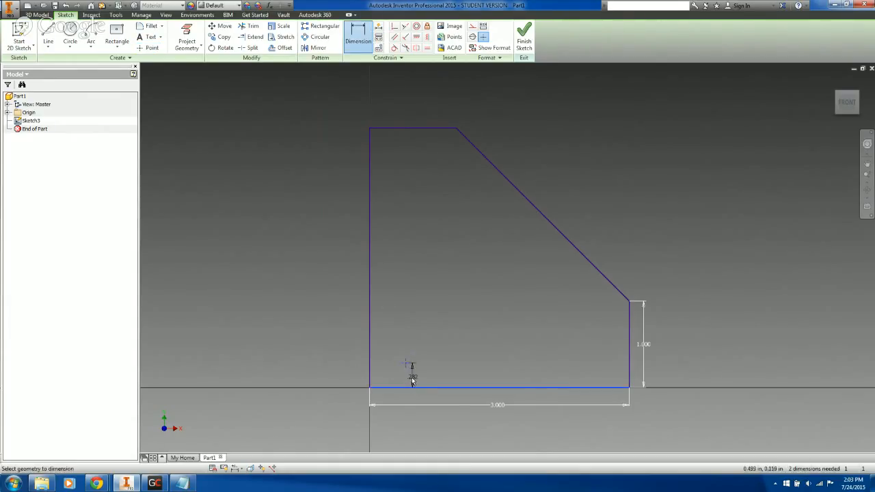
pyautogui.click(412, 382)
pyautogui.write('.5')
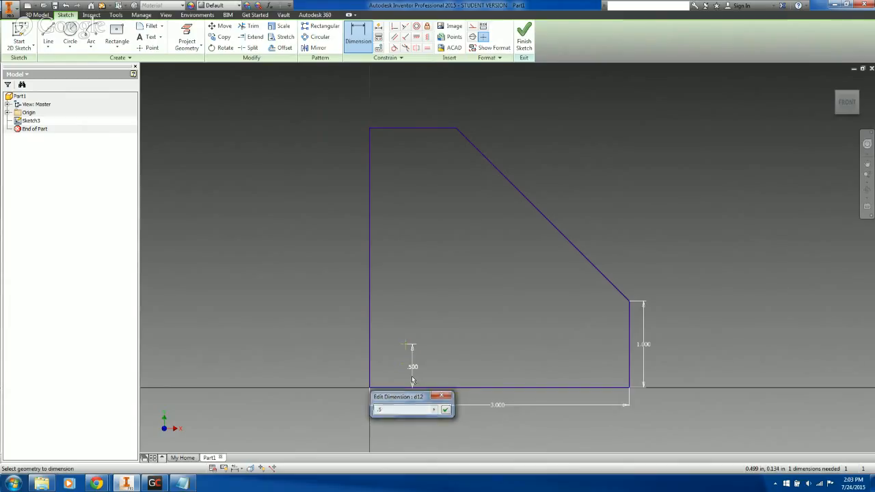
pyautogui.press('Return')
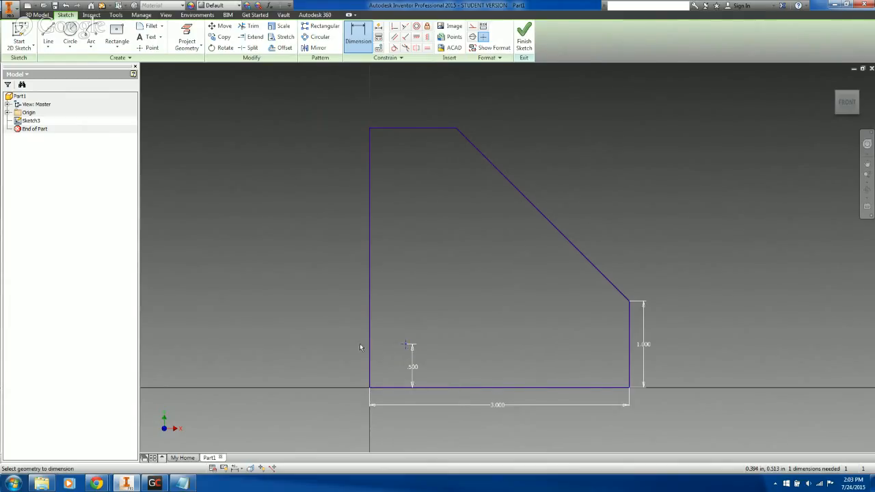
pyautogui.click(369, 348)
# Step: Link the point's horizontal distance to d12, then test by setting the height to .25 and back to .5
pyautogui.click(382, 349)
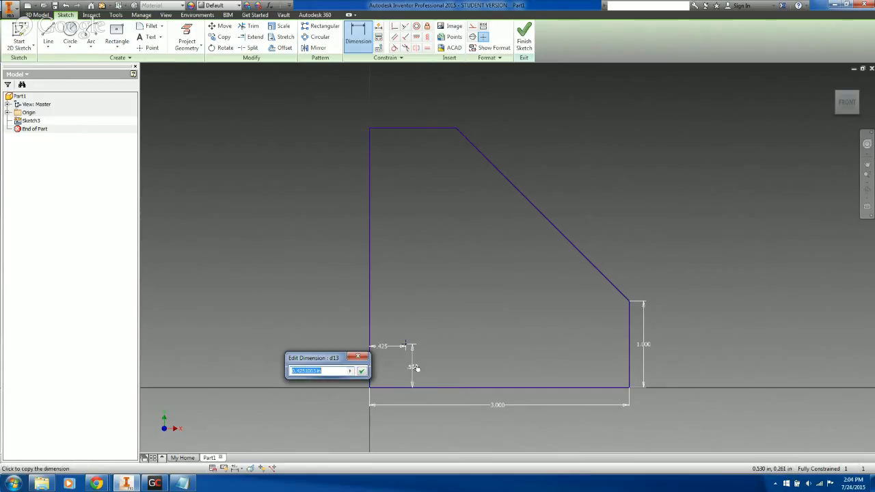
pyautogui.click(415, 368)
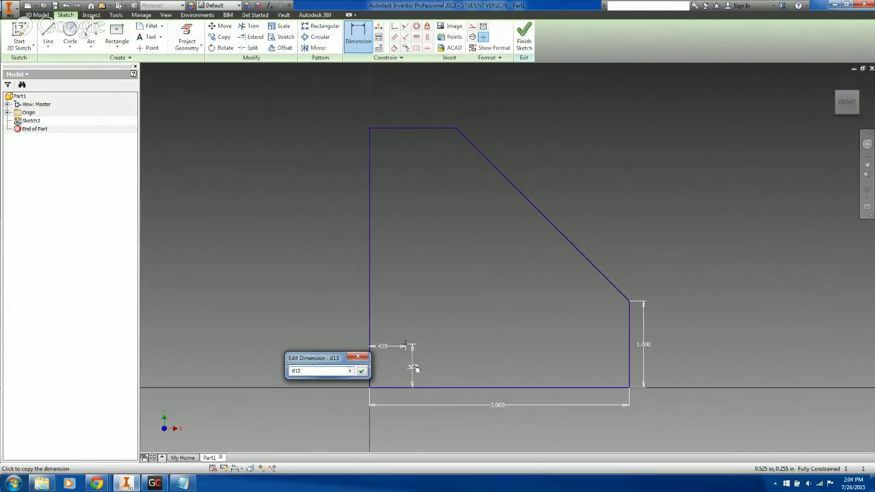
pyautogui.press('Return')
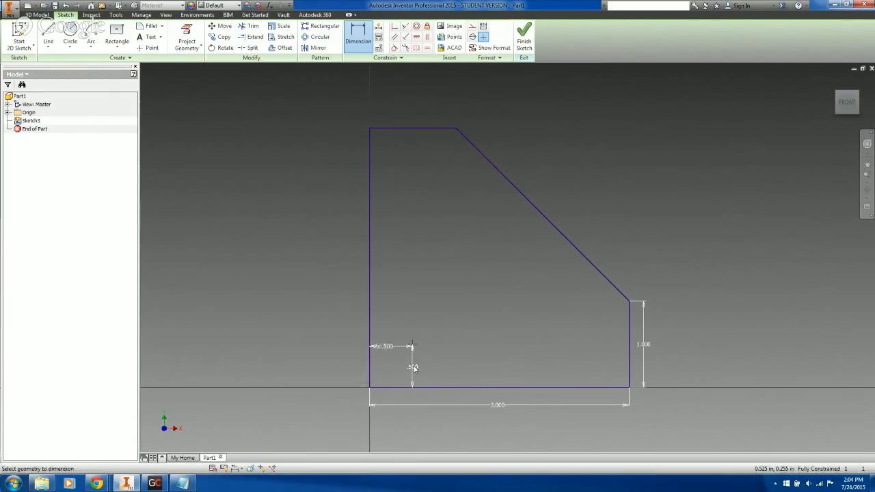
pyautogui.click(414, 364)
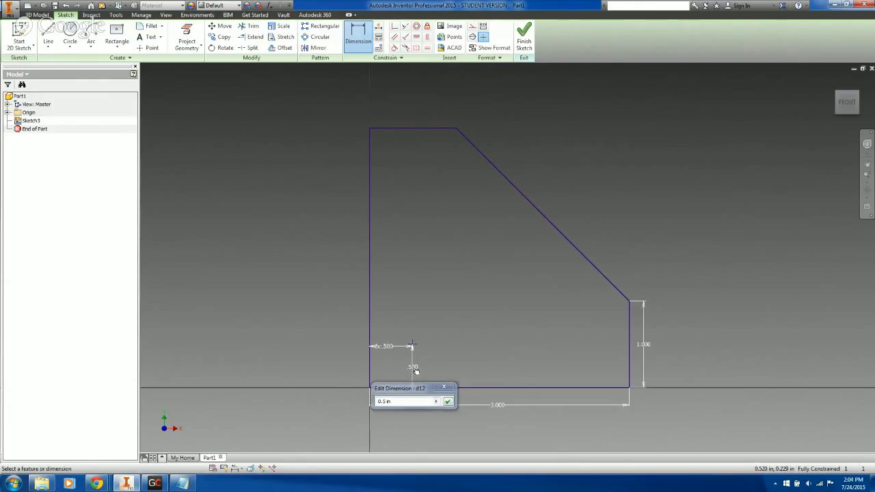
pyautogui.click(382, 401)
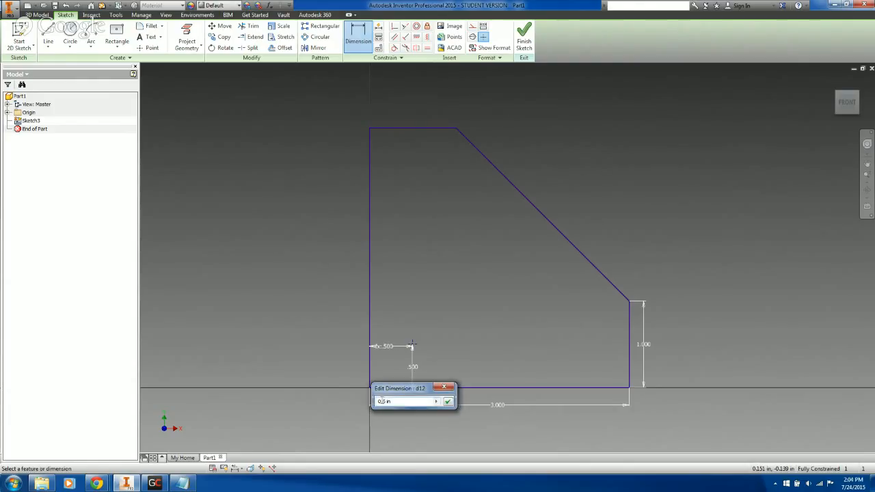
pyautogui.write('2')
pyautogui.press('Return')
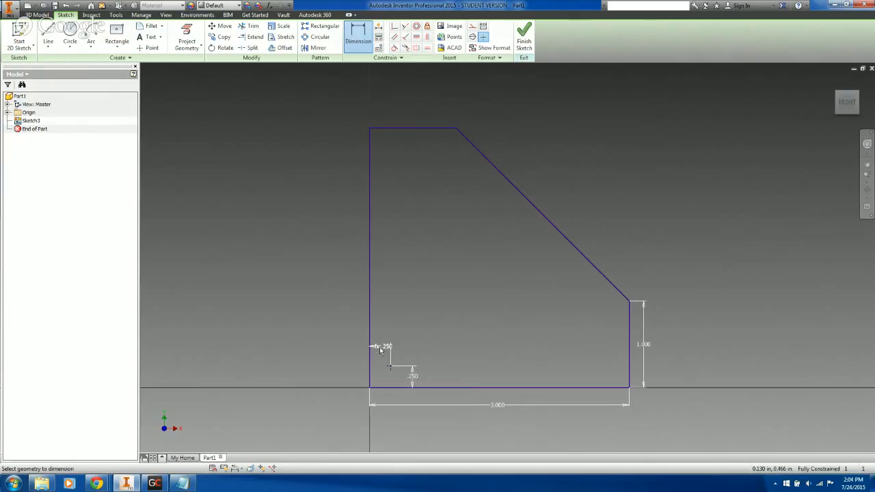
pyautogui.click(416, 377)
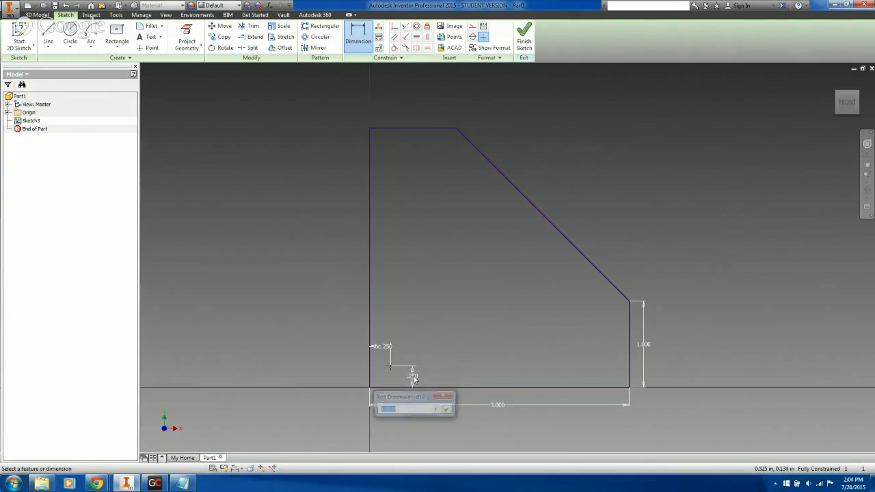
pyautogui.click(385, 408)
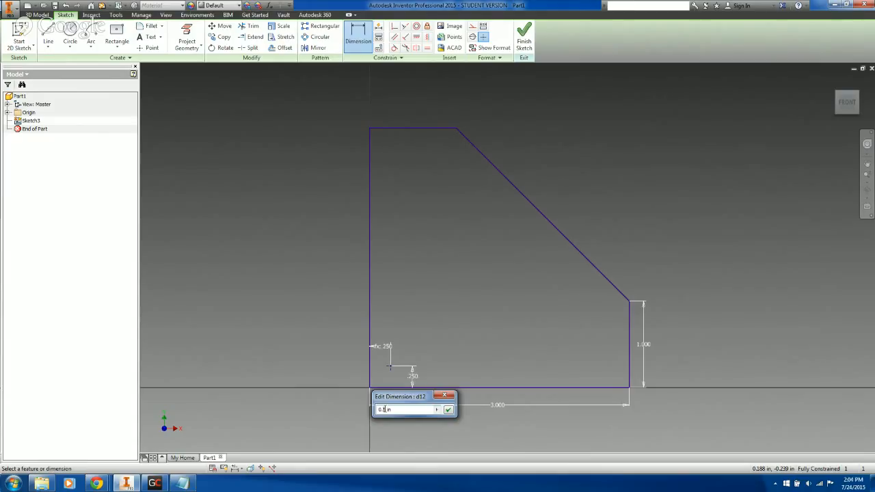
pyautogui.press('Return')
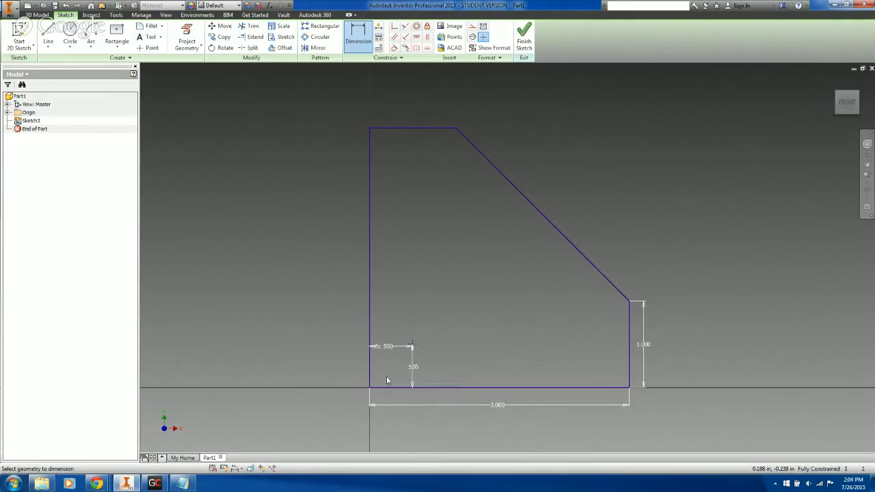
# Step: Try the horizontal expression d12*2 (1.000), then restore it to equal the height
pyautogui.click(386, 347)
pyautogui.click(362, 379)
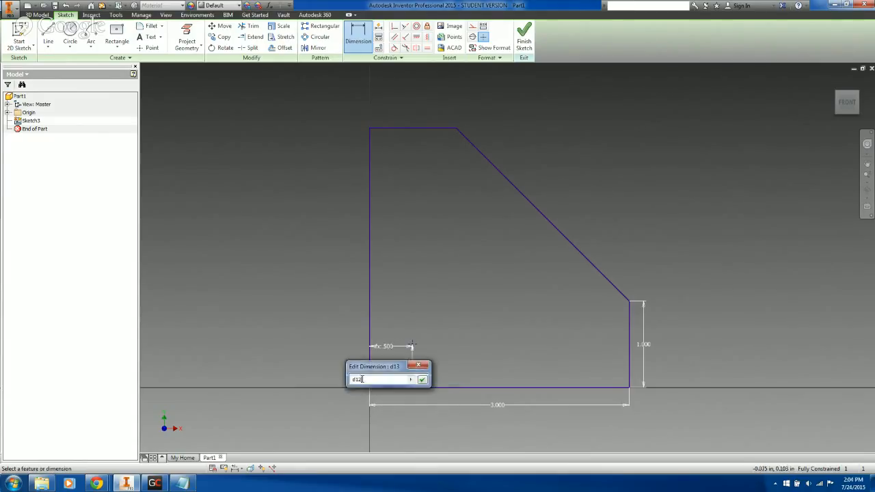
pyautogui.write('*2')
pyautogui.press('Return')
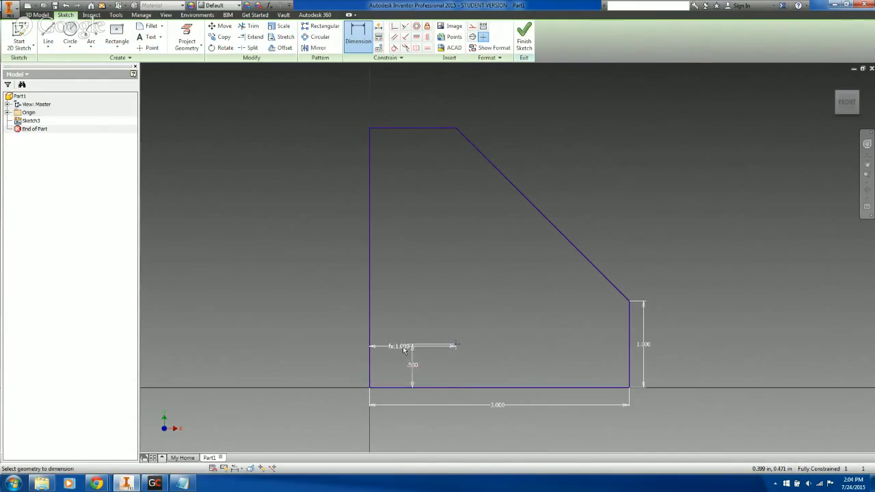
pyautogui.click(403, 349)
pyautogui.press('Return')
pyautogui.doubleClick(396, 349)
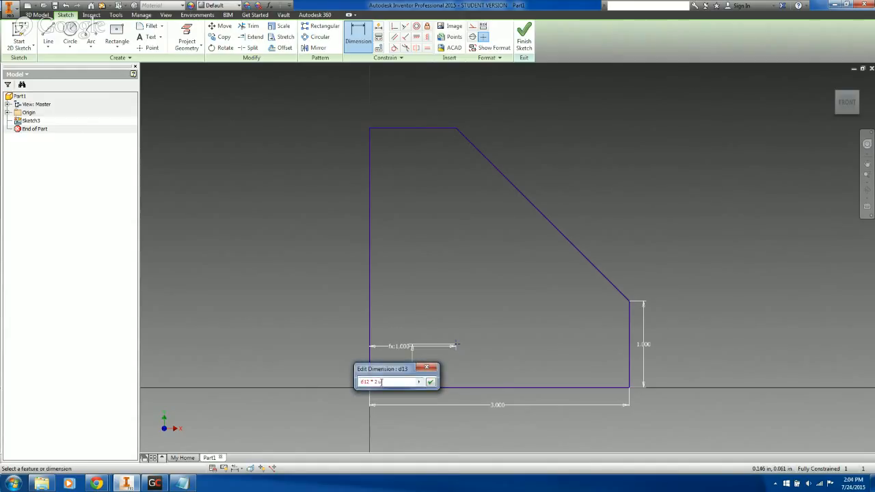
pyautogui.press('Return')
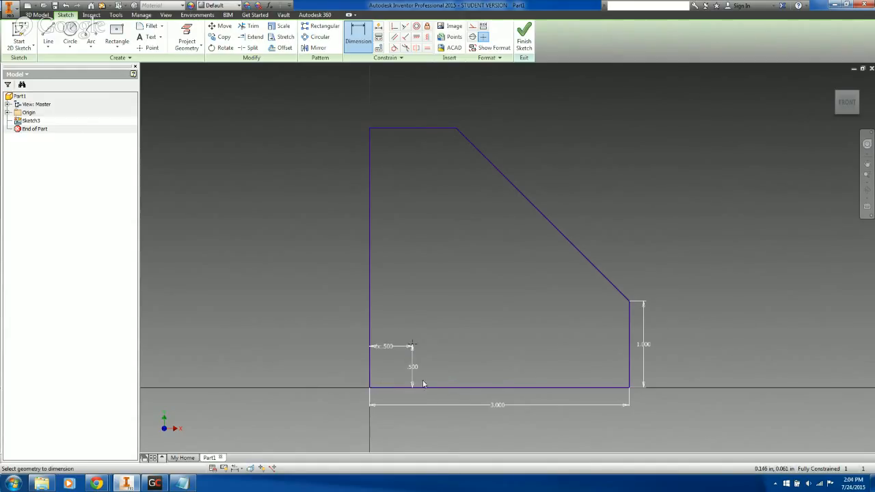
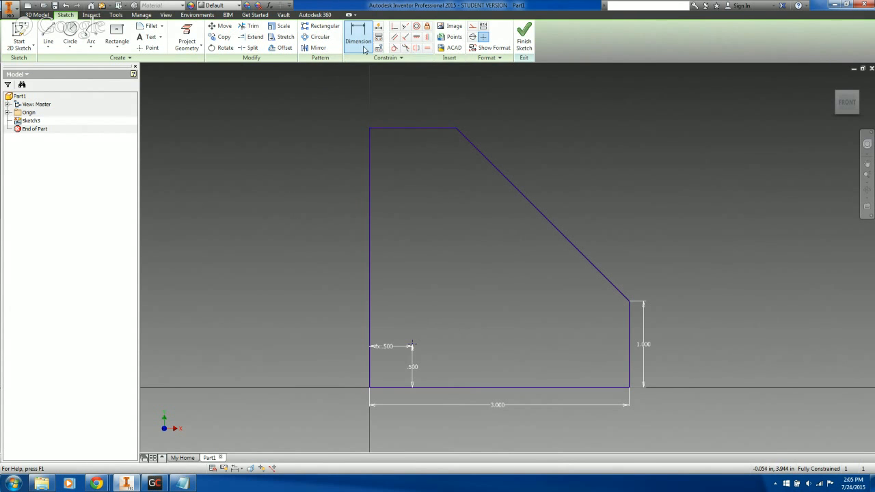
# Step: Open the Rectangular Pattern dialog from the Sketch tab's Pattern panel
pyautogui.click(325, 27)
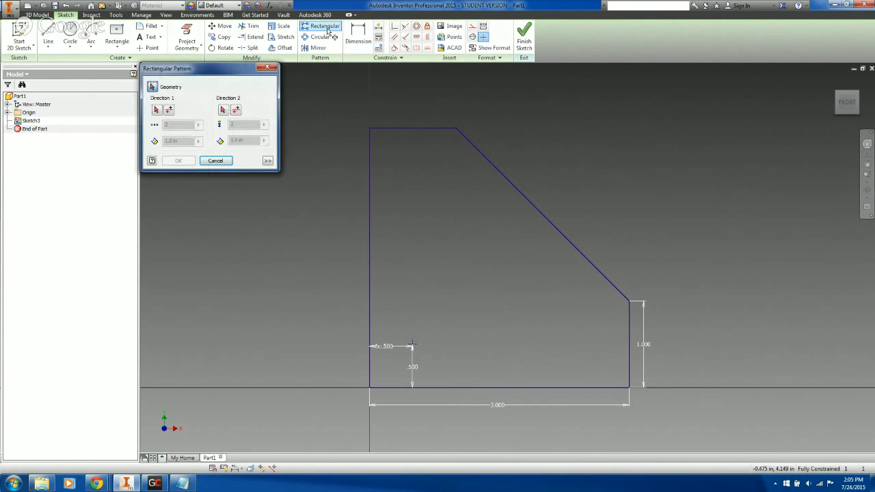
# Step: Pattern the lower point upward along the left line into 3 copies spaced 1 in apart
pyautogui.click(156, 111)
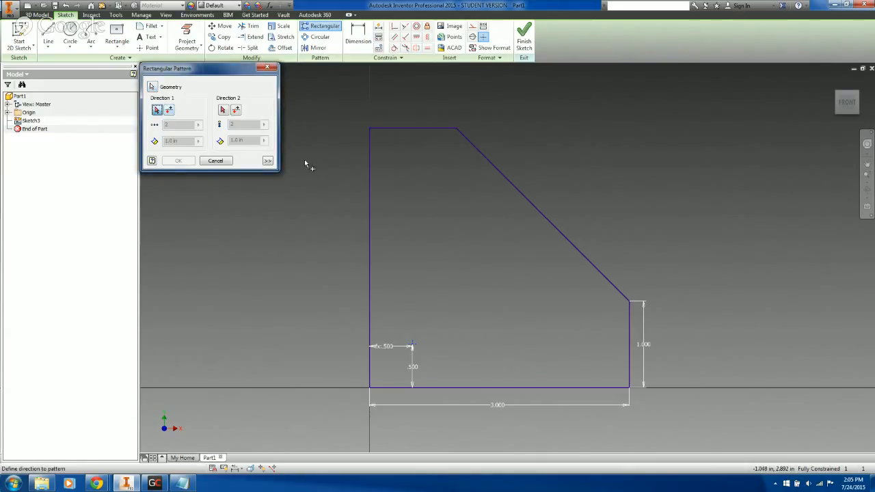
pyautogui.click(369, 205)
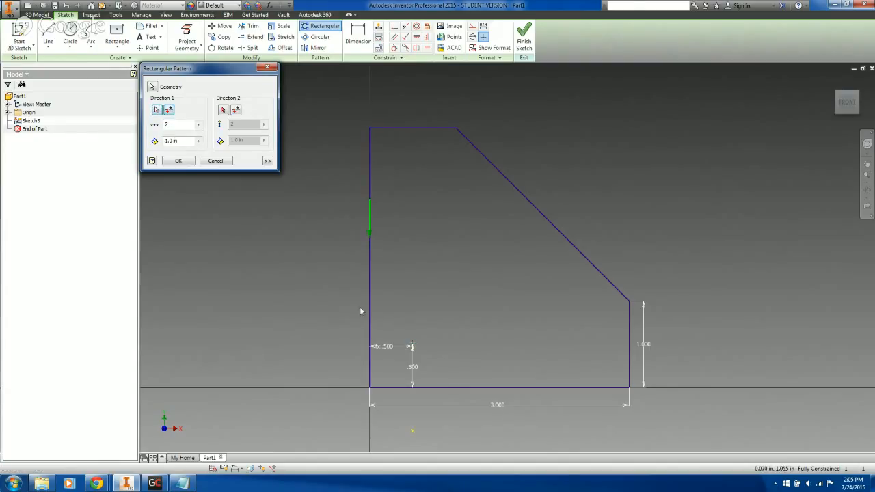
pyautogui.click(169, 110)
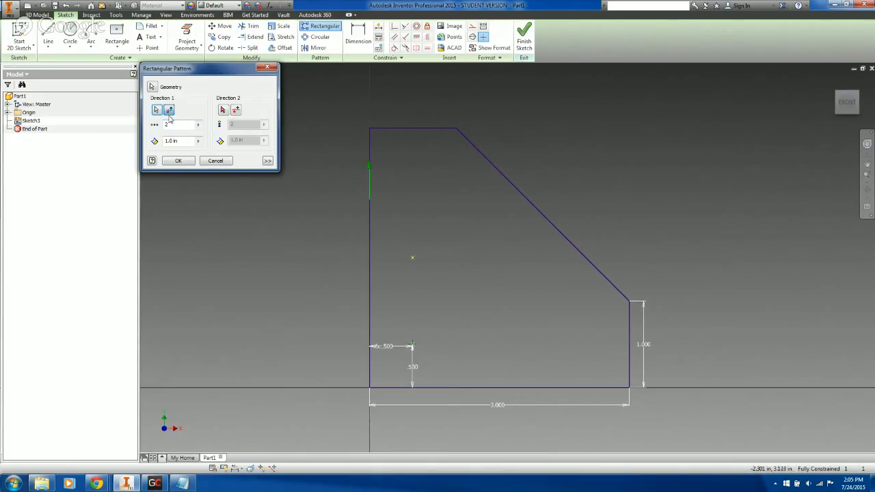
pyautogui.click(175, 127)
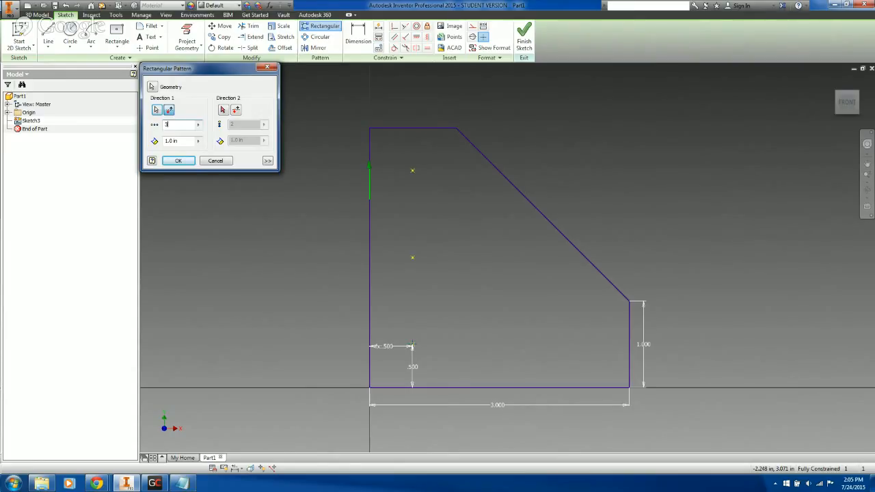
pyautogui.click(167, 141)
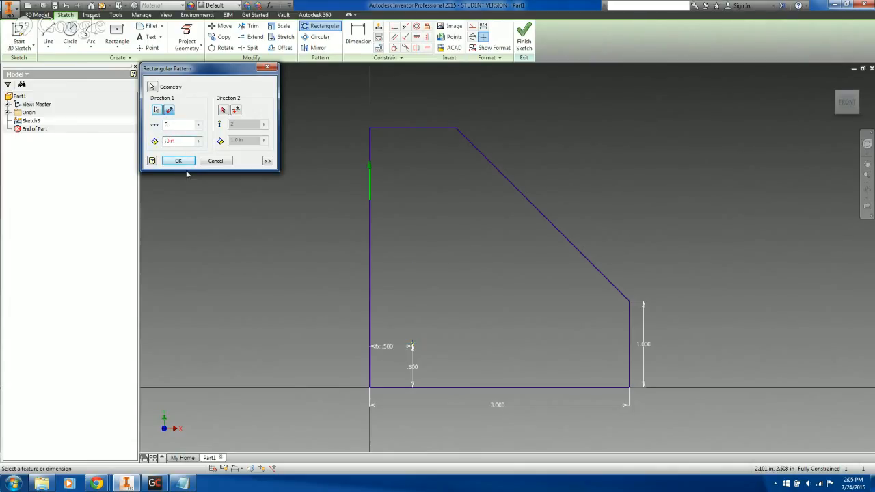
pyautogui.write('0.2')
pyautogui.press('BackSpace')
pyautogui.press('BackSpace')
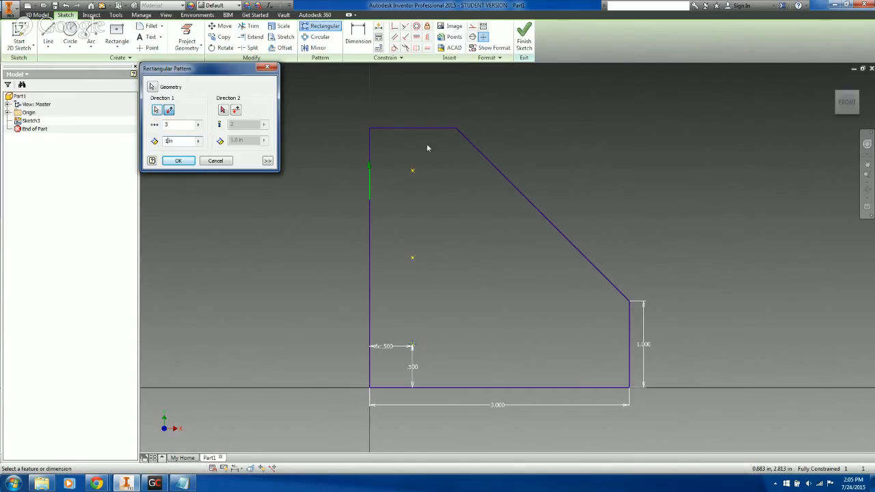
pyautogui.click(190, 162)
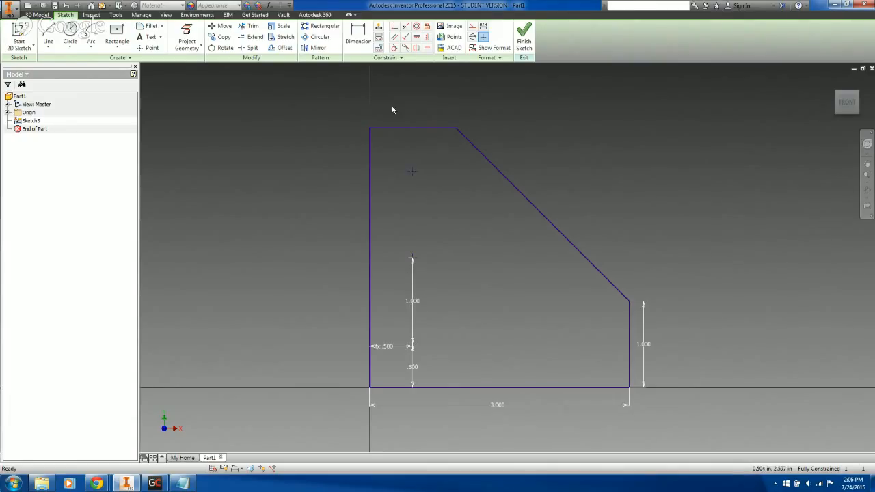
# Step: Show the top patterned point's constraints, then reopen the Rectangular Pattern dialog
pyautogui.click(380, 39)
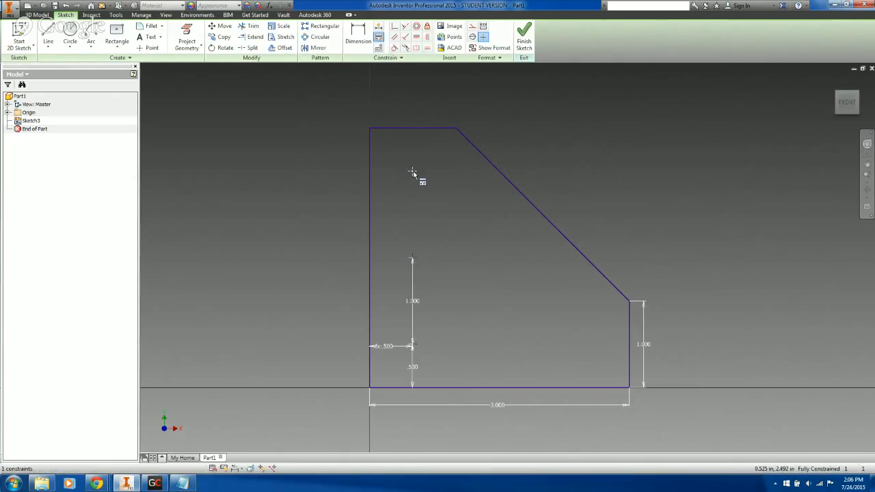
pyautogui.click(412, 171)
pyautogui.press('Escape')
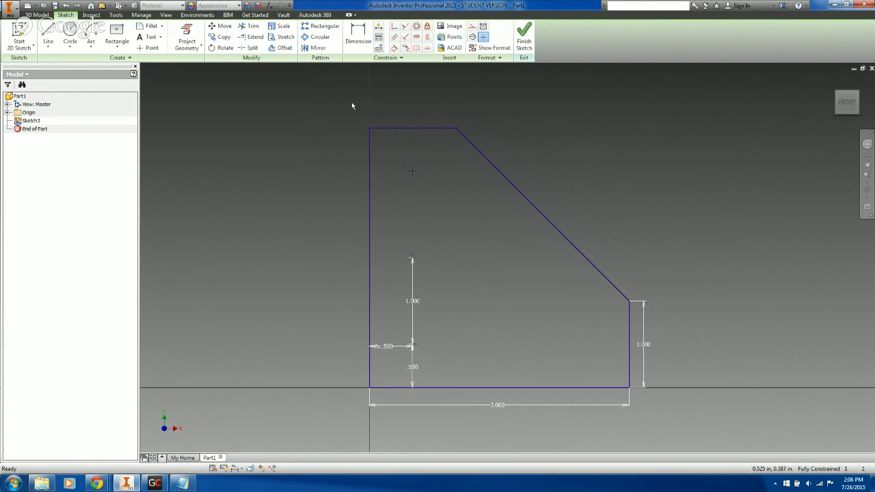
pyautogui.click(319, 26)
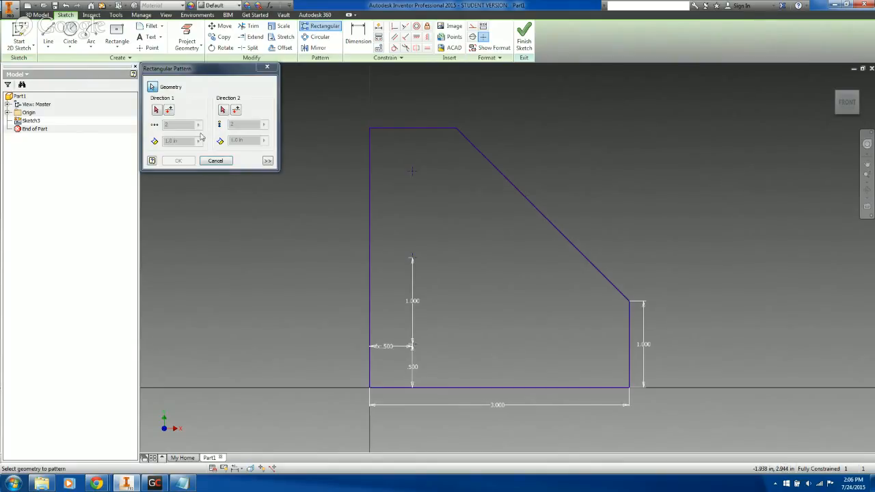
# Step: Pattern the lower point rightward along the bottom edge into 3 copies spaced 1.0 in
pyautogui.click(156, 110)
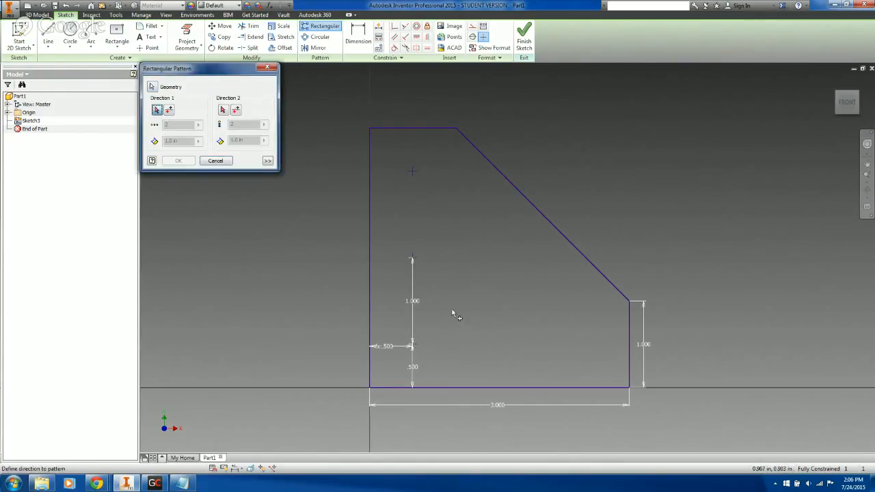
pyautogui.click(508, 388)
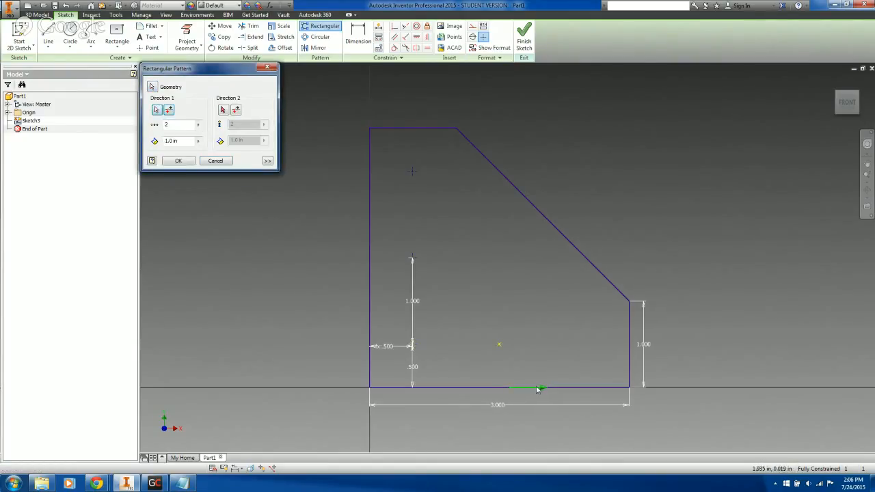
pyautogui.click(172, 126)
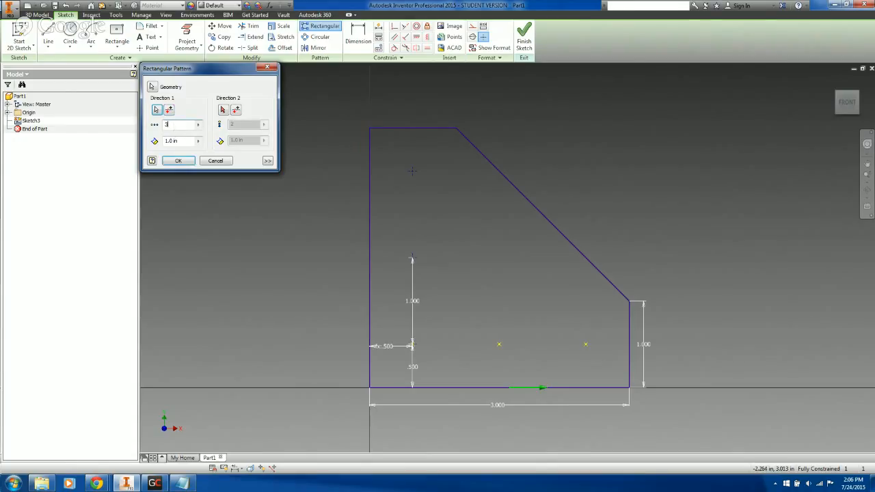
pyautogui.write('3')
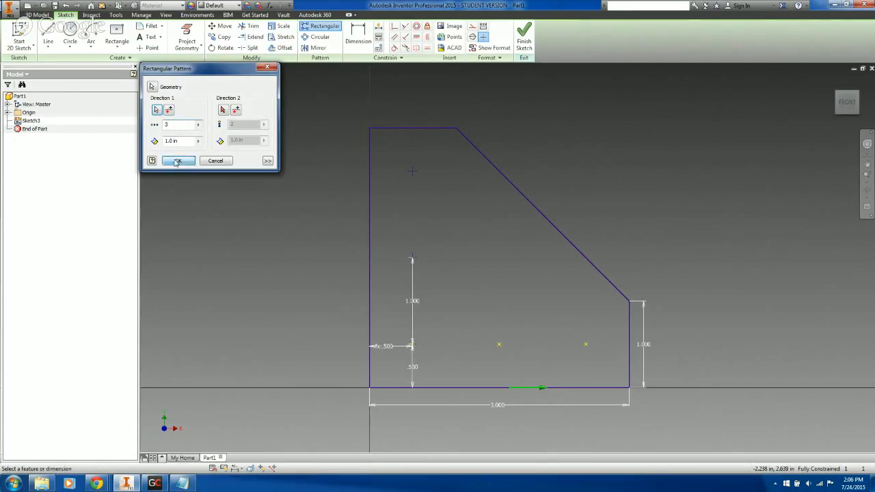
pyautogui.click(176, 161)
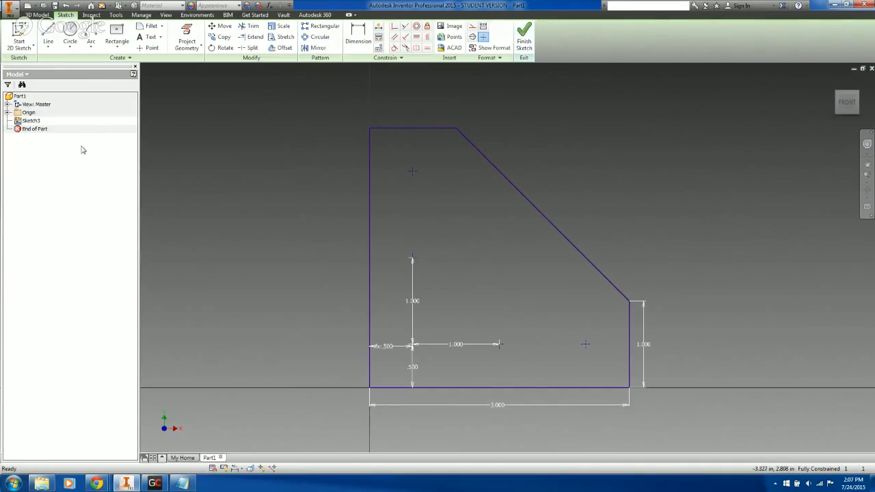
# Step: Finish the sketch, delete Sketch3, and start a new Sketch4 on the XY plane
pyautogui.click(530, 47)
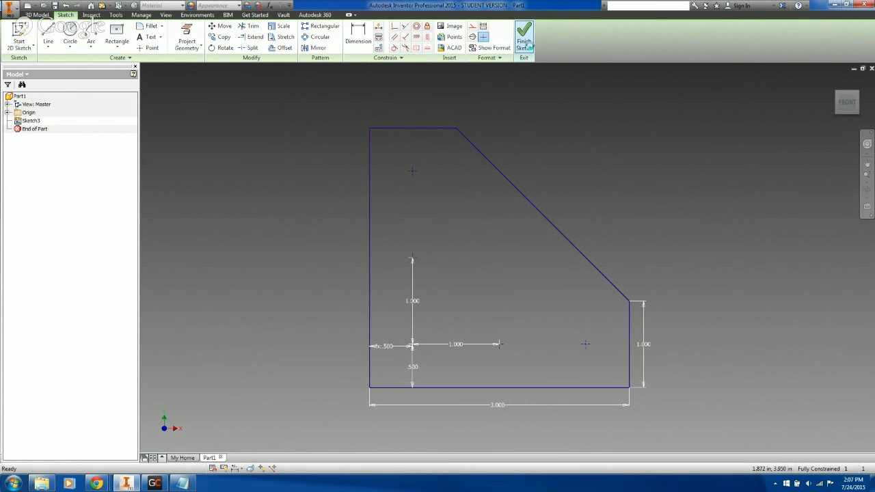
pyautogui.click(24, 121)
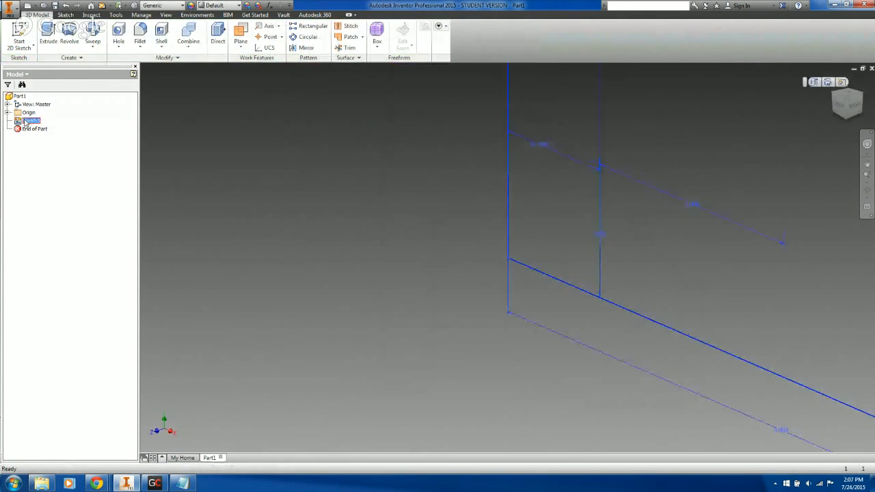
pyautogui.press('Delete')
pyautogui.click(33, 45)
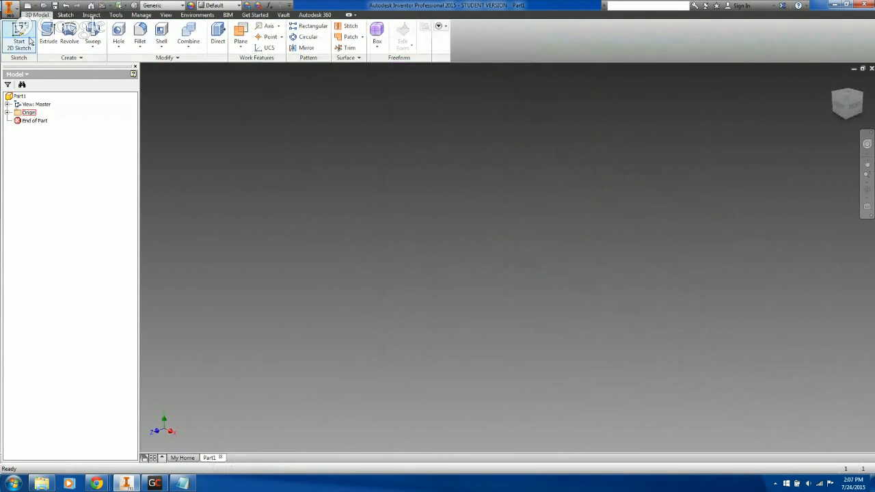
pyautogui.click(533, 183)
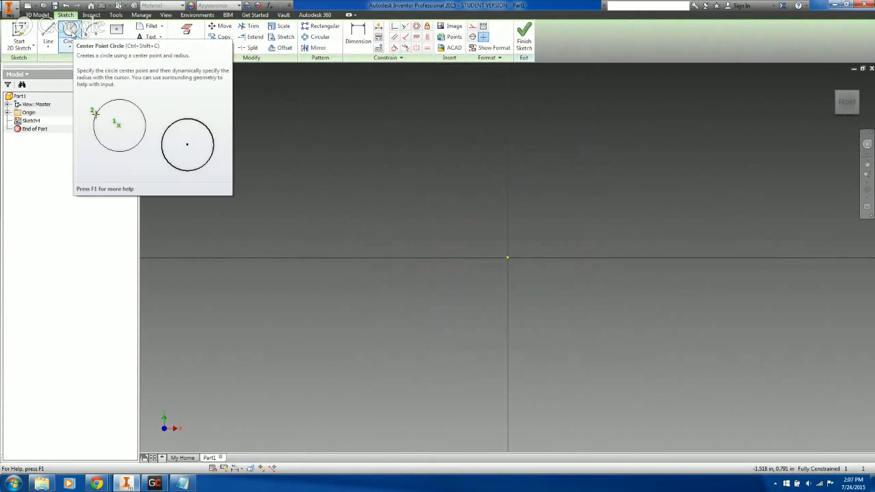
# Step: Draw concentric circles at the origin: a .325 small circle and a 2.000 diameter circle
pyautogui.click(72, 34)
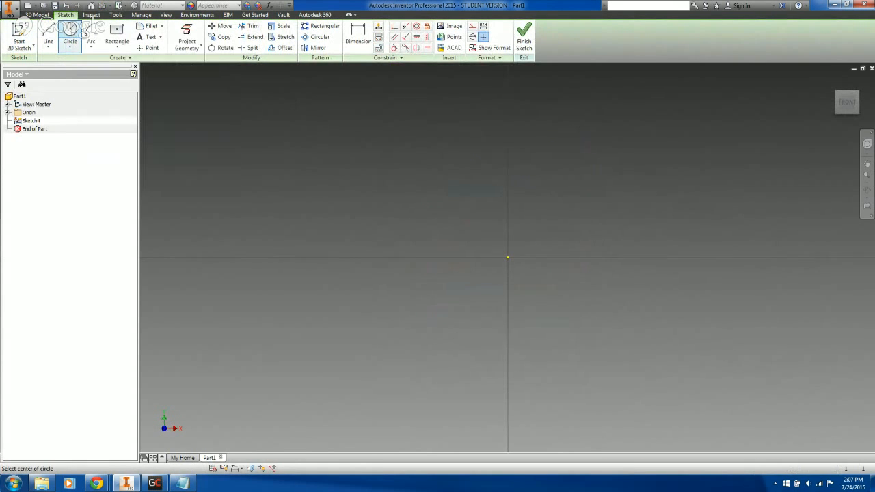
pyautogui.click(507, 259)
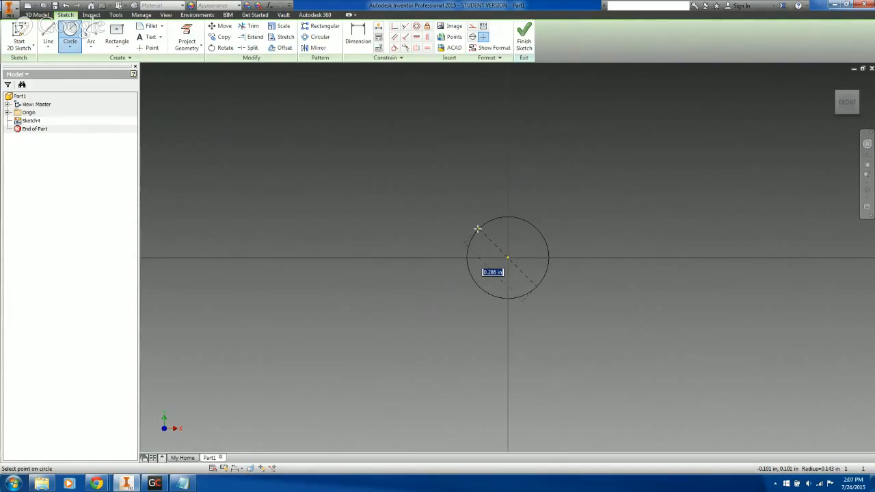
pyautogui.write('.325')
pyautogui.press('Return')
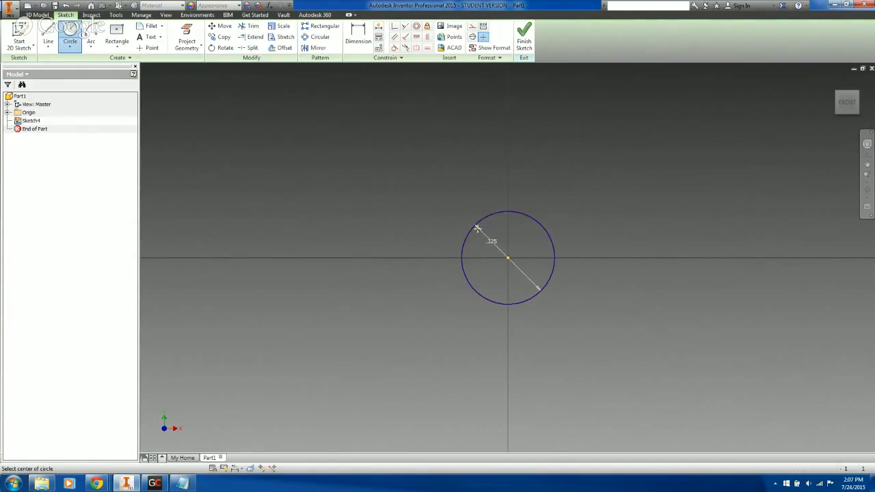
pyautogui.click(507, 258)
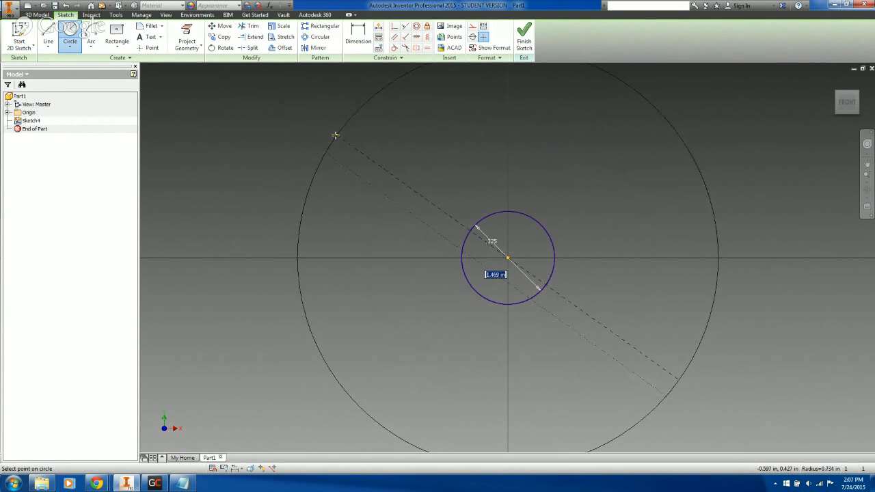
pyautogui.write('2')
pyautogui.press('Return')
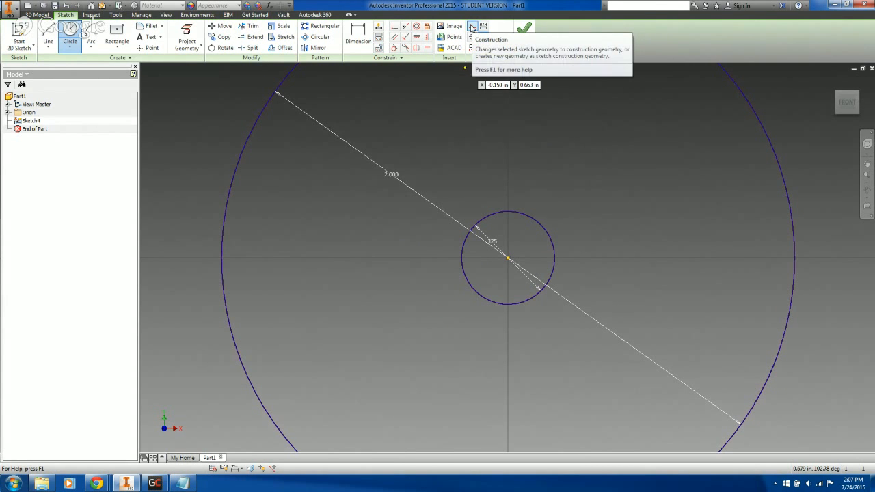
# Step: Add a dashed 1.500 construction circle at the origin and view the sketch from the front
pyautogui.click(471, 28)
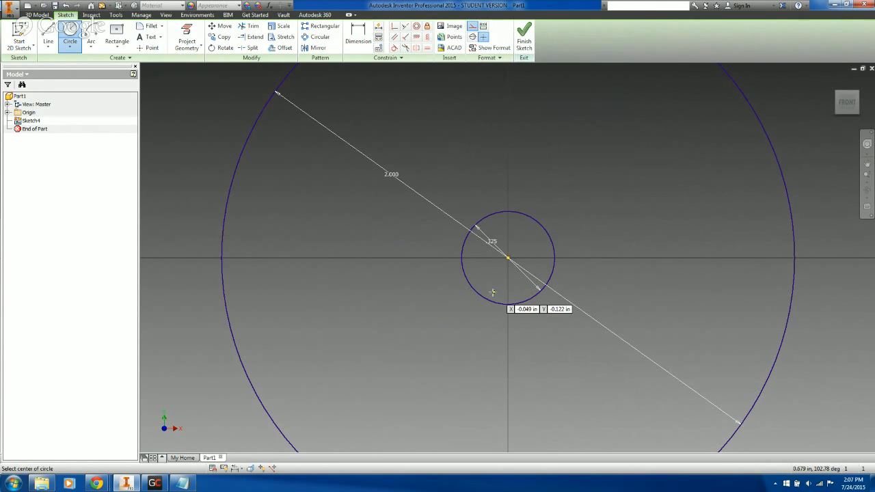
pyautogui.click(507, 258)
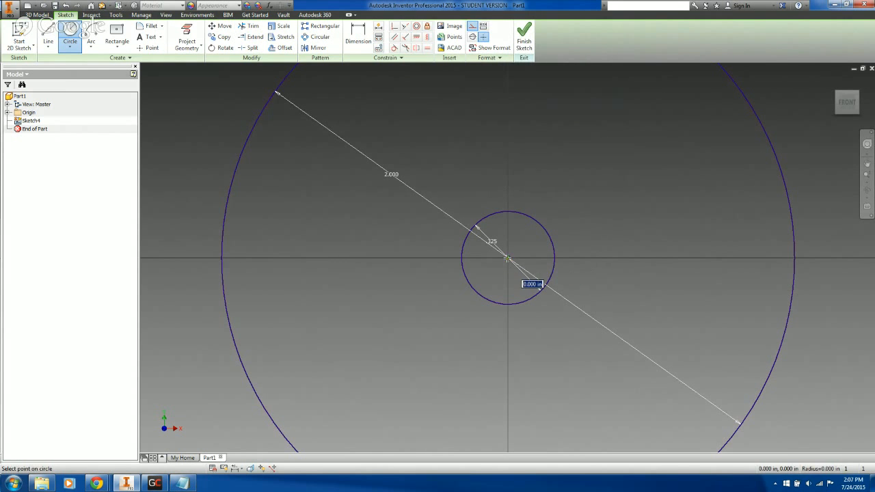
pyautogui.write('1')
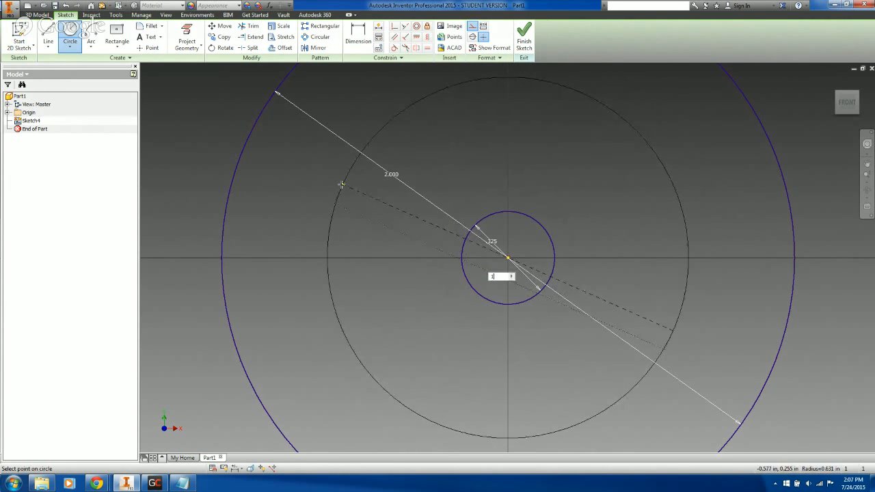
pyautogui.write('.5')
pyautogui.press('Return')
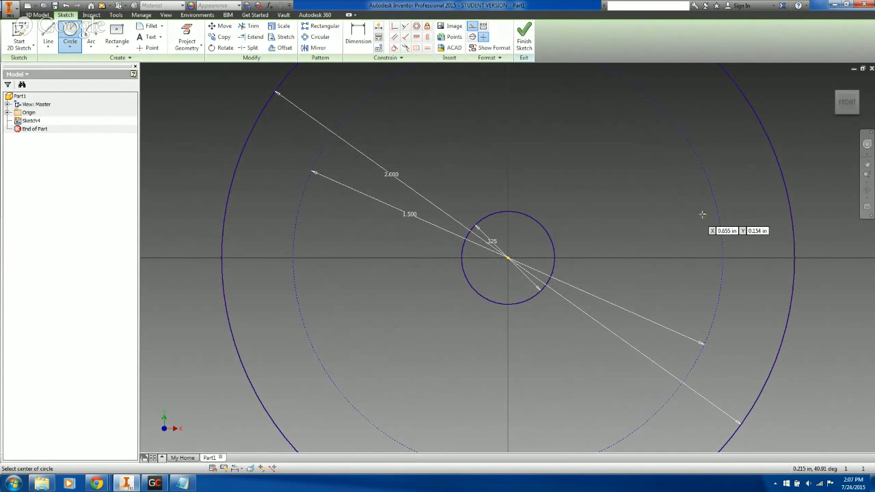
pyautogui.click(848, 104)
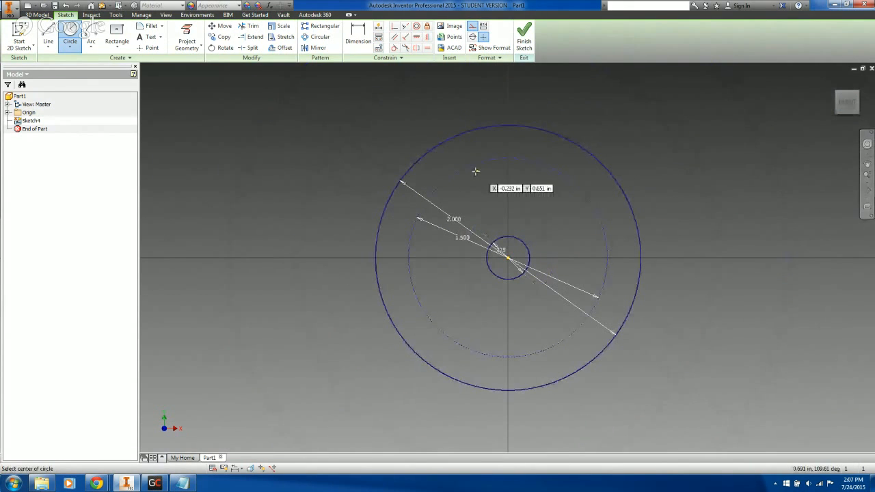
pyautogui.click(472, 26)
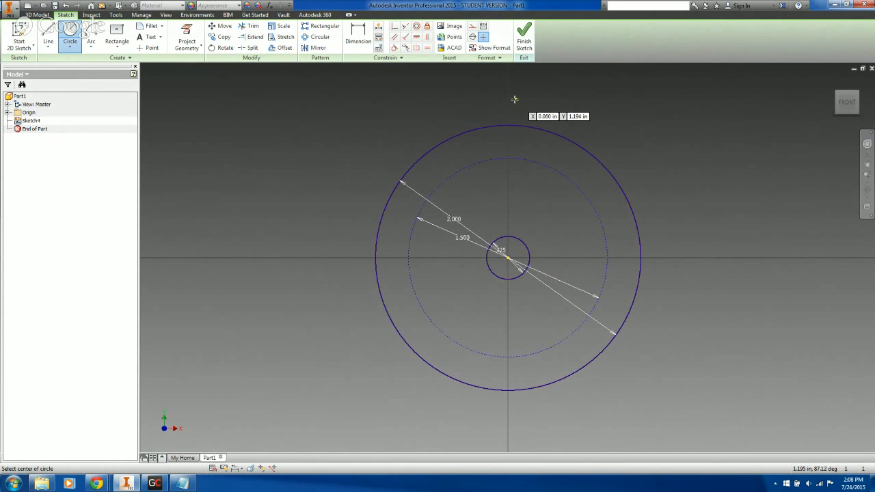
# Step: Draw a .195 diameter hole circle centred on the 1.500 bolt circle
pyautogui.click(506, 159)
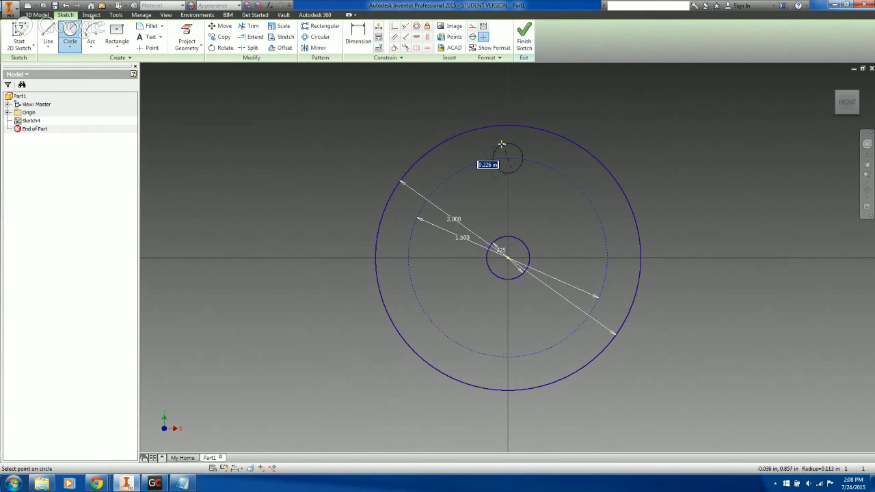
pyautogui.write('.195')
pyautogui.press('Return')
pyautogui.press('Escape')
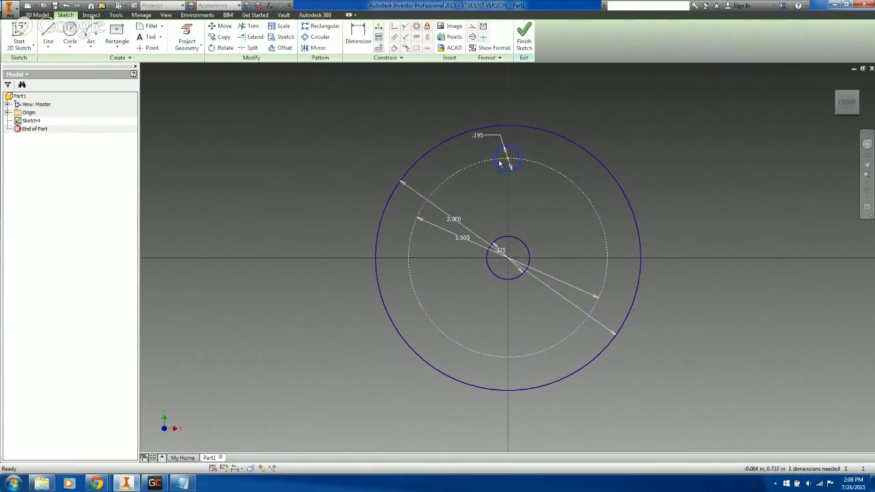
pyautogui.moveTo(501, 162); pyautogui.dragTo(536, 164)
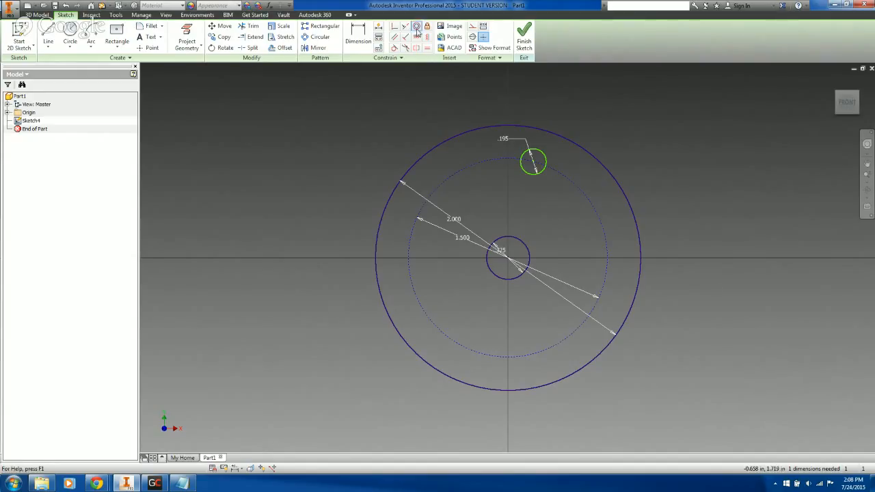
# Step: Constrain the hole's centre vertically in line with the sketch origin
pyautogui.click(427, 37)
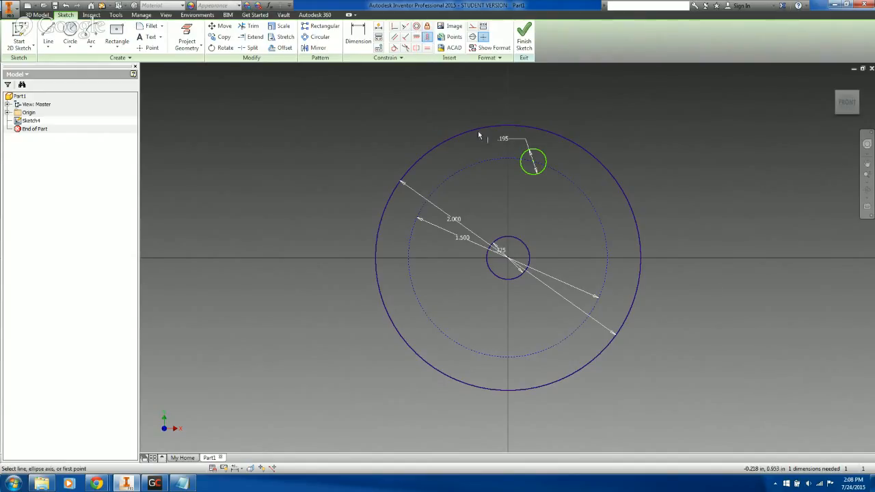
pyautogui.click(534, 166)
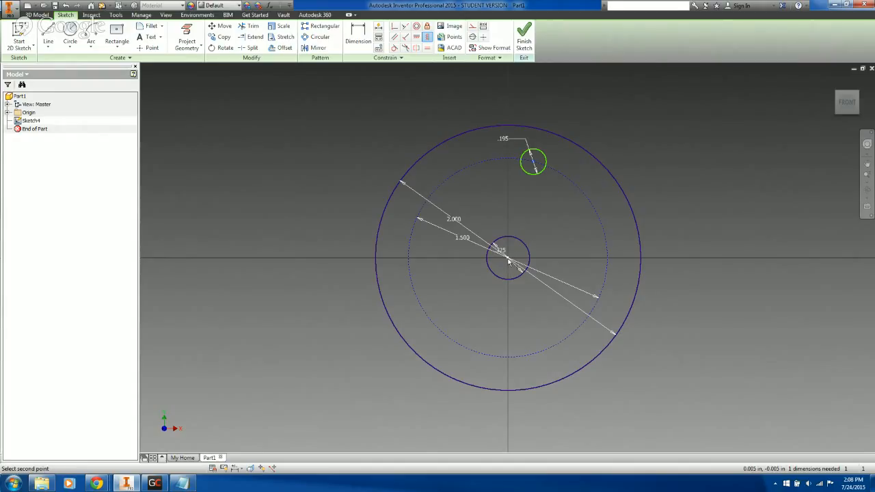
pyautogui.click(508, 261)
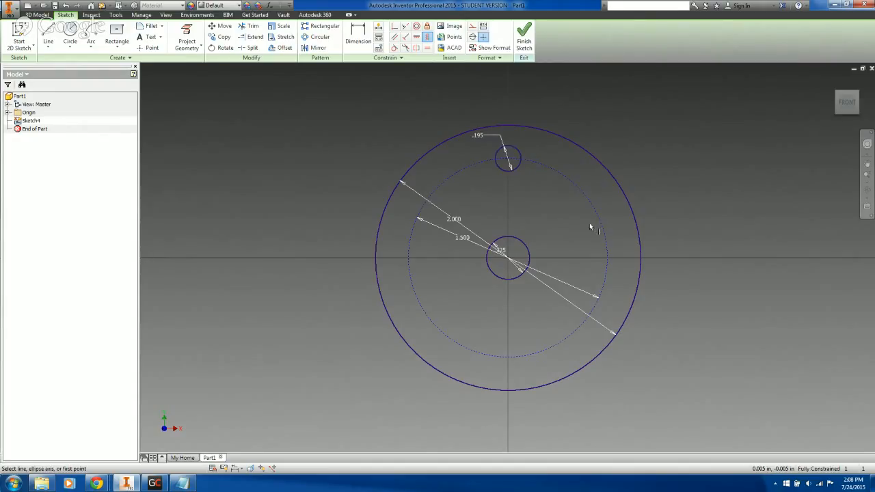
pyautogui.press('Escape')
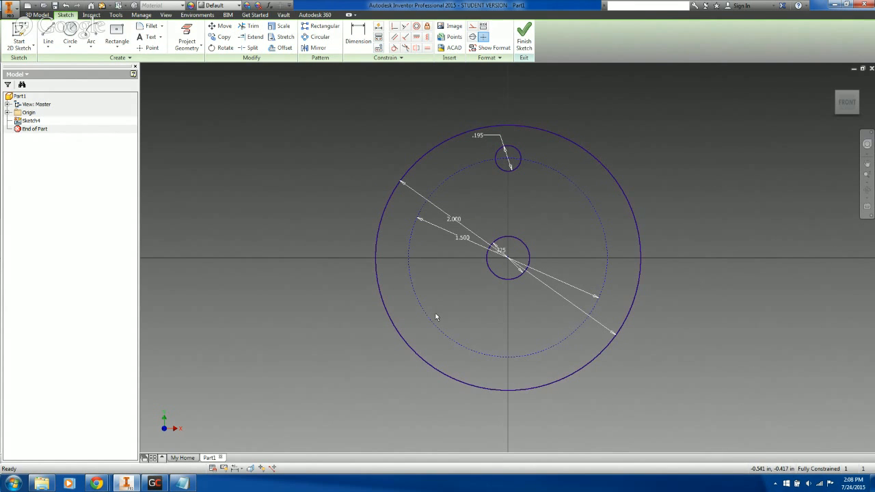
# Step: Set up a circular pattern of the .195 hole about the sketch centre with 6 copies
pyautogui.click(312, 38)
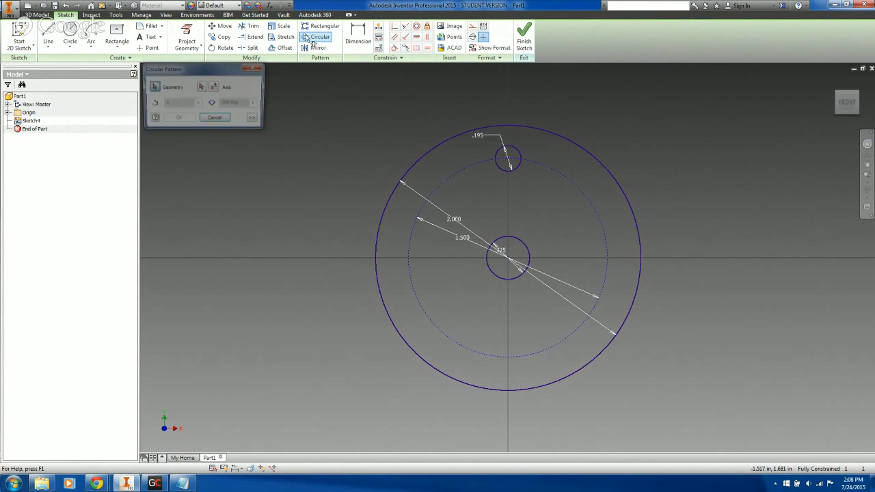
pyautogui.click(504, 156)
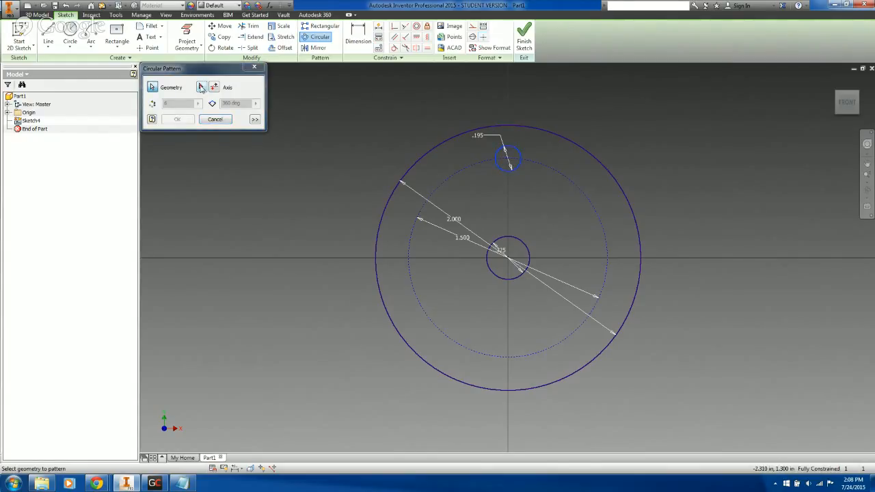
pyautogui.click(201, 87)
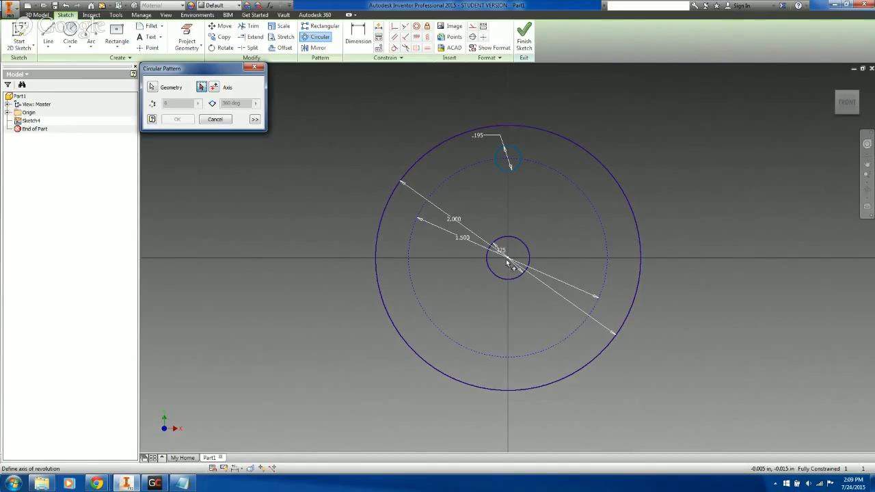
pyautogui.click(464, 170)
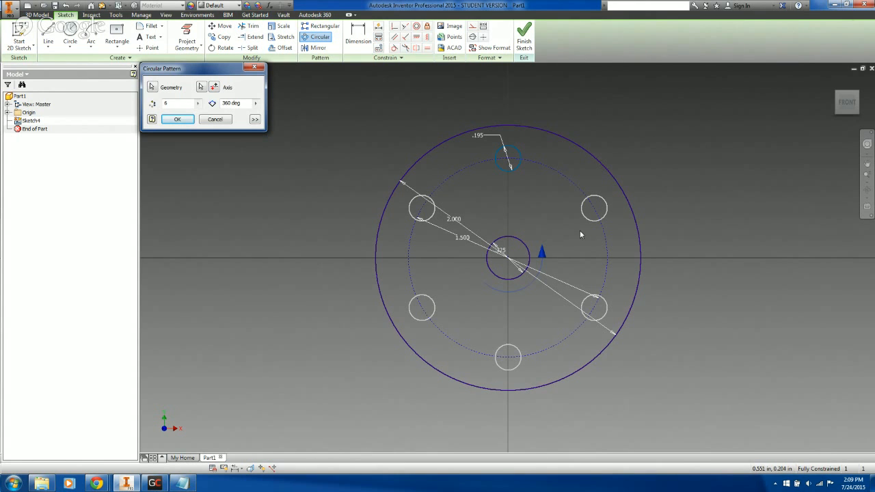
pyautogui.click(167, 102)
pyautogui.press('BackSpace')
pyautogui.write('8')
pyautogui.press('BackSpace')
pyautogui.write('12')
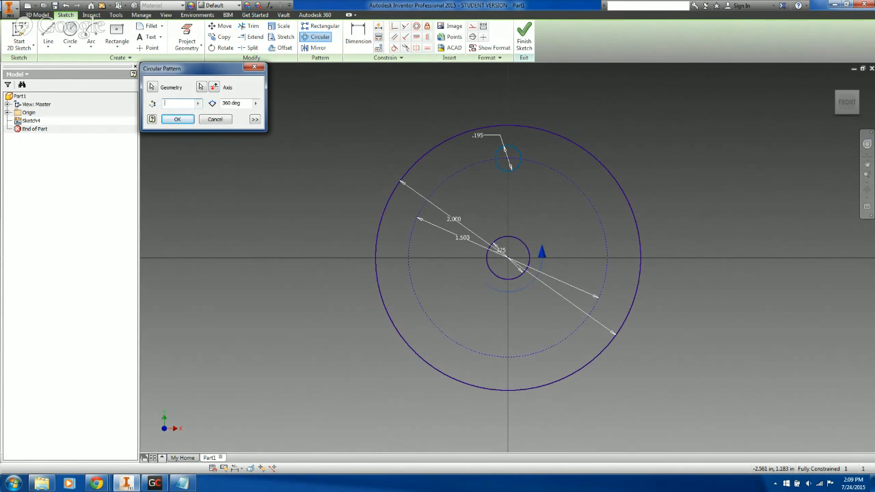
pyautogui.press('BackSpace')
pyautogui.press('BackSpace')
pyautogui.write('6')
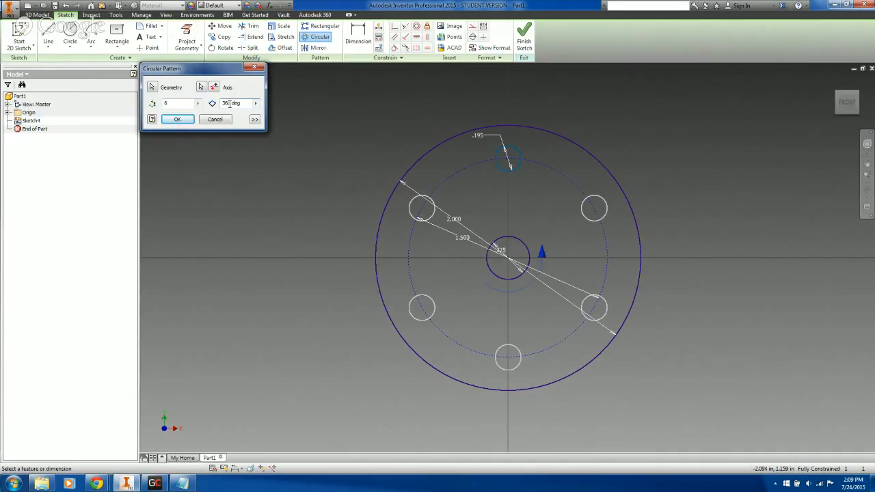
# Step: Set the pattern angle to 360 deg, create the six holes, and finish the sketch
pyautogui.press('BackSpace')
pyautogui.press('BackSpace')
pyautogui.press('BackSpace')
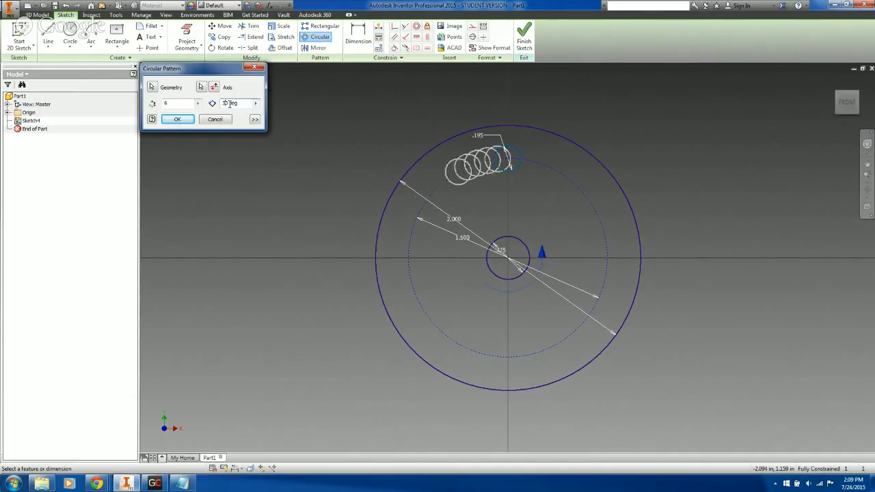
pyautogui.write('180')
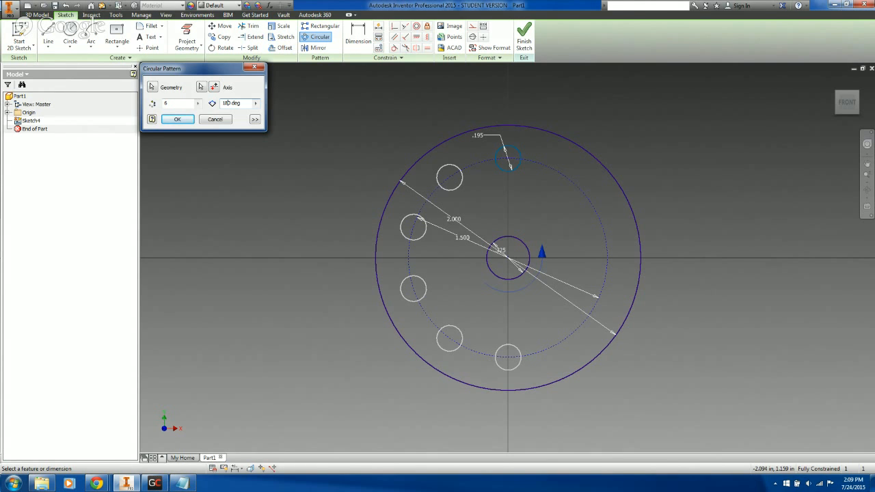
pyautogui.press('BackSpace')
pyautogui.press('BackSpace')
pyautogui.press('BackSpace')
pyautogui.write('360')
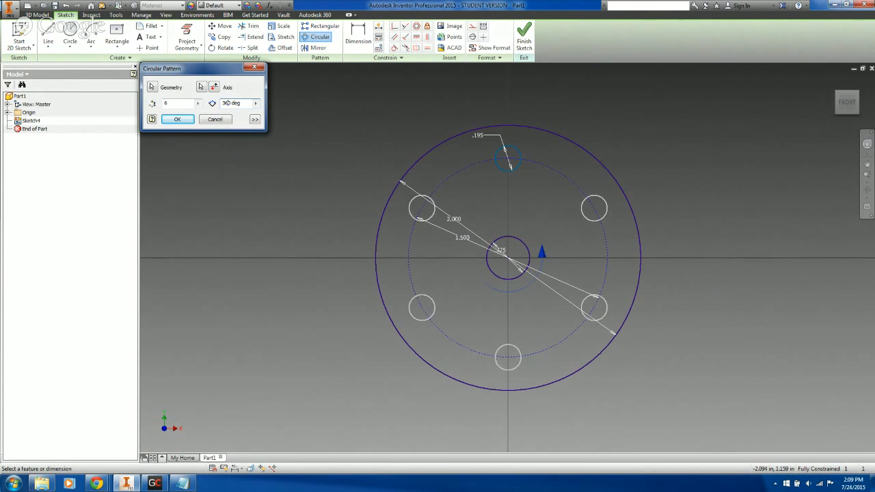
pyautogui.click(177, 119)
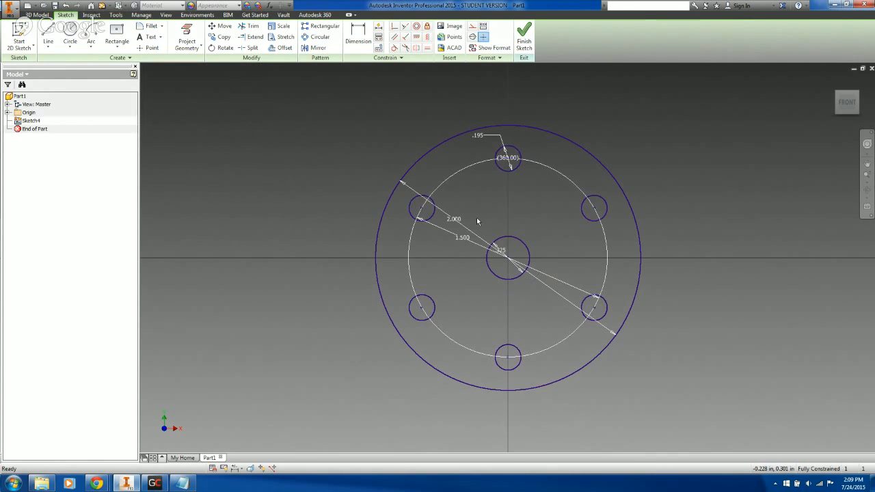
pyautogui.click(523, 37)
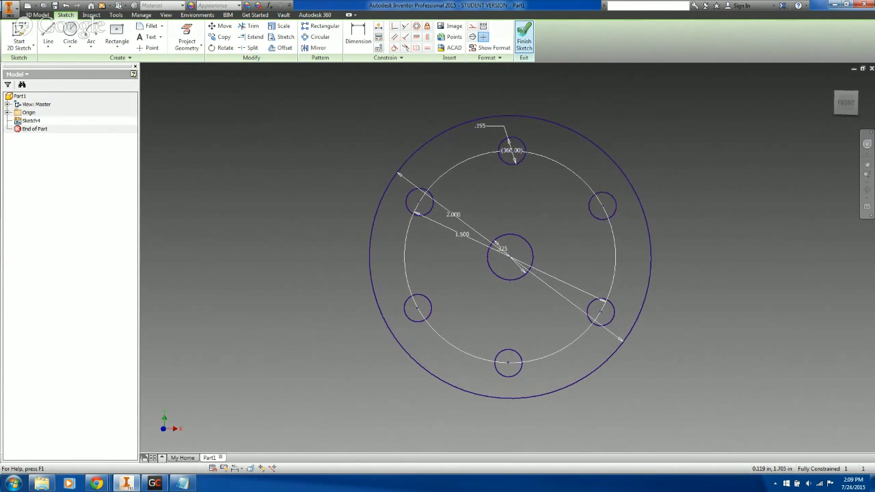
# Step: Extrude the flange profile as a test, then undo the extrusion
pyautogui.click(51, 40)
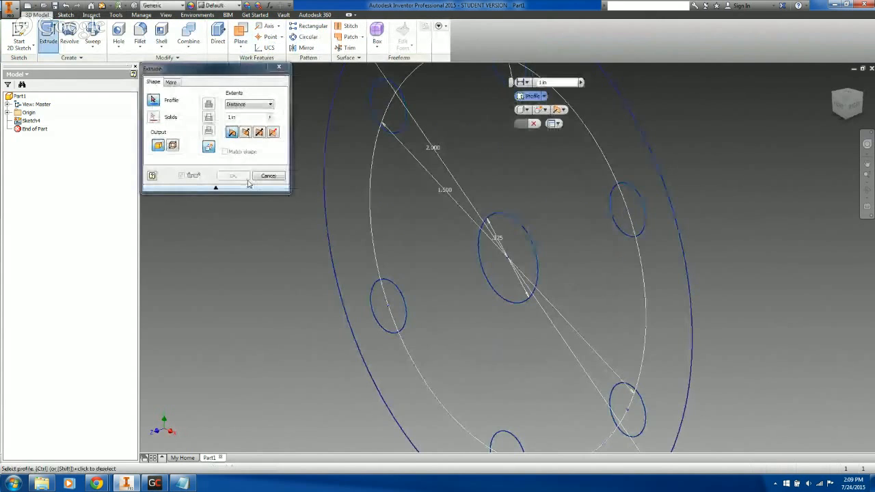
pyautogui.click(393, 212)
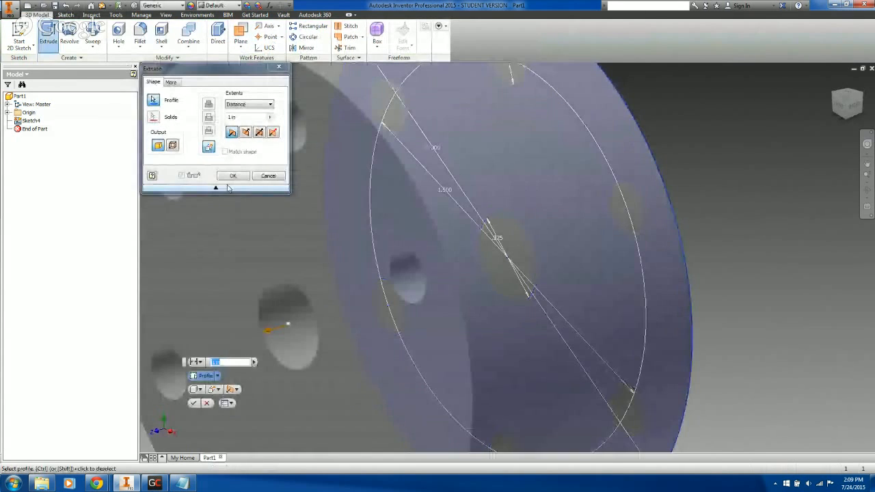
pyautogui.click(232, 176)
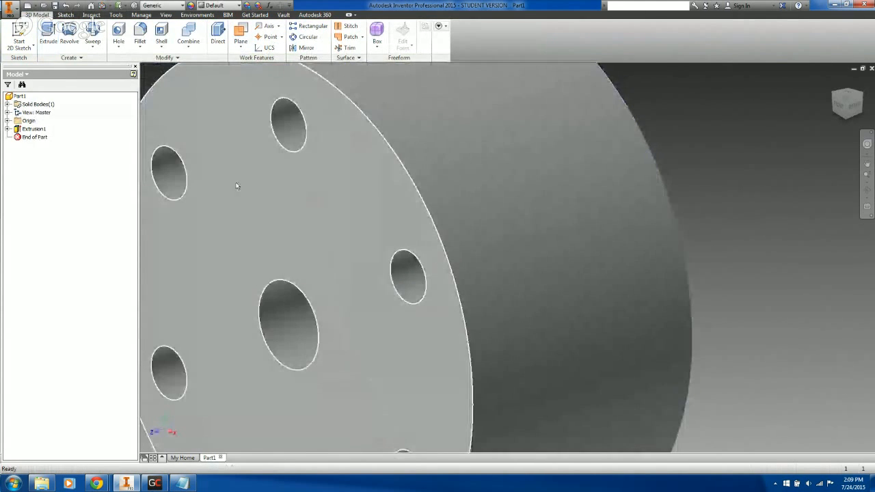
pyautogui.hotkey('ctrl', 'z')
# Step: Delete Sketch4 and start a new Sketch5 on the XY plane
pyautogui.click(32, 121)
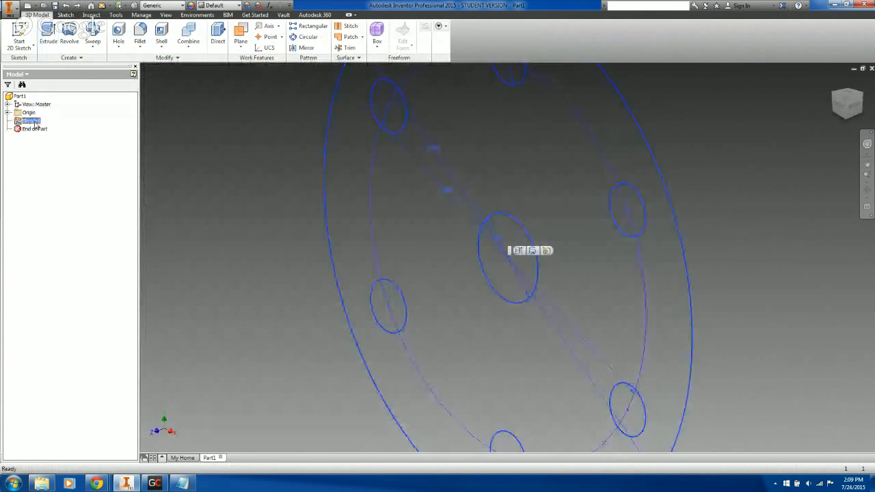
pyautogui.press('Delete')
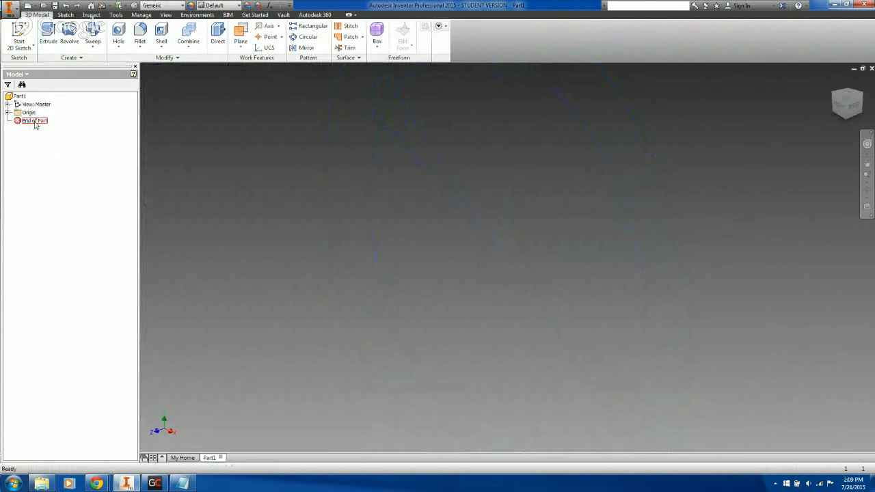
pyautogui.click(19, 35)
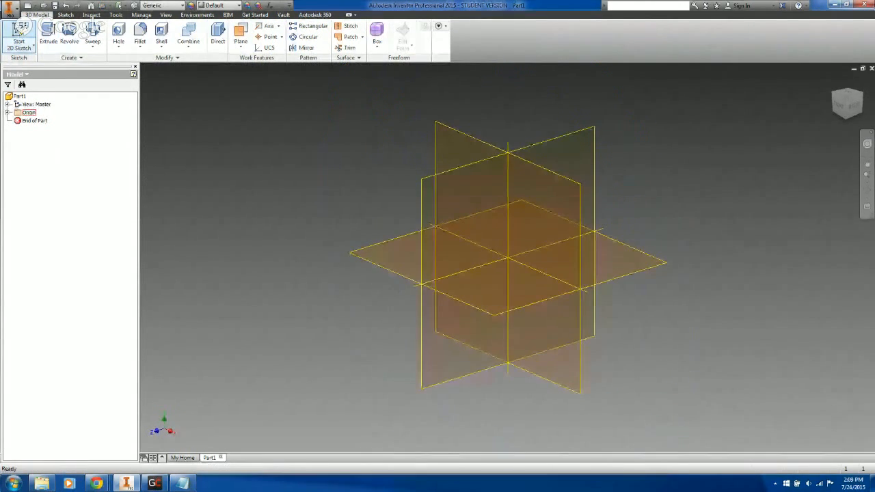
pyautogui.click(471, 142)
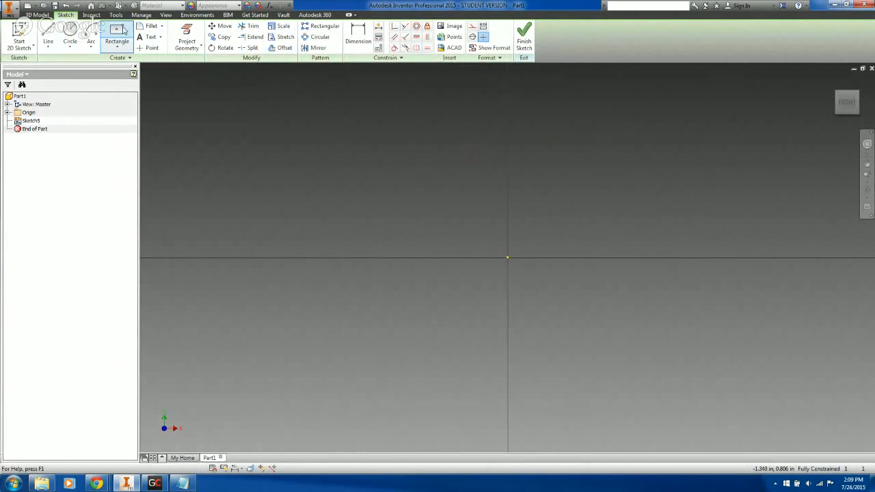
# Step: Draw three two-point rectangles: a left one, a large outer one, and a right one
pyautogui.click(123, 41)
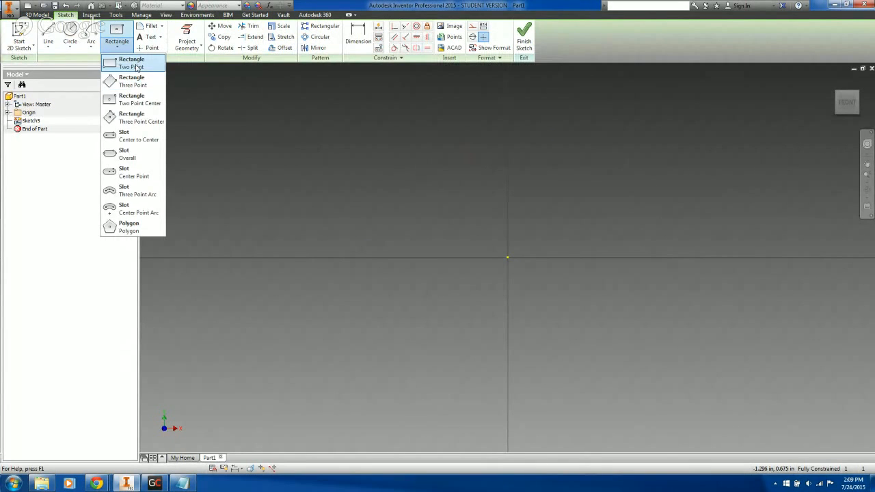
pyautogui.click(130, 63)
pyautogui.click(328, 155)
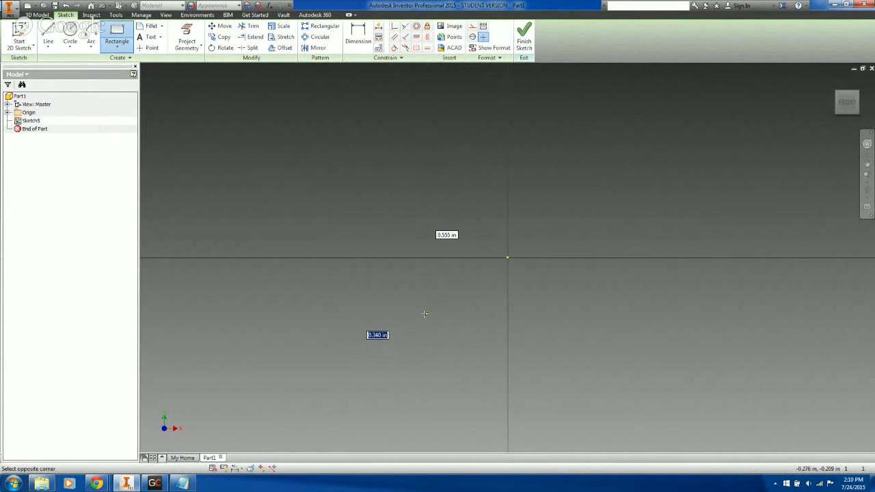
pyautogui.click(426, 314)
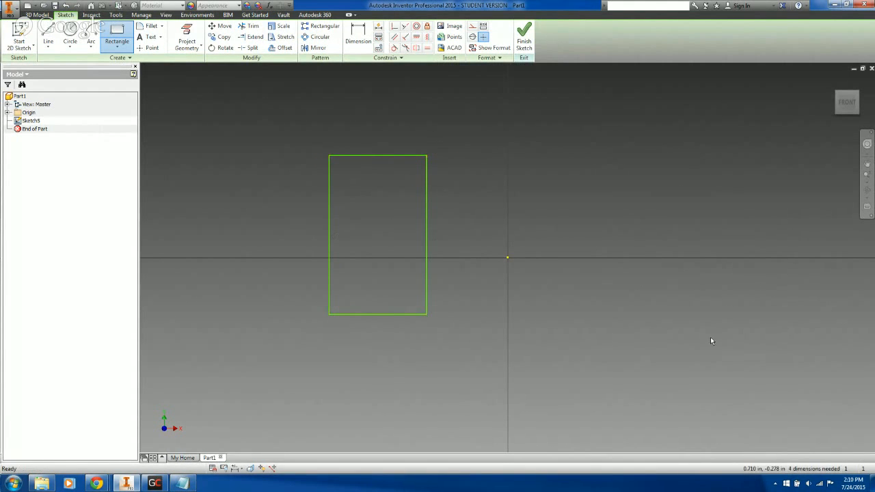
pyautogui.click(252, 118)
pyautogui.click(832, 383)
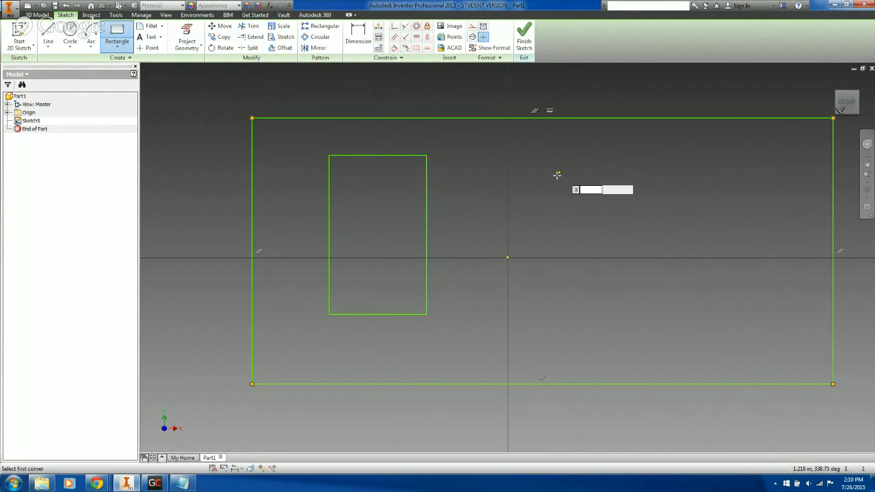
pyautogui.click(627, 151)
pyautogui.click(758, 341)
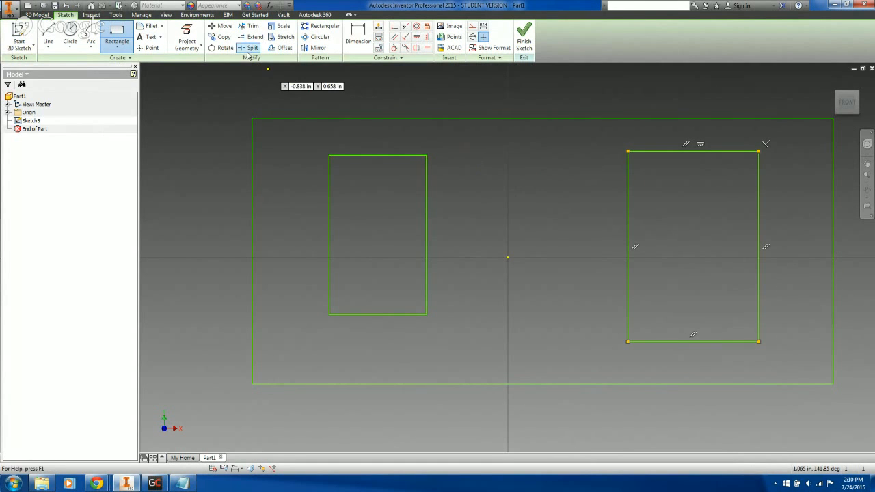
# Step: Draw a vertical line from the origin up to the outer rectangle's top edge
pyautogui.click(48, 37)
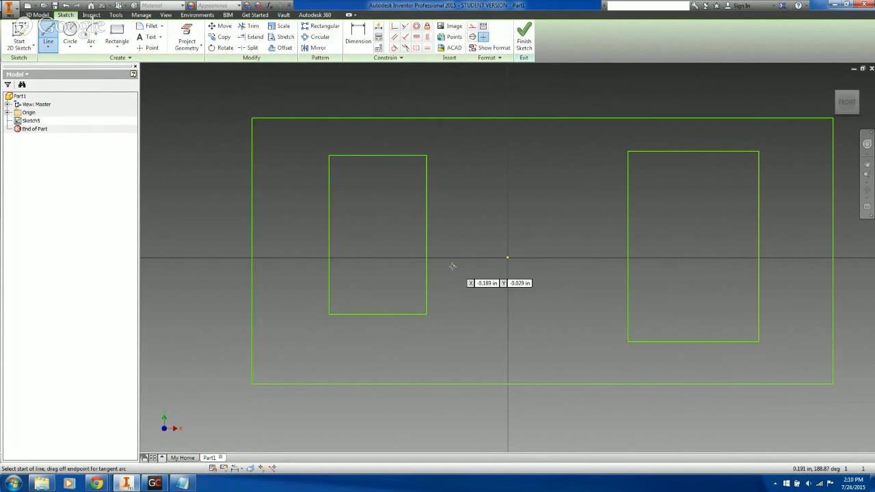
pyautogui.click(507, 257)
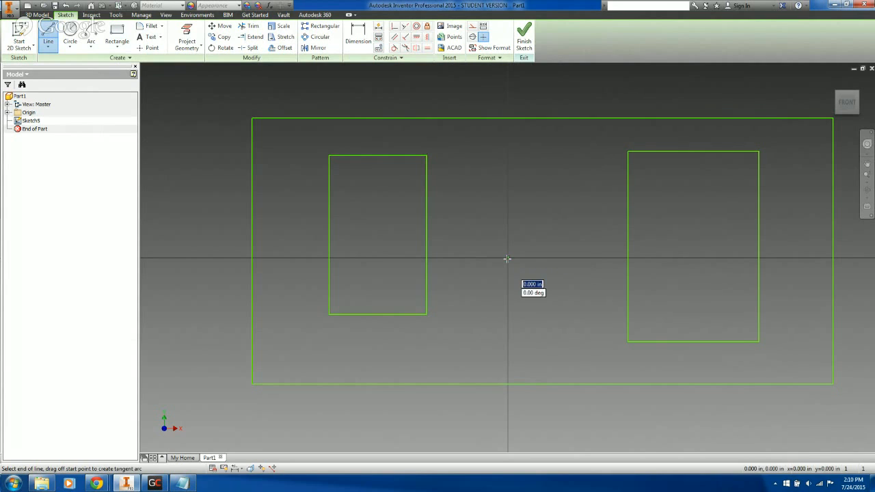
pyautogui.click(508, 119)
pyautogui.press('Escape')
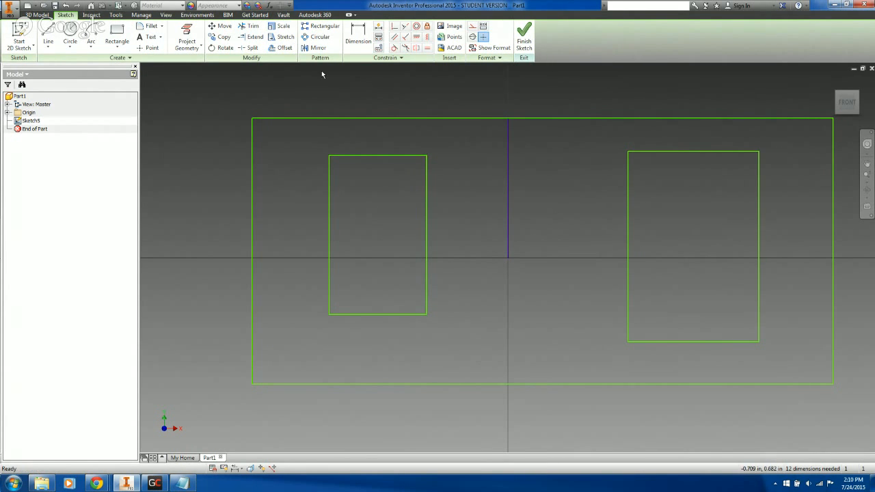
# Step: Mirror the left rectangle's edges across the vertical centre line to create a right-side copy
pyautogui.click(317, 47)
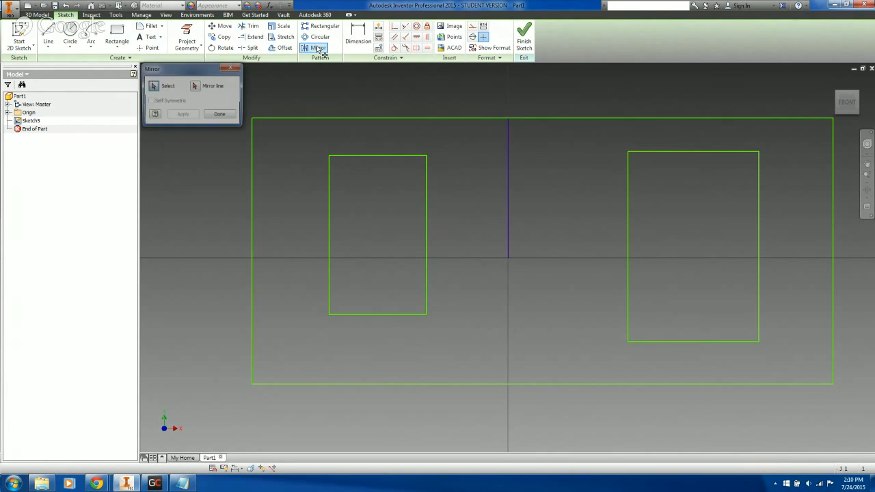
pyautogui.click(372, 156)
pyautogui.click(329, 185)
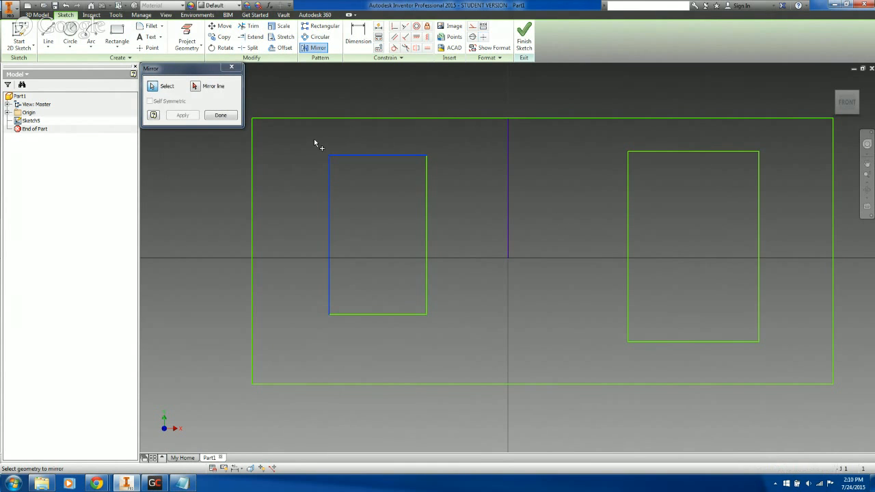
pyautogui.moveTo(314, 139); pyautogui.dragTo(441, 342)
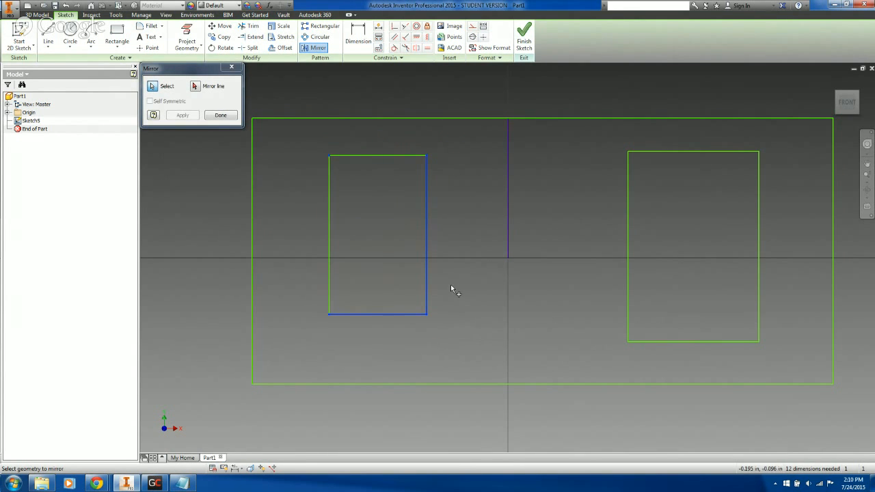
pyautogui.click(348, 156)
pyautogui.click(329, 189)
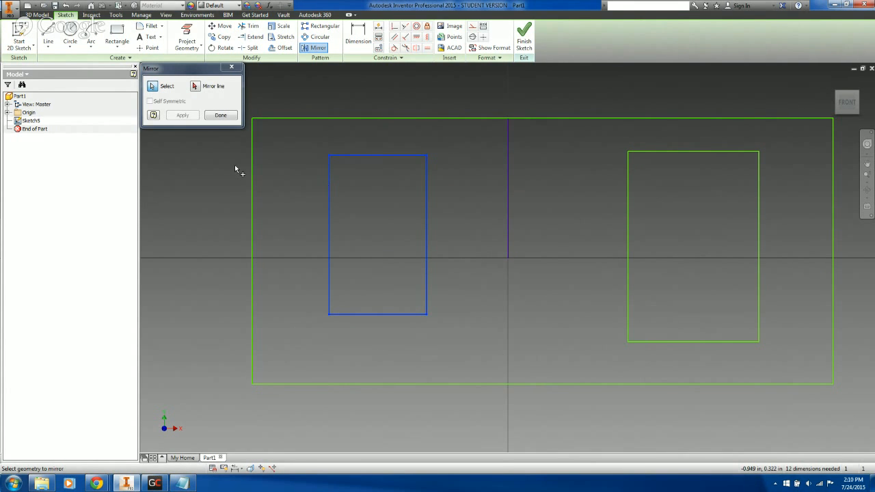
pyautogui.click(196, 86)
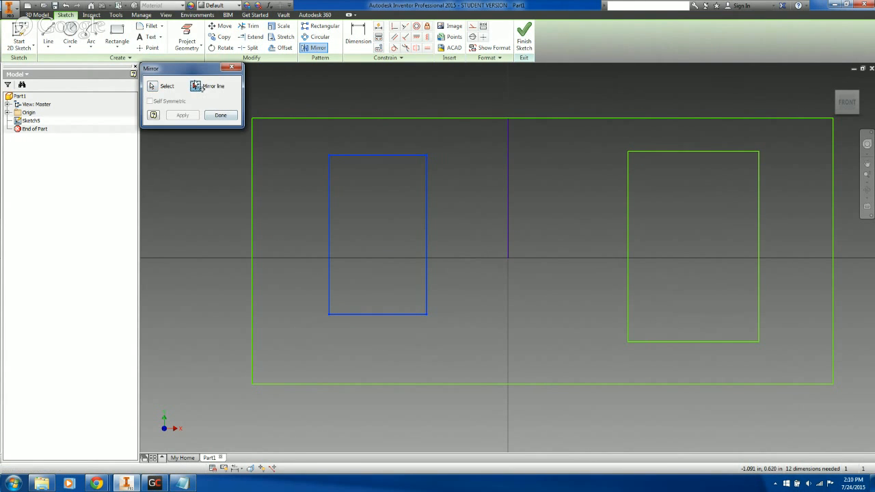
pyautogui.click(507, 222)
pyautogui.click(182, 115)
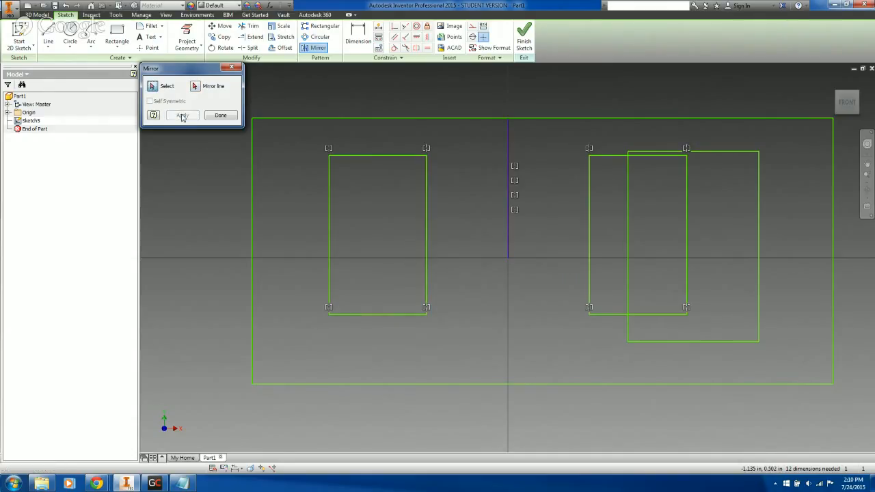
pyautogui.press('Escape')
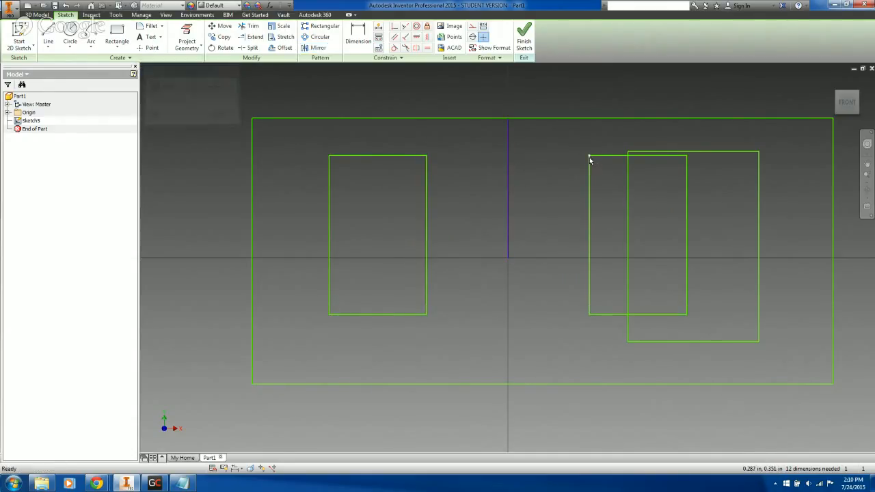
# Step: Undo the mirrored copy and make the rectangles' inner edges symmetric about the vertical line
pyautogui.moveTo(426, 194); pyautogui.dragTo(441, 208)
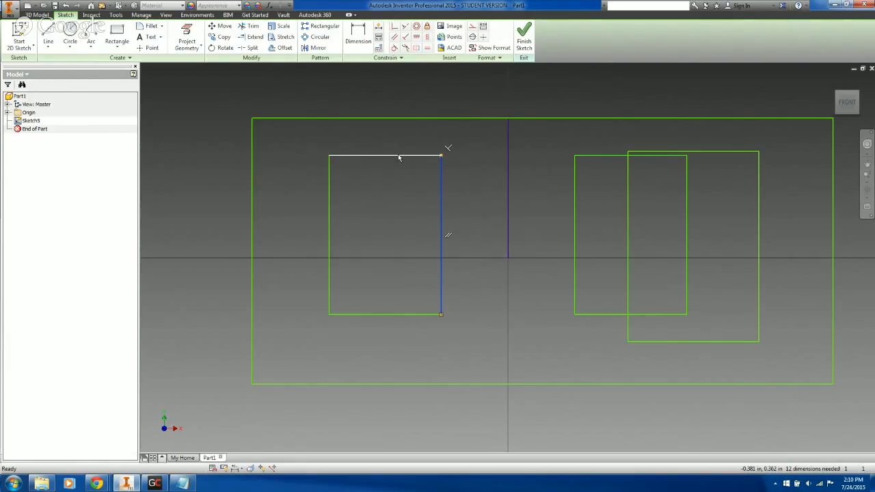
pyautogui.hotkey('ctrl', 'z')
pyautogui.hotkey('ctrl', 'z')
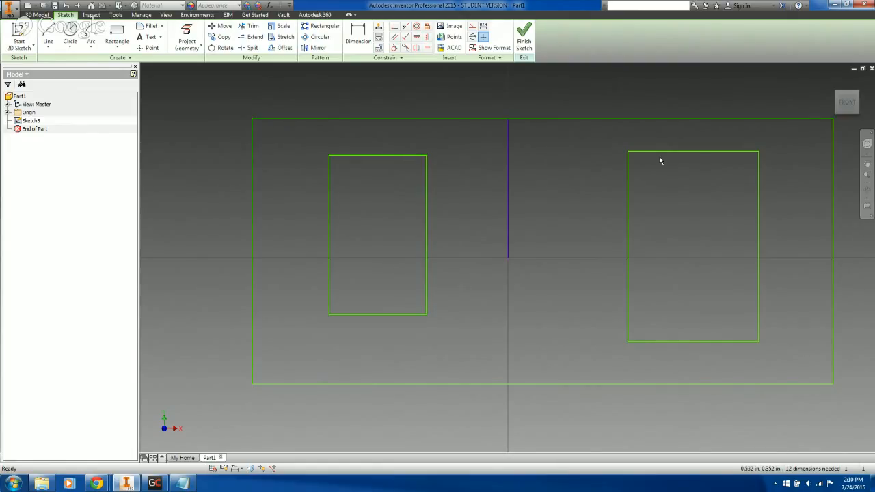
pyautogui.click(414, 48)
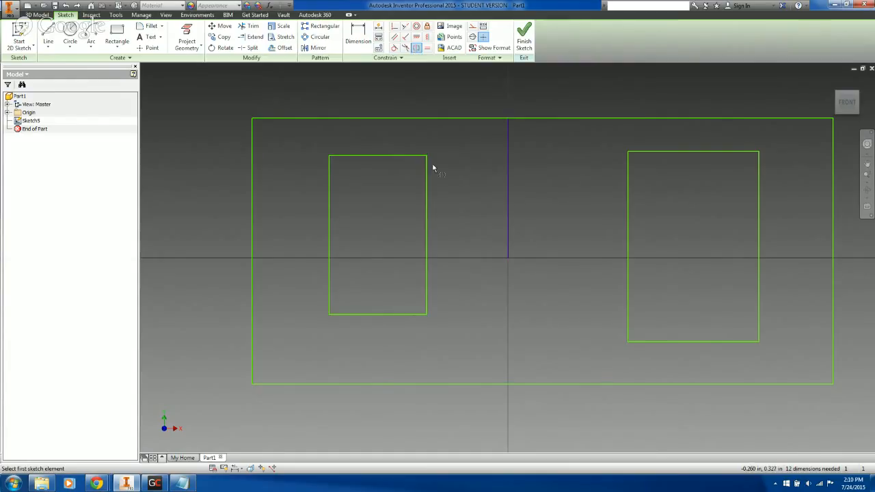
pyautogui.click(426, 228)
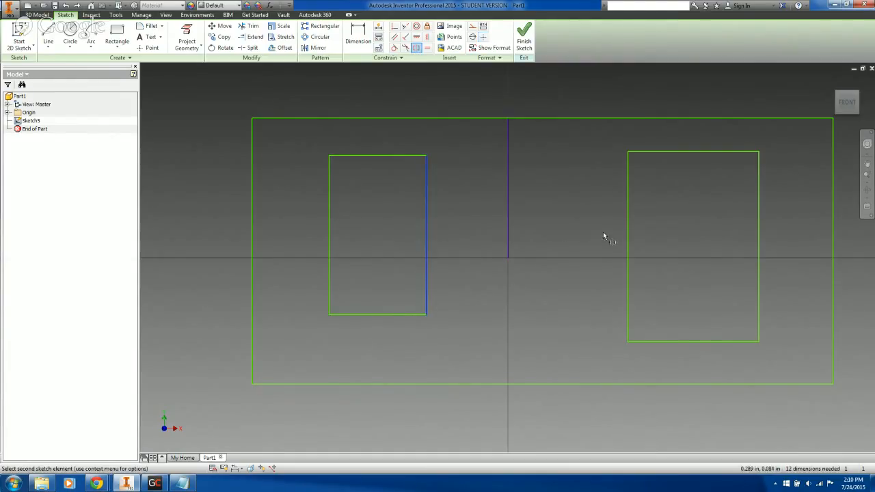
pyautogui.click(627, 239)
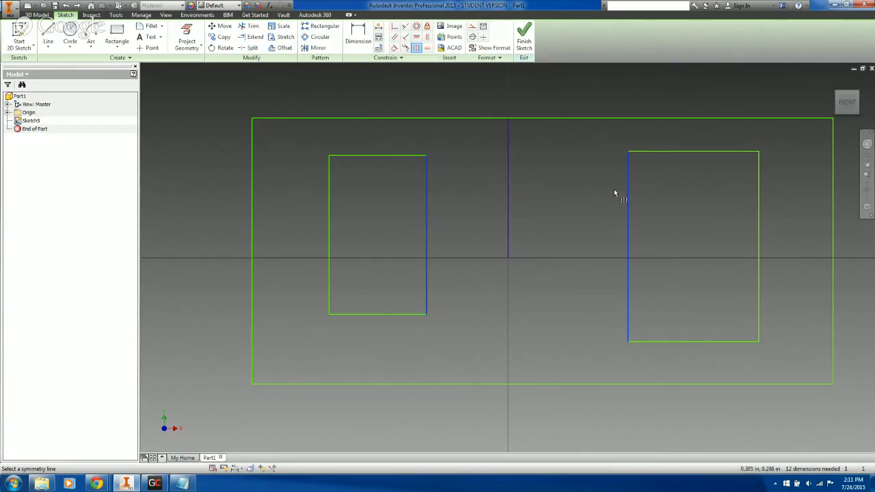
pyautogui.click(507, 180)
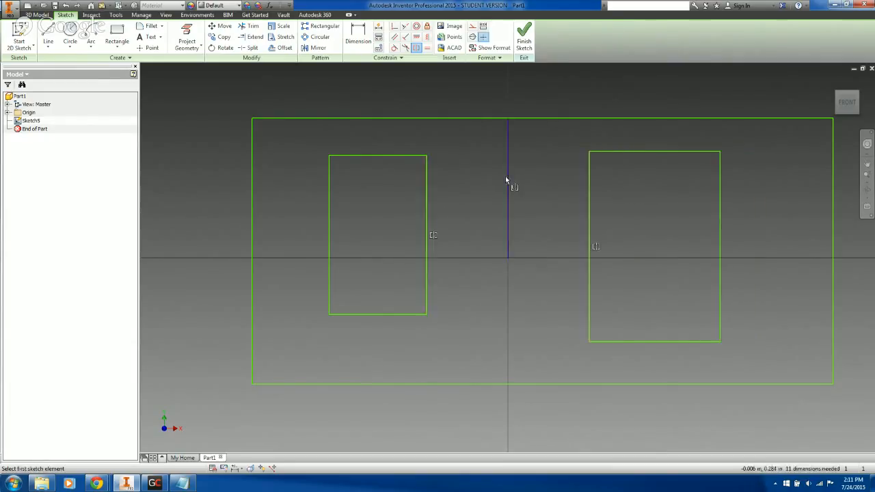
# Step: Make the left rectangle's left edge symmetric with the right rectangle's right edge
pyautogui.click(329, 212)
pyautogui.click(719, 250)
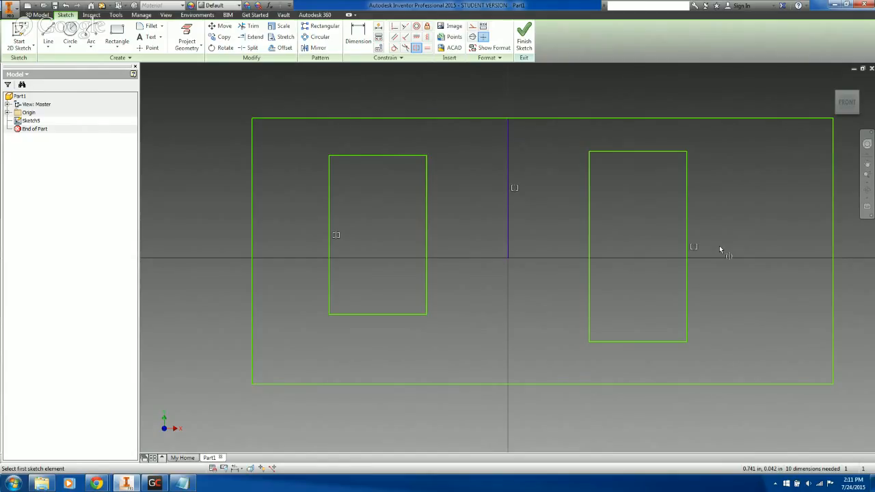
pyautogui.click(416, 49)
# Step: Reshape the left rectangle by dragging its right, left and top edges
pyautogui.press('Escape')
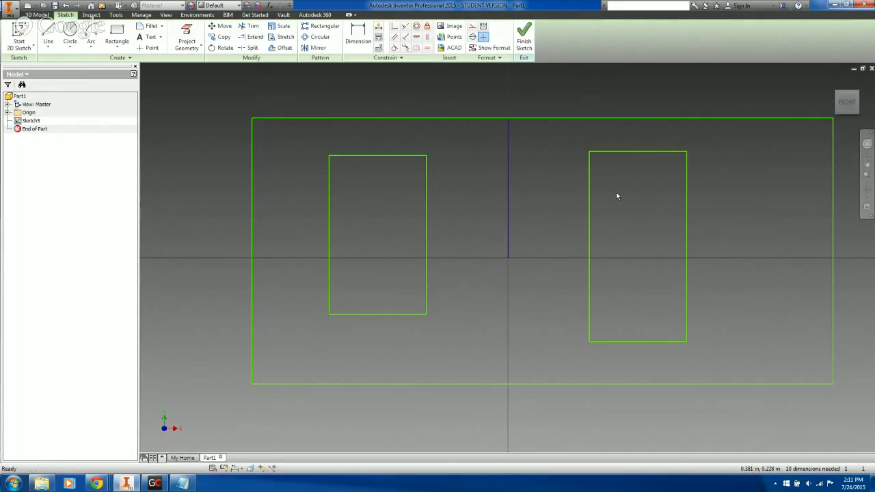
pyautogui.moveTo(427, 205); pyautogui.dragTo(439, 218)
pyautogui.moveTo(330, 224)
pyautogui.mouseDown()
pyautogui.moveTo(353, 226)
pyautogui.moveTo(345, 226)
pyautogui.mouseUp()
pyautogui.moveTo(387, 156); pyautogui.dragTo(401, 144)
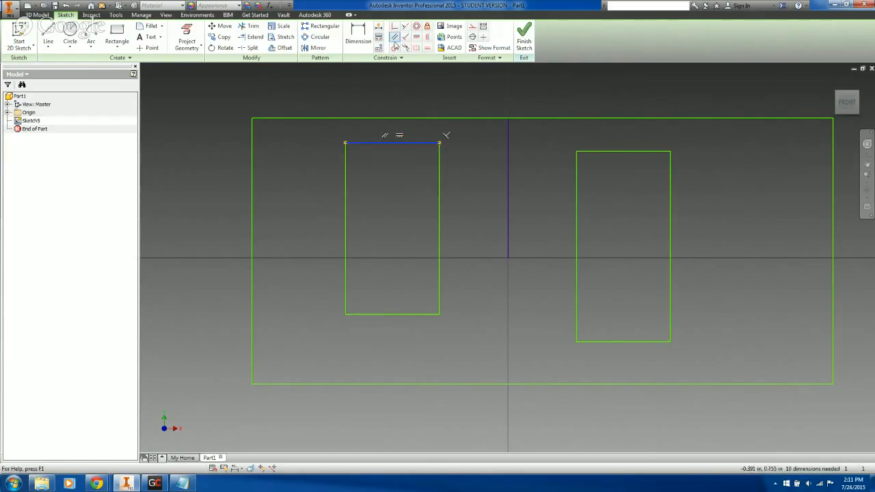
# Step: Make the two rectangles' top edges collinear
pyautogui.click(405, 26)
pyautogui.click(398, 143)
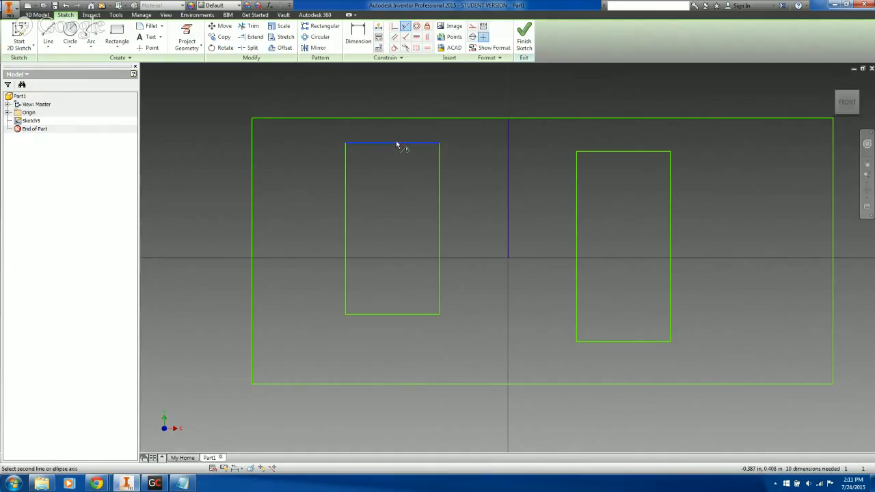
pyautogui.click(594, 152)
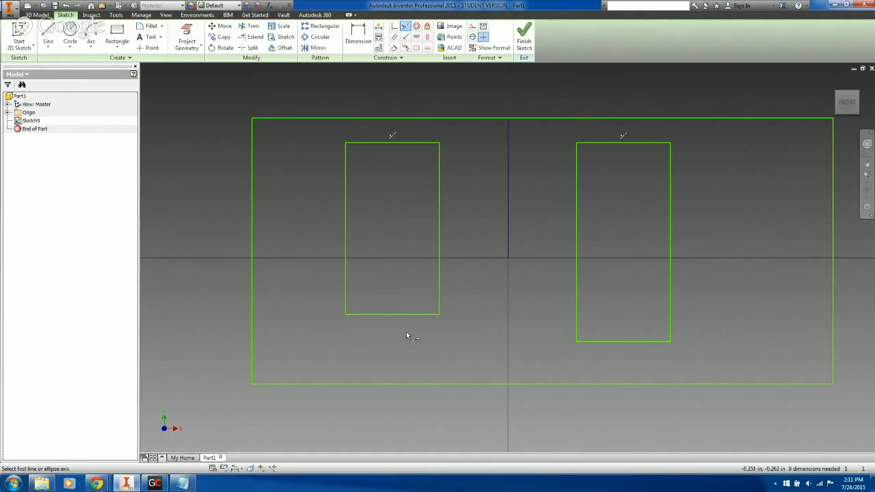
pyautogui.press('Escape')
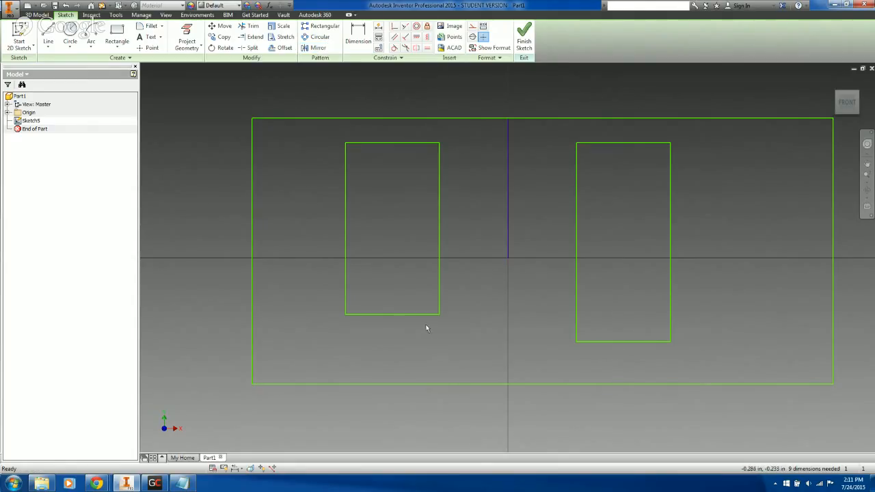
# Step: Window-select all the rectangle geometry and delete it, leaving only the origin
pyautogui.moveTo(420, 315); pyautogui.dragTo(415, 274)
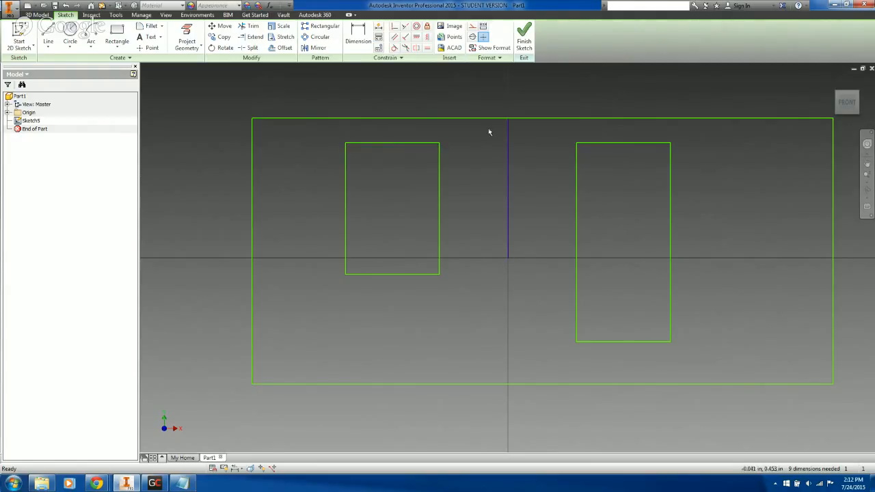
pyautogui.moveTo(237, 106)
pyautogui.mouseDown()
pyautogui.moveTo(714, 335)
pyautogui.moveTo(845, 409)
pyautogui.mouseUp()
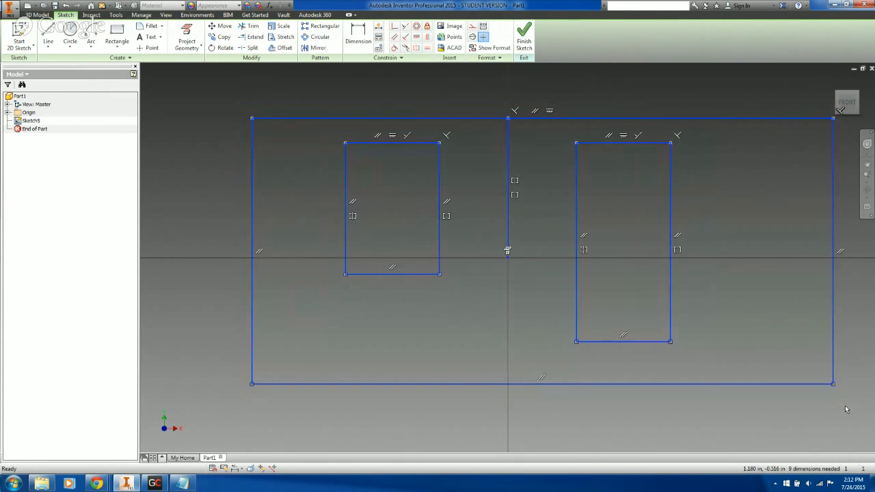
pyautogui.press('Delete')
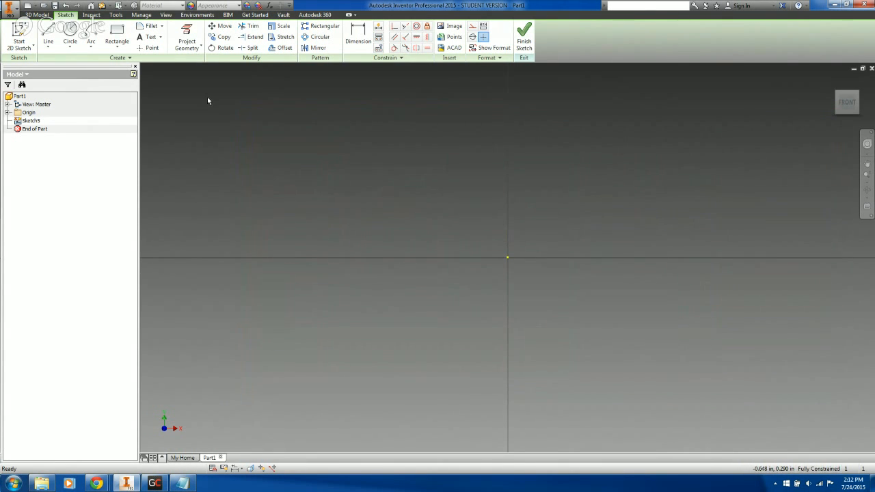
# Step: Draw a center-point rectangle at the origin, 3/4 (0.750) wide by 5.000 tall, and zoom to fit
pyautogui.click(117, 45)
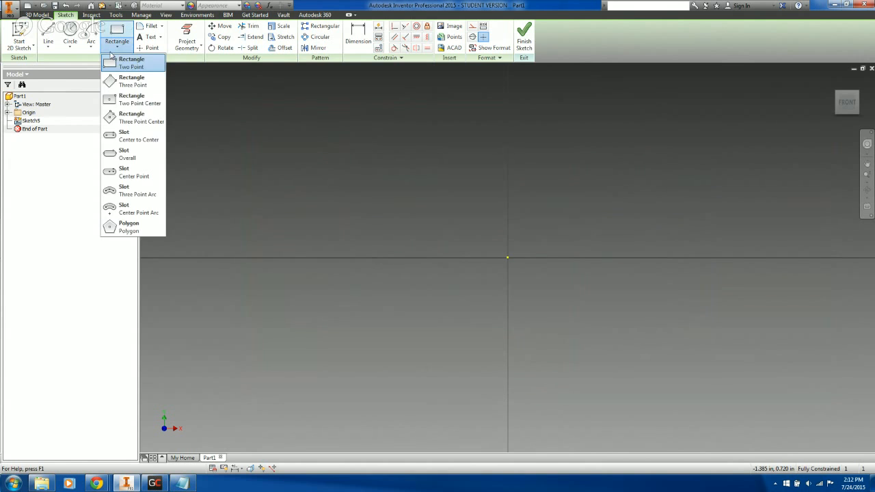
pyautogui.click(134, 101)
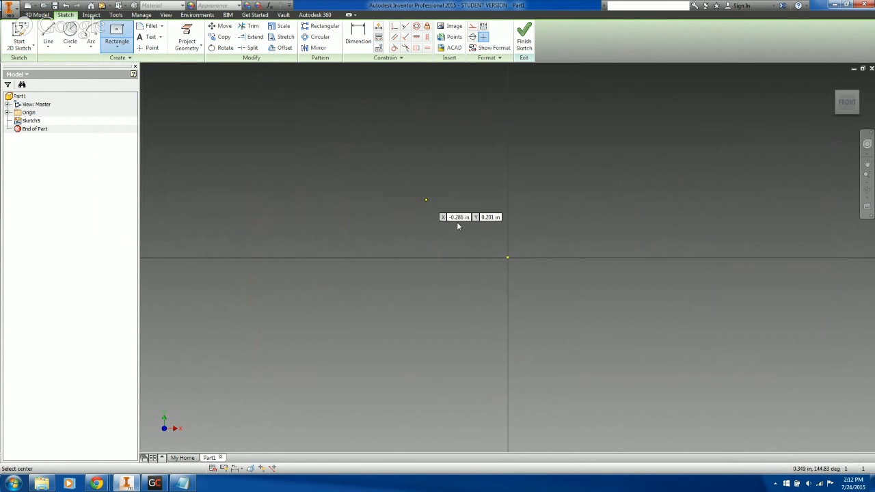
pyautogui.click(507, 258)
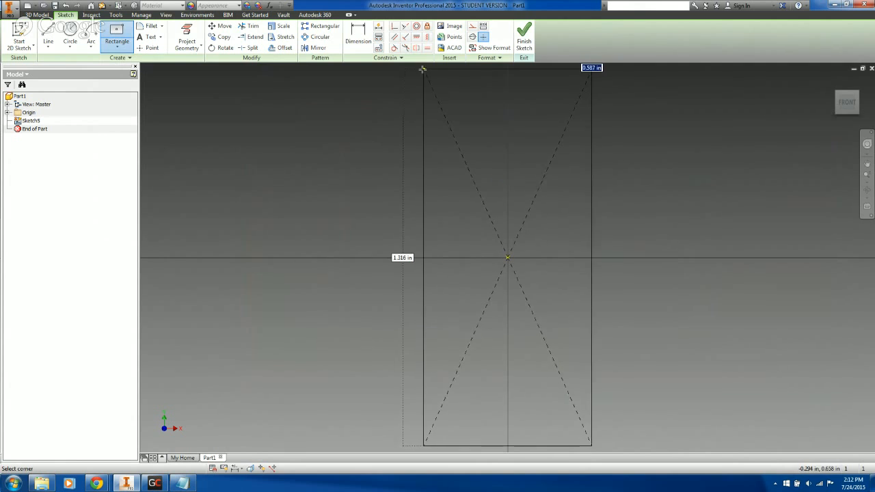
pyautogui.write('3/')
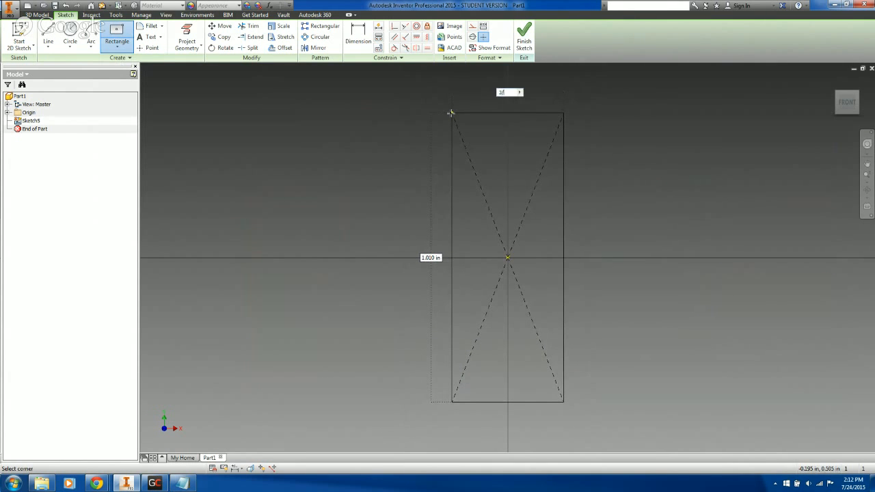
pyautogui.write('4')
pyautogui.press('Tab')
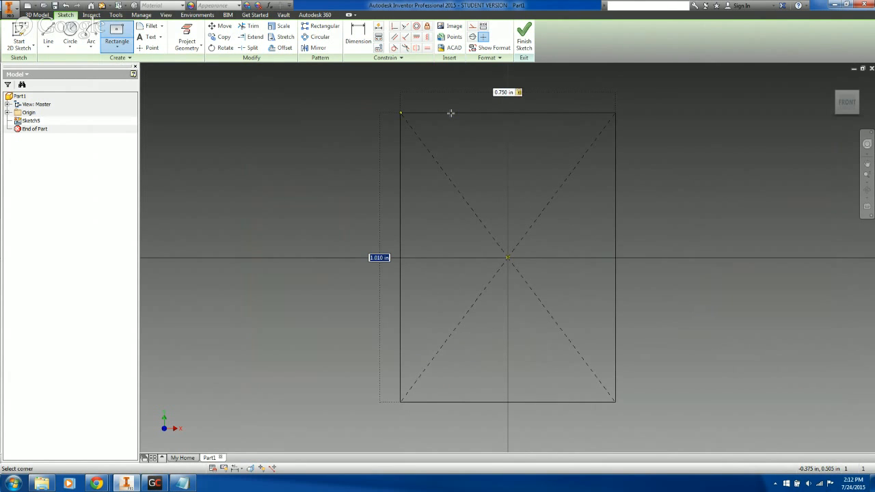
pyautogui.write('5')
pyautogui.press('Return')
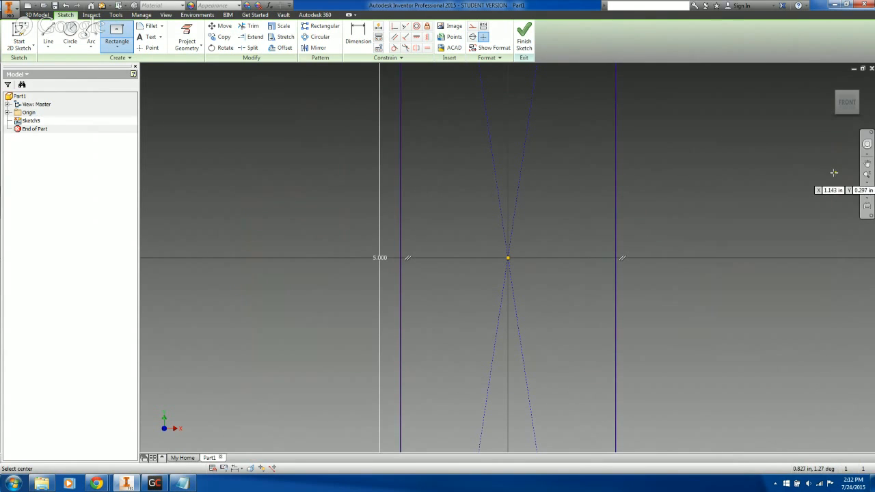
pyautogui.click(849, 103)
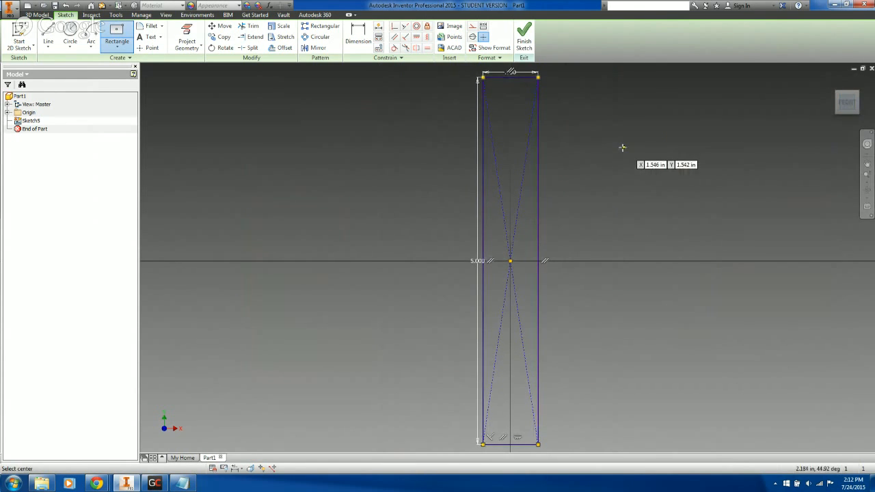
# Step: Draw two stacked circles to the right of the rectangle
pyautogui.press('c')
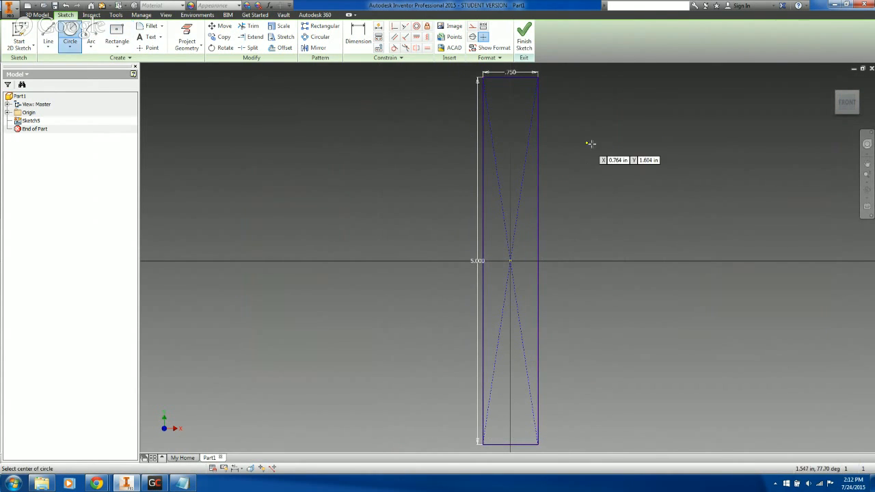
pyautogui.click(628, 166)
pyautogui.click(582, 97)
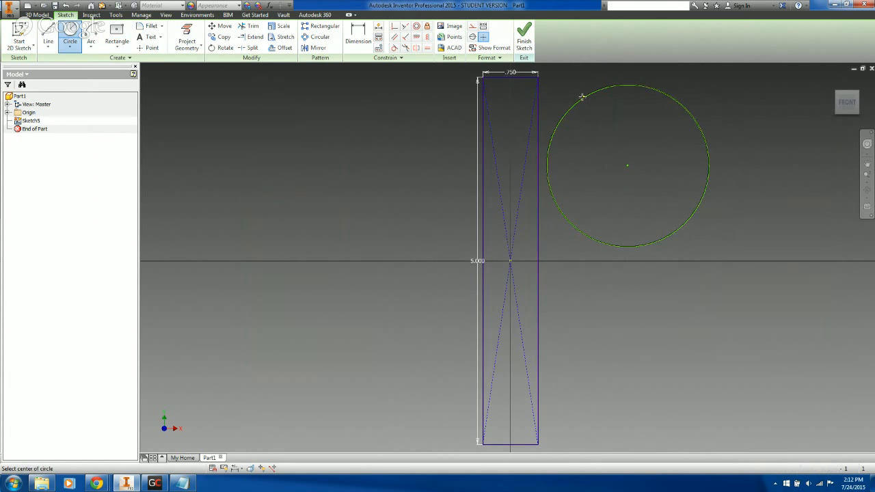
pyautogui.click(645, 368)
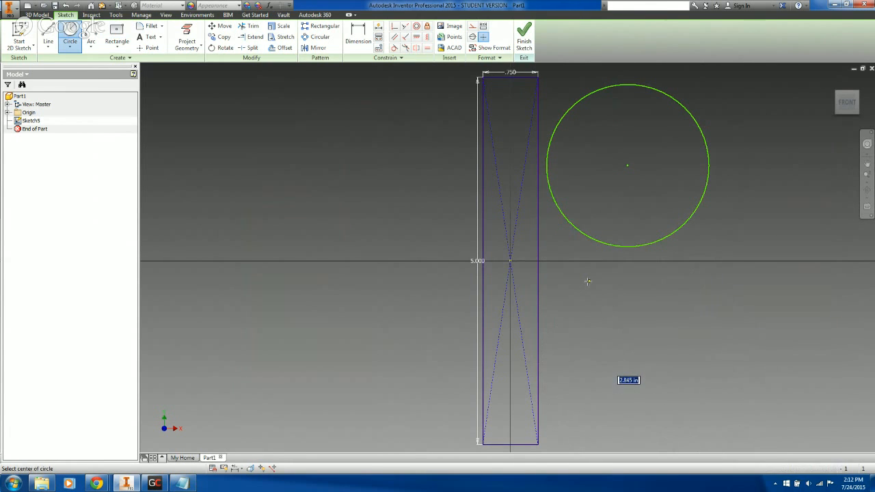
pyautogui.click(586, 281)
# Step: Constrain the two circles to be equal in size
pyautogui.click(427, 47)
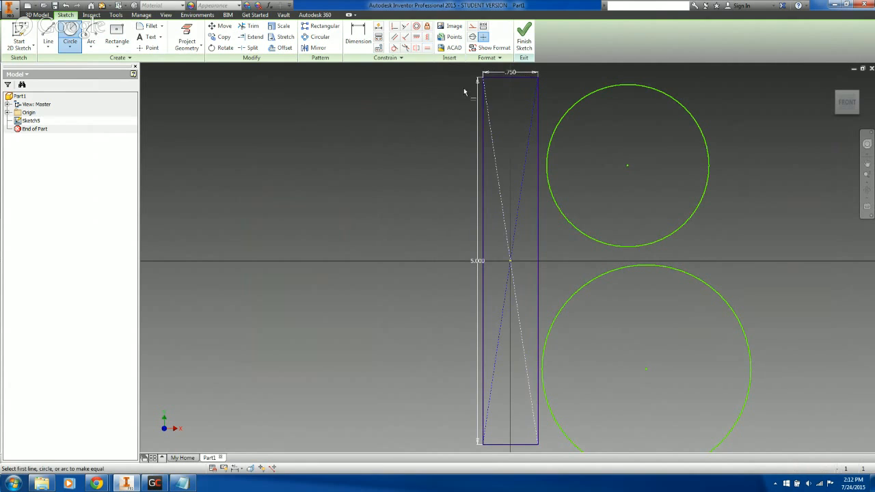
pyautogui.click(582, 237)
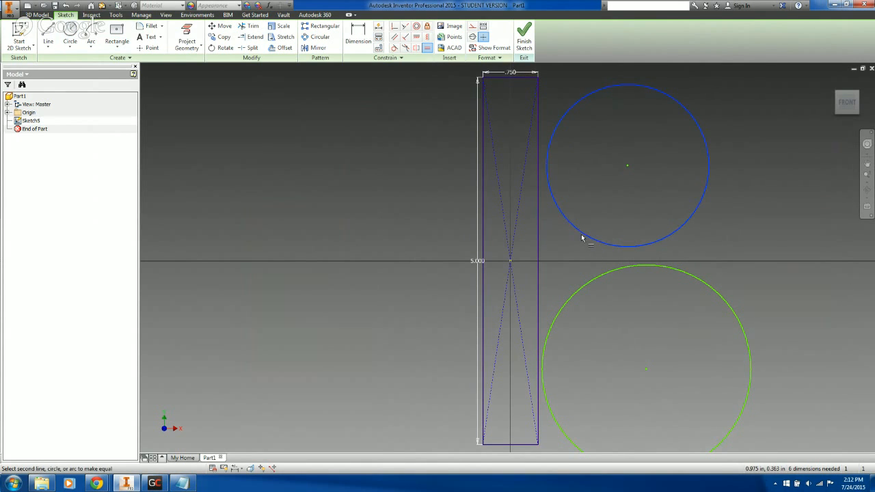
pyautogui.click(593, 279)
pyautogui.click(593, 280)
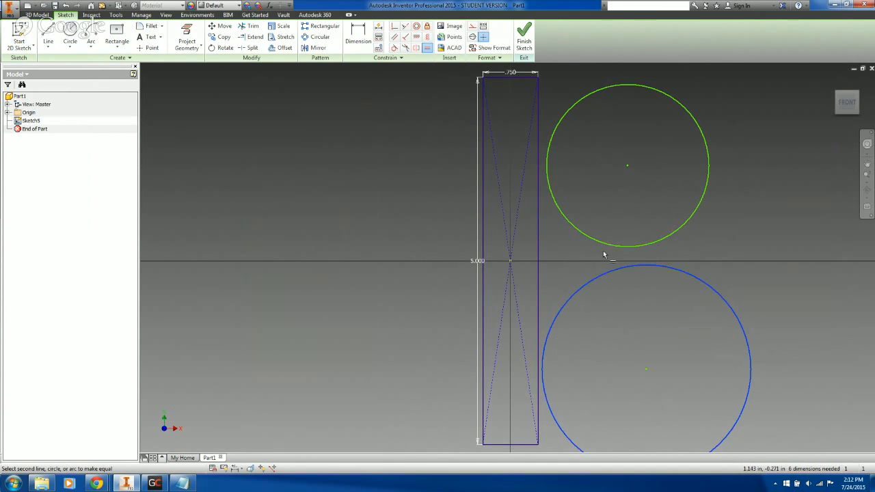
pyautogui.click(603, 242)
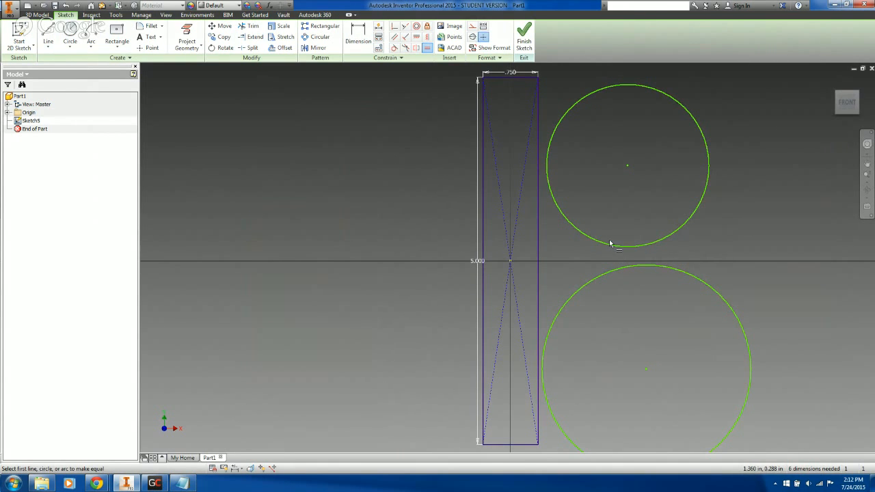
pyautogui.click(603, 243)
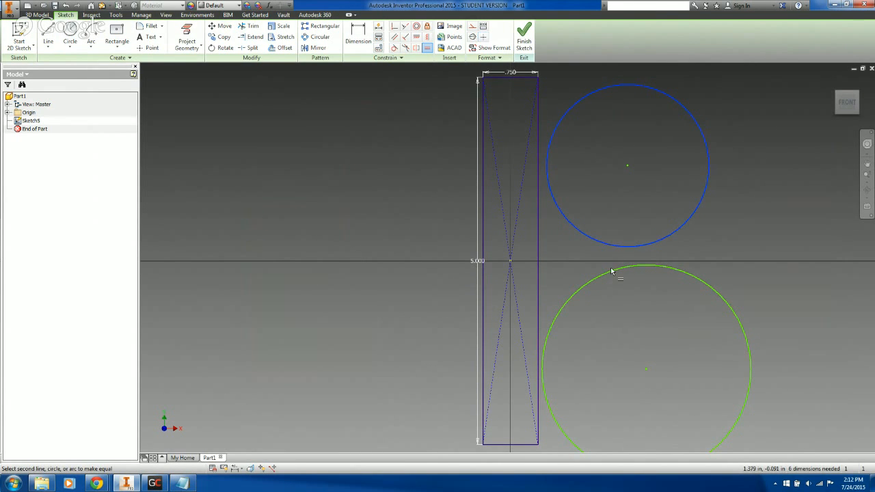
pyautogui.click(610, 271)
# Step: Dimension the upper circle's diameter at 2.5
pyautogui.press('d')
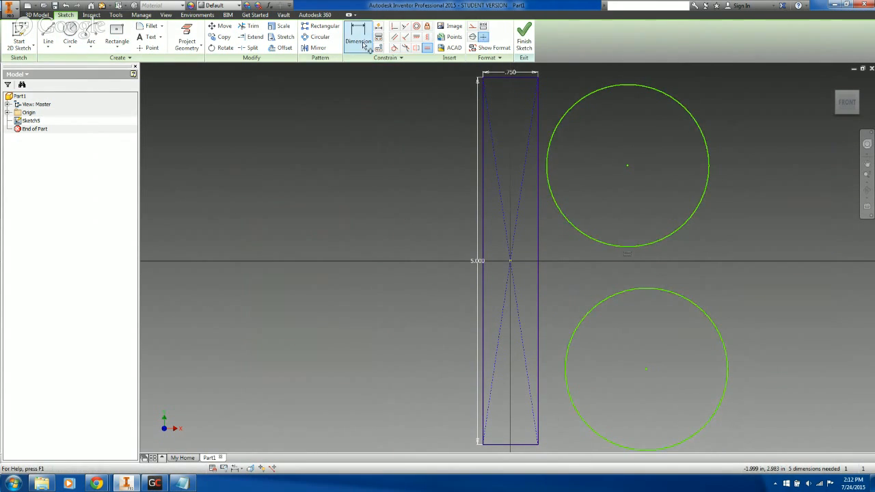
pyautogui.click(569, 107)
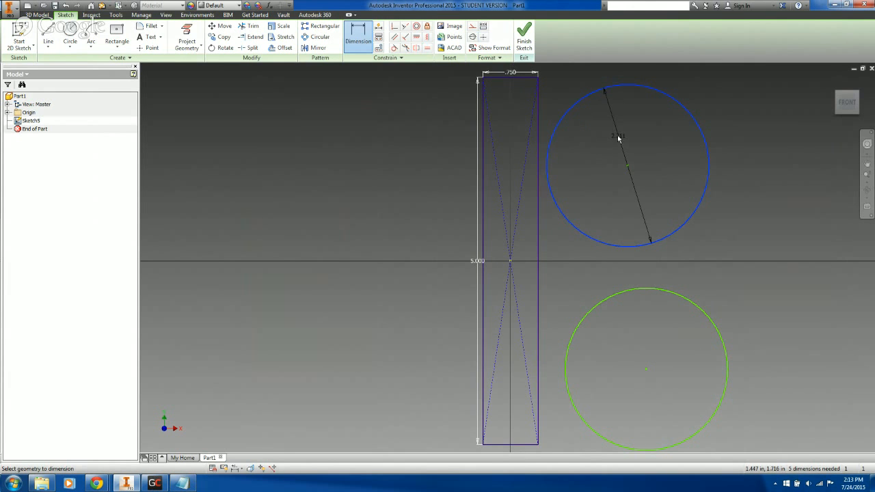
pyautogui.click(619, 138)
pyautogui.write('2.5')
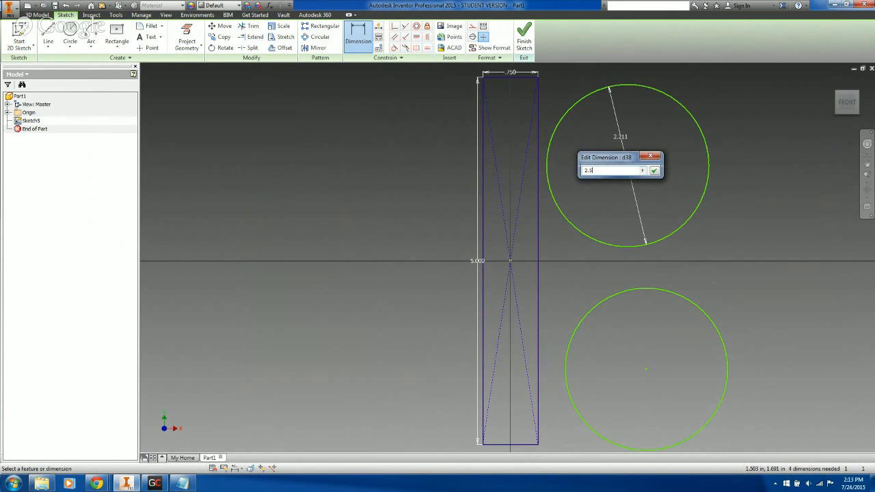
pyautogui.press('Return')
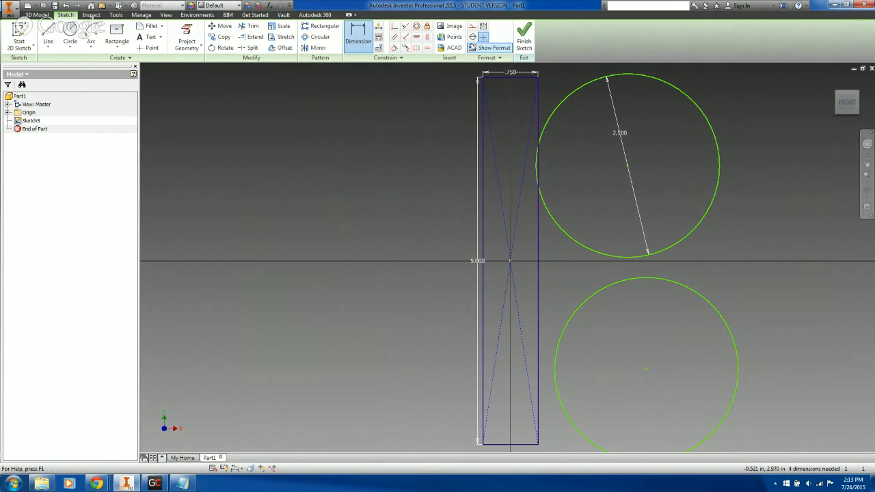
# Step: Make the two circles tangent to each other
pyautogui.click(393, 48)
pyautogui.click(656, 253)
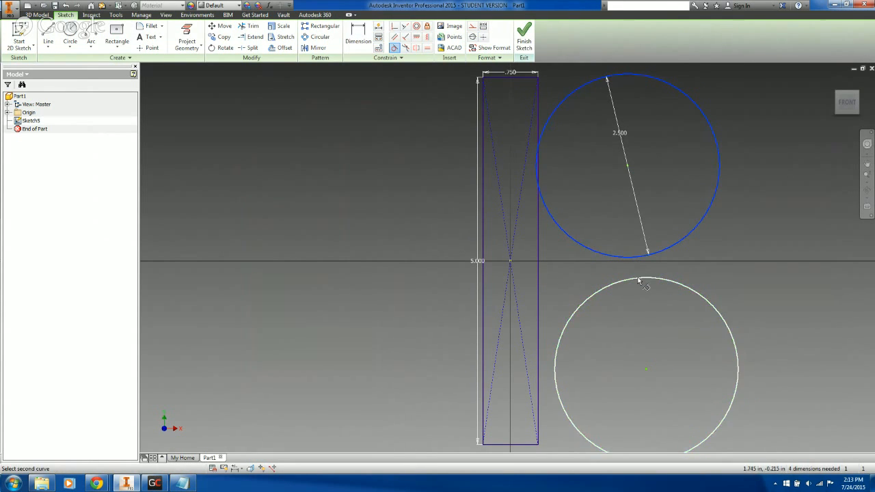
pyautogui.click(640, 280)
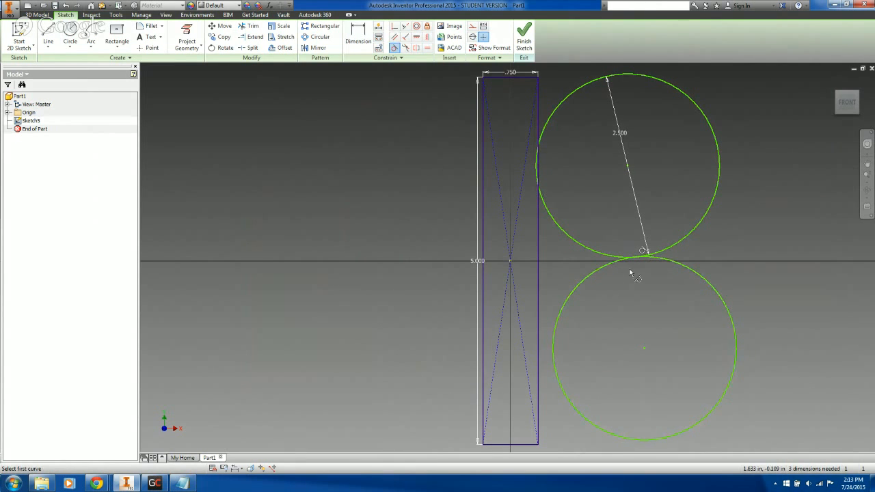
pyautogui.scroll(5, 637, 256)
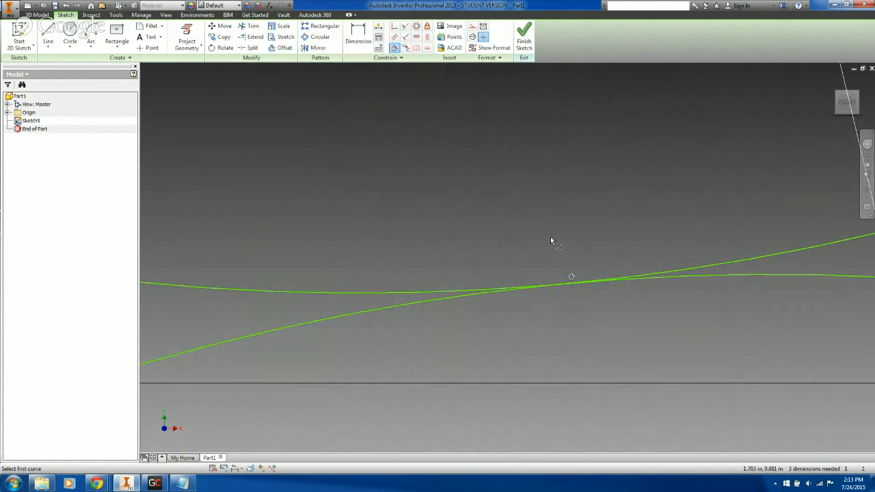
pyautogui.scroll(-5, 550, 236)
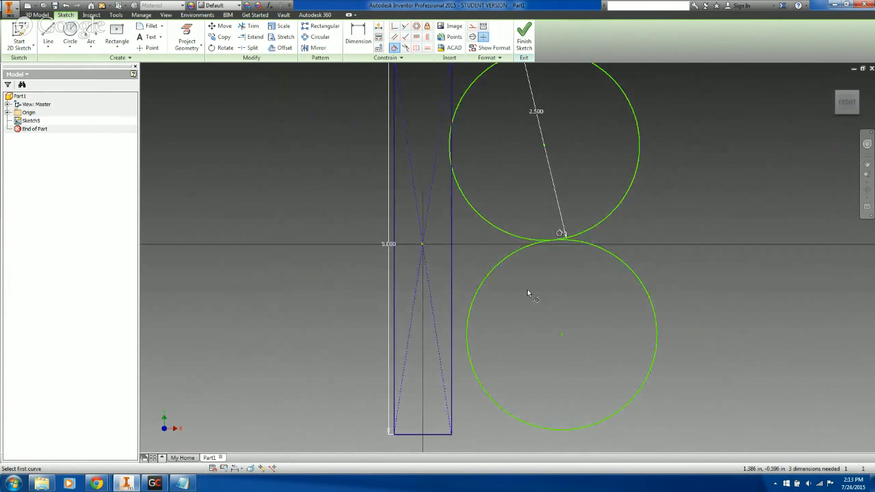
# Step: Make both circles tangent to the rectangle's right edge and the lower circle tangent to its bottom edge
pyautogui.click(470, 337)
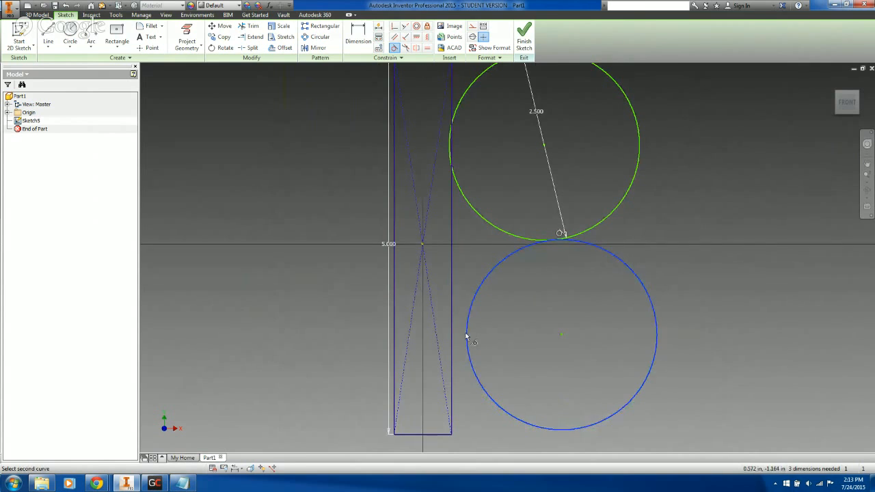
pyautogui.click(452, 346)
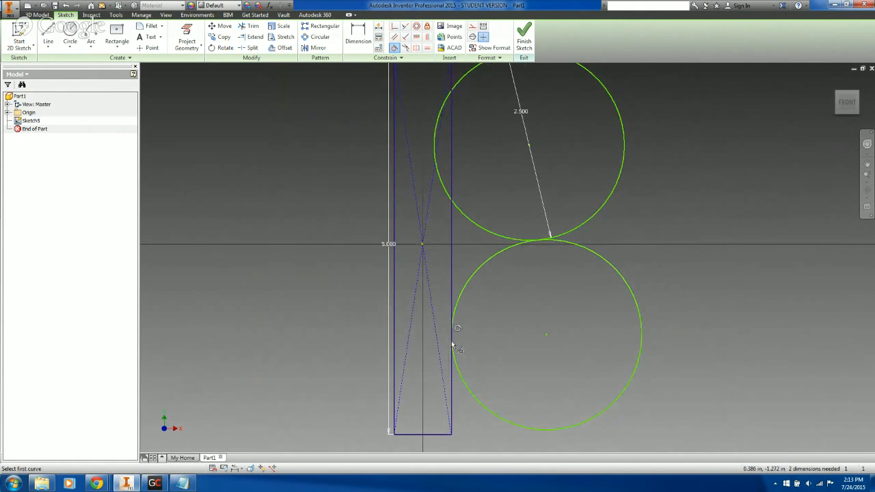
pyautogui.click(448, 187)
pyautogui.click(451, 189)
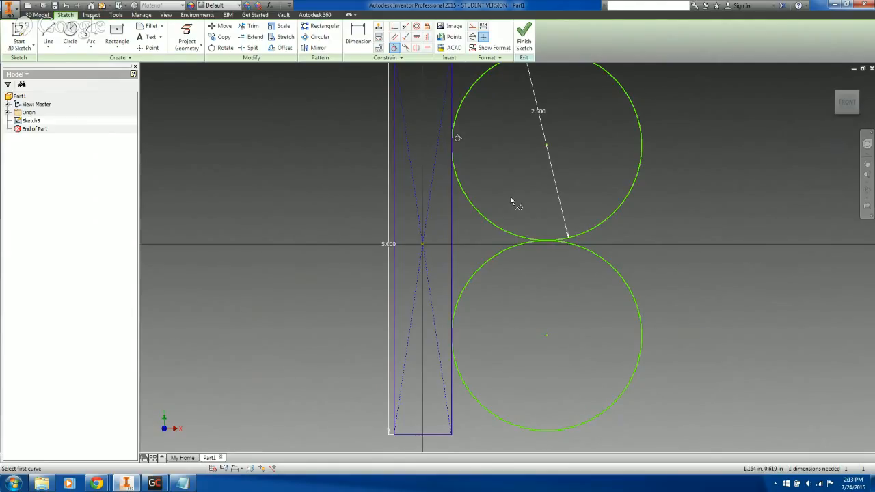
pyautogui.click(534, 431)
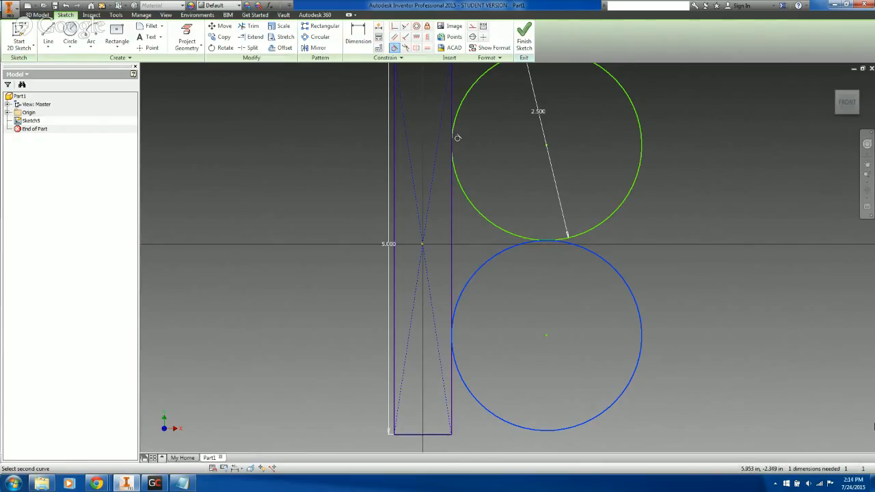
pyautogui.click(433, 434)
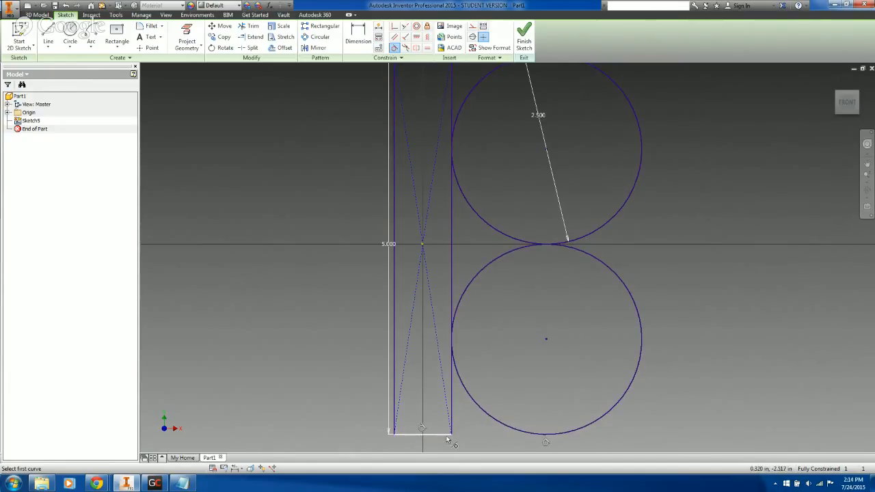
# Step: Draw lines from the rectangle's top corner to the upper circle, down the circles' right sides, and back along the bottom
pyautogui.click(845, 104)
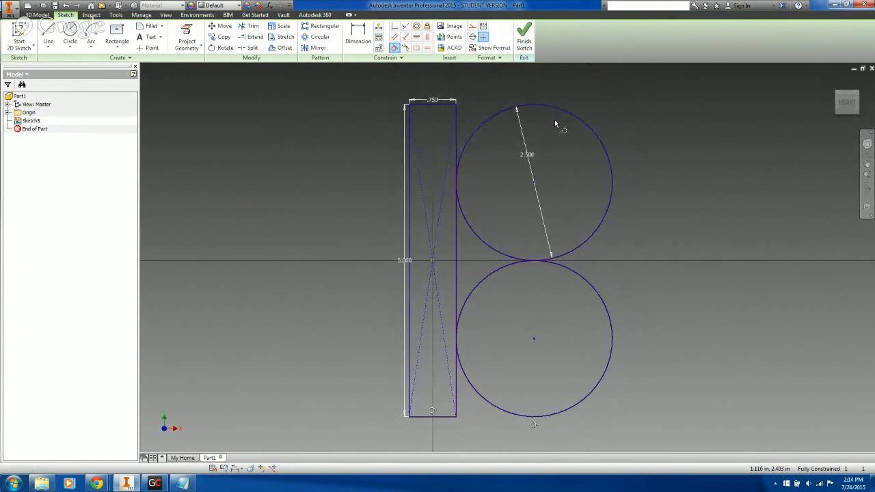
pyautogui.press('Escape')
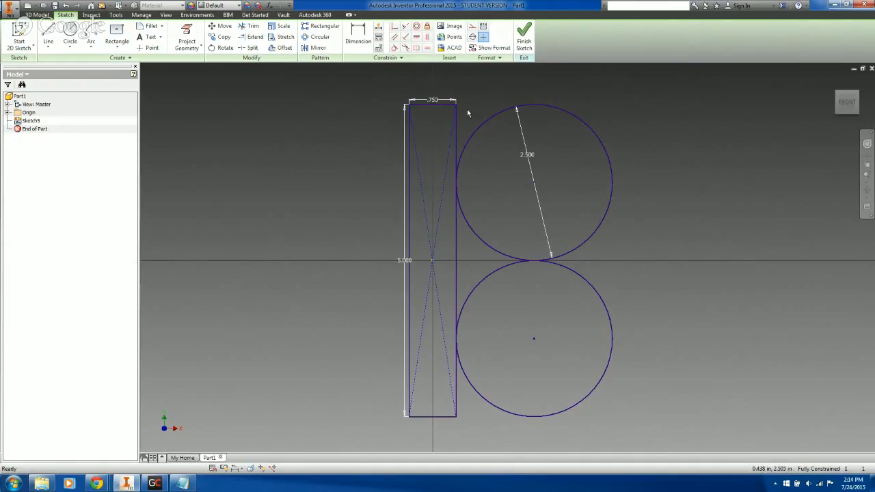
pyautogui.click(48, 34)
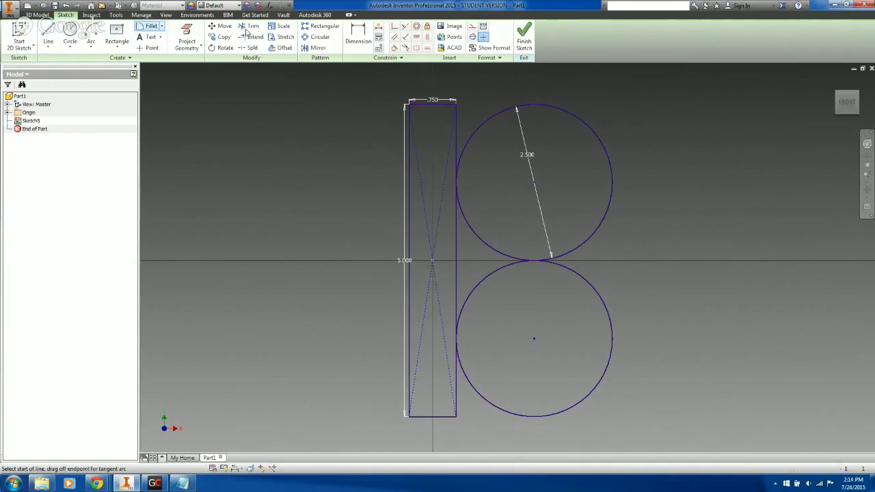
pyautogui.click(455, 105)
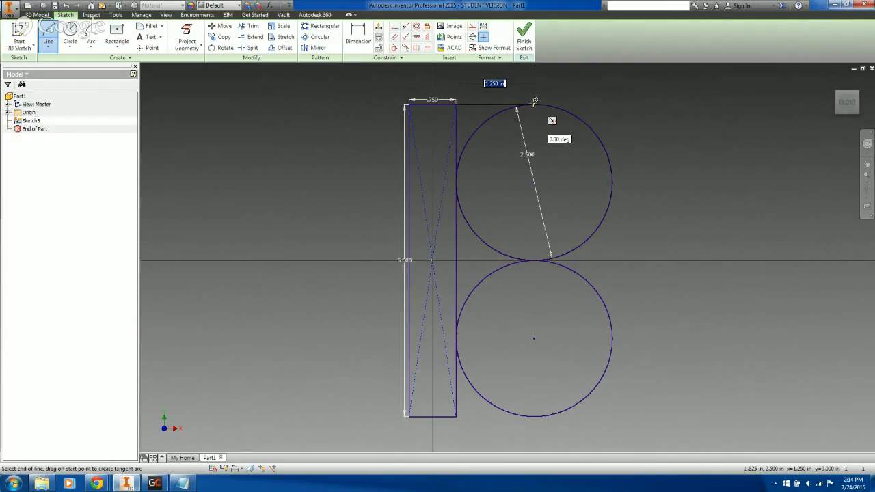
pyautogui.click(534, 104)
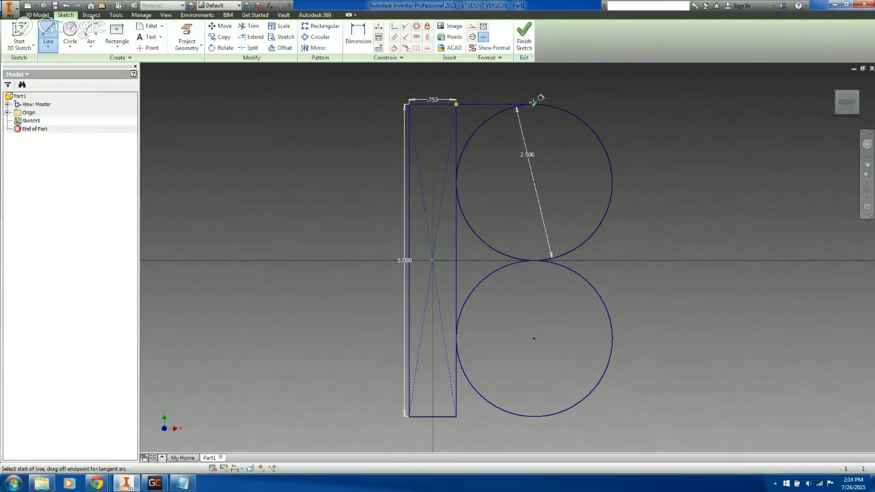
pyautogui.click(612, 182)
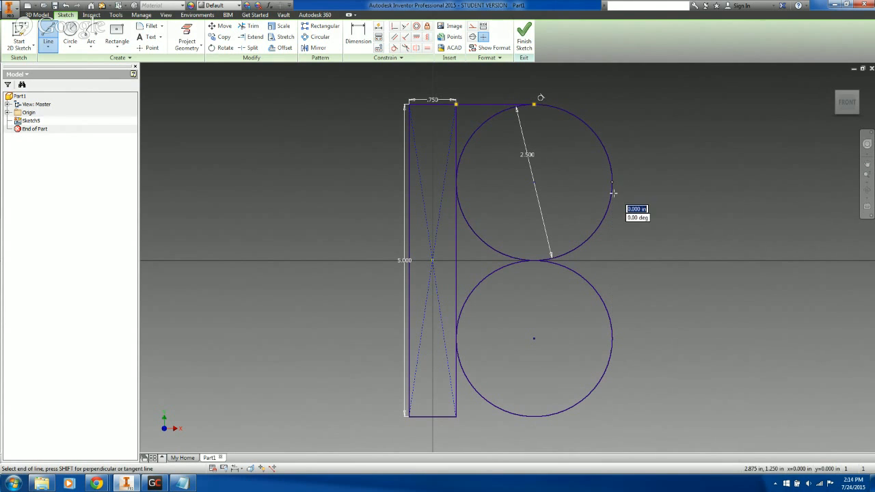
pyautogui.click(613, 335)
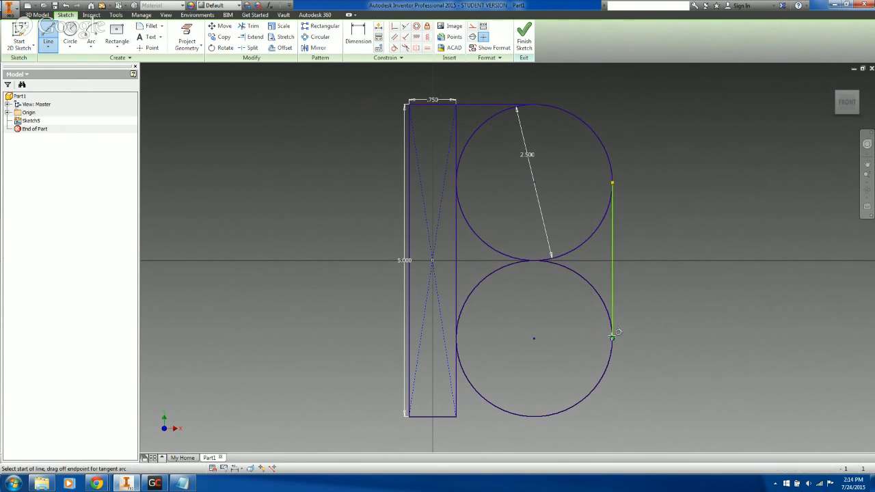
pyautogui.click(541, 414)
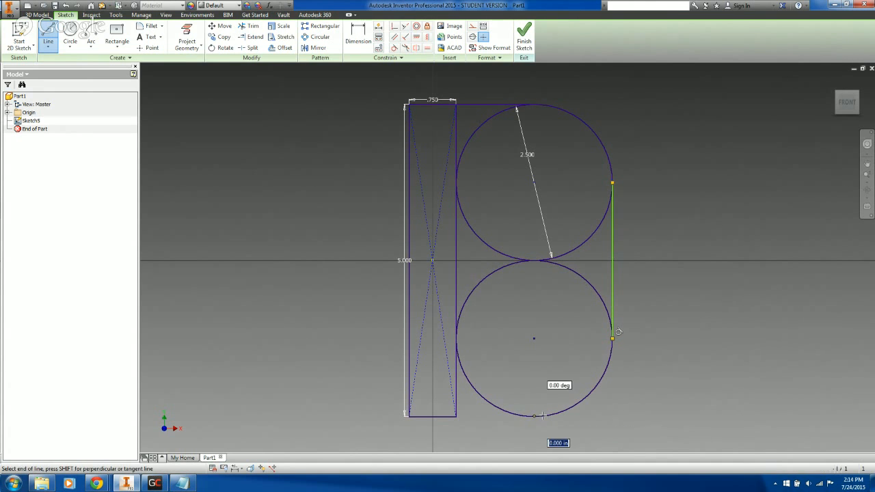
pyautogui.click(456, 416)
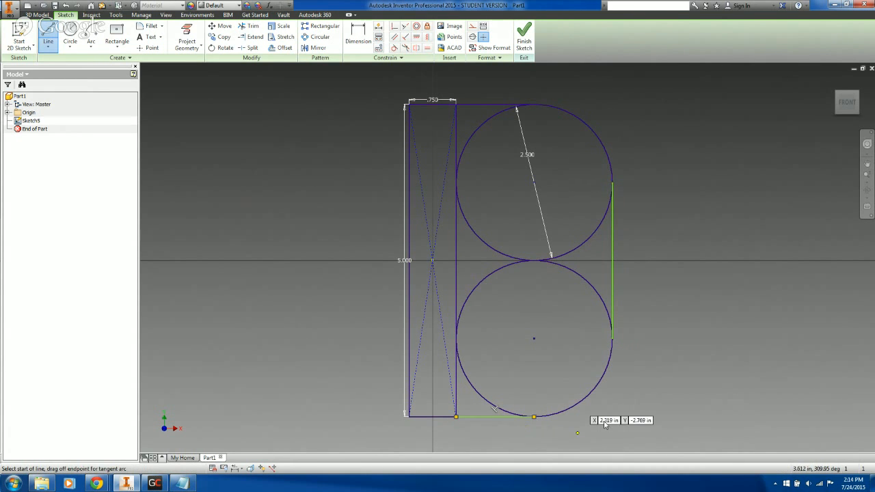
# Step: Drag the right vertical line's top end onto the upper circle
pyautogui.press('Escape')
pyautogui.moveTo(610, 255)
pyautogui.mouseDown()
pyautogui.moveTo(627, 280)
pyautogui.moveTo(621, 312)
pyautogui.moveTo(605, 179)
pyautogui.moveTo(625, 255)
pyautogui.mouseUp()
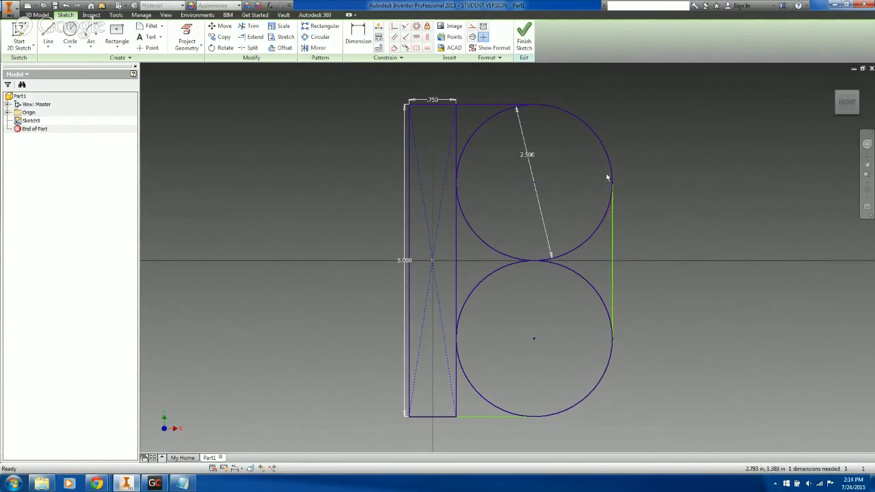
pyautogui.moveTo(612, 186); pyautogui.dragTo(619, 217)
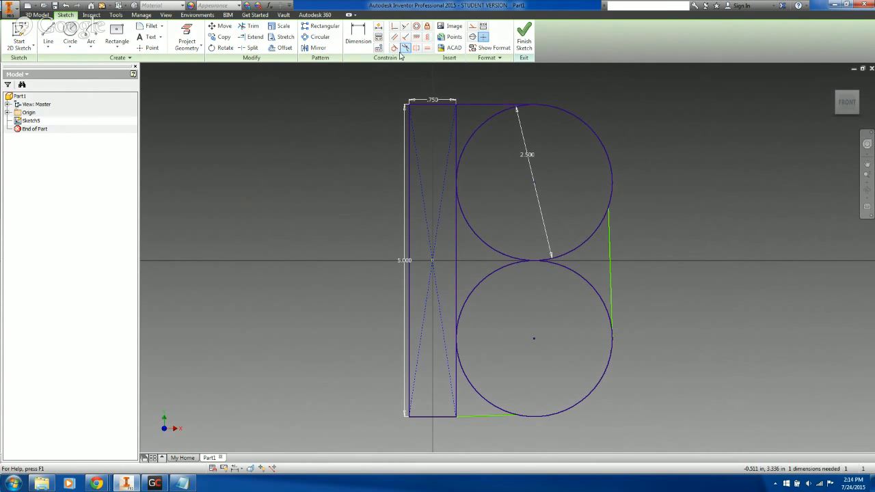
# Step: Make the right line tangent to the upper circle and convert the rectangle's right edge to construction
pyautogui.click(395, 47)
pyautogui.click(608, 197)
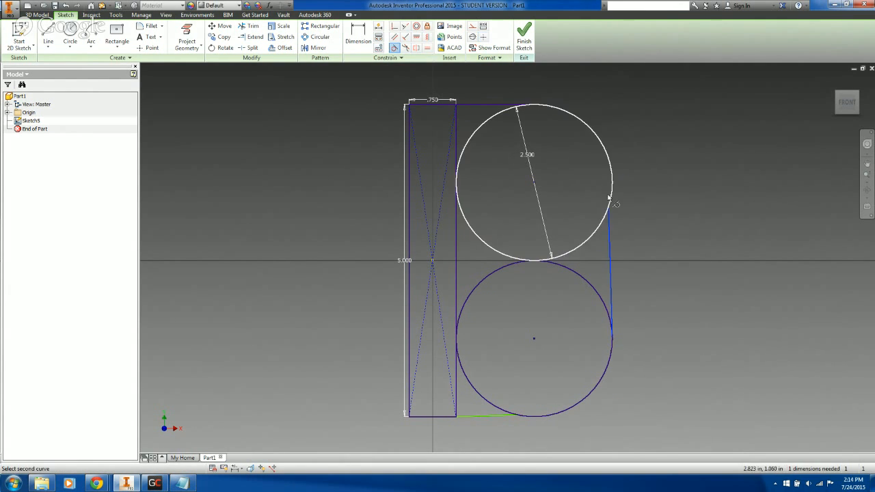
pyautogui.click(610, 208)
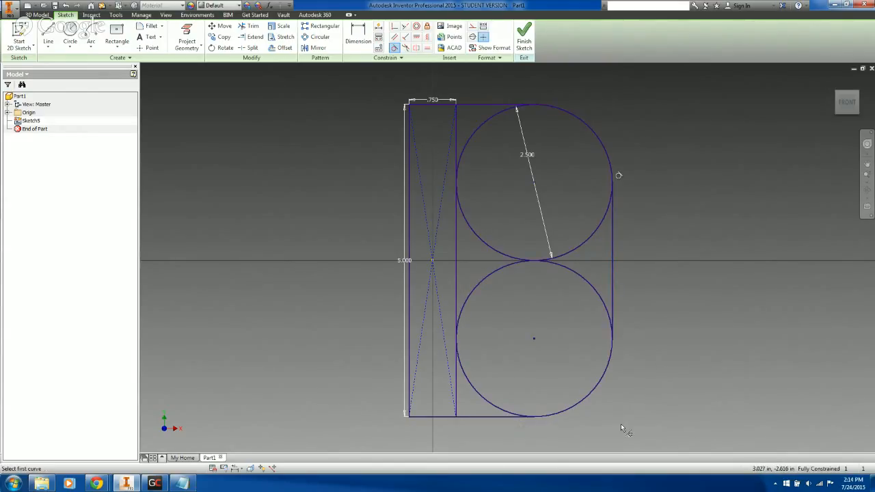
pyautogui.press('Escape')
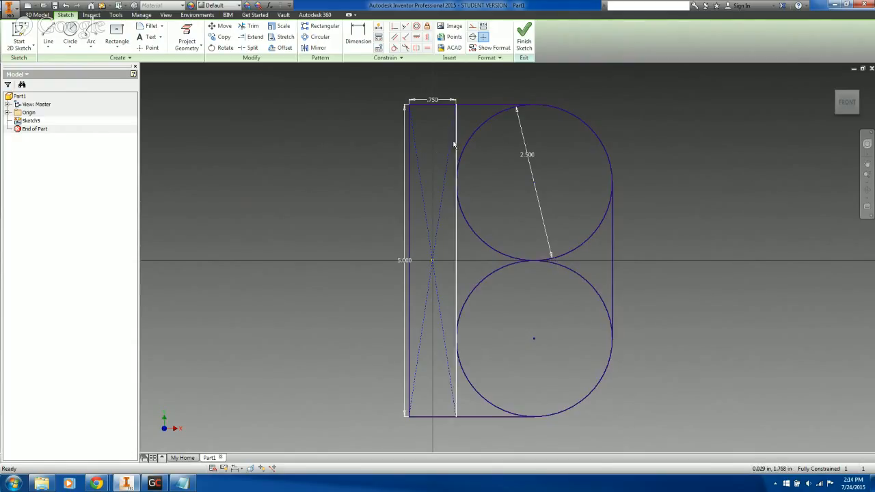
pyautogui.click(456, 257)
pyautogui.click(482, 37)
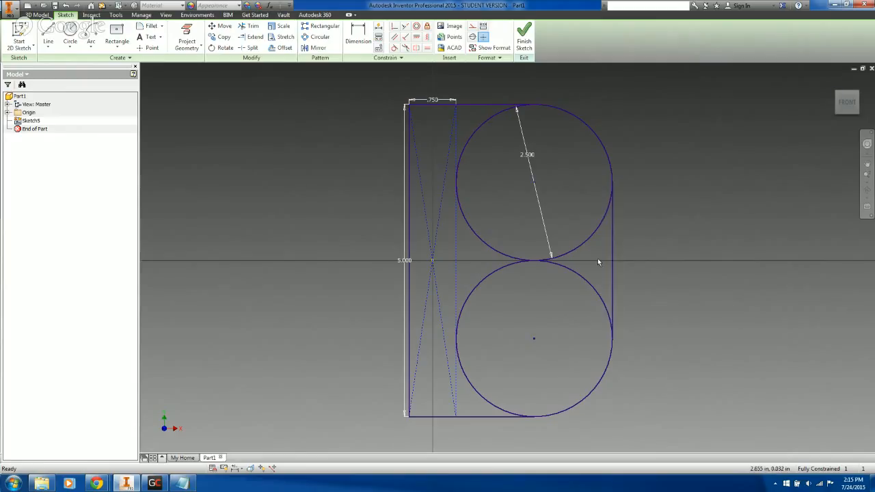
# Step: Switch the upper circle to construction geometry and back to normal
pyautogui.click(476, 237)
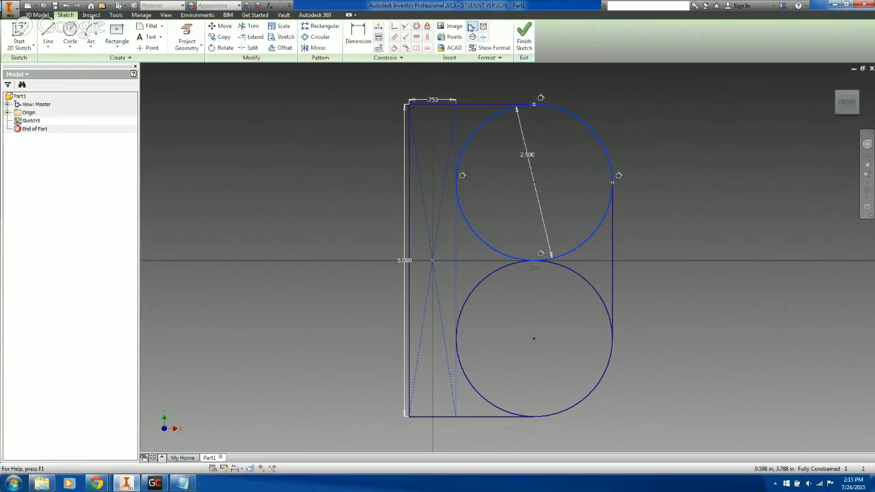
pyautogui.click(470, 26)
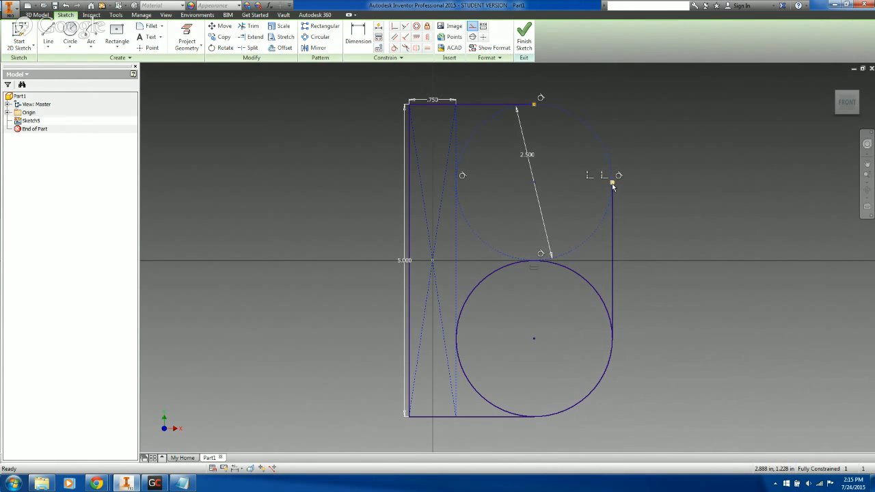
pyautogui.click(471, 27)
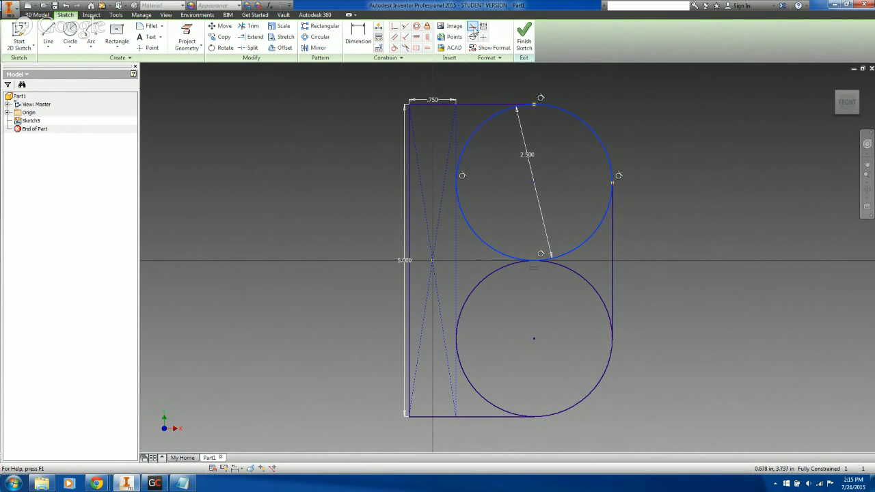
# Step: Clear the selection and bring the Chrome Hangouts broadcast window to the front
pyautogui.click(572, 94)
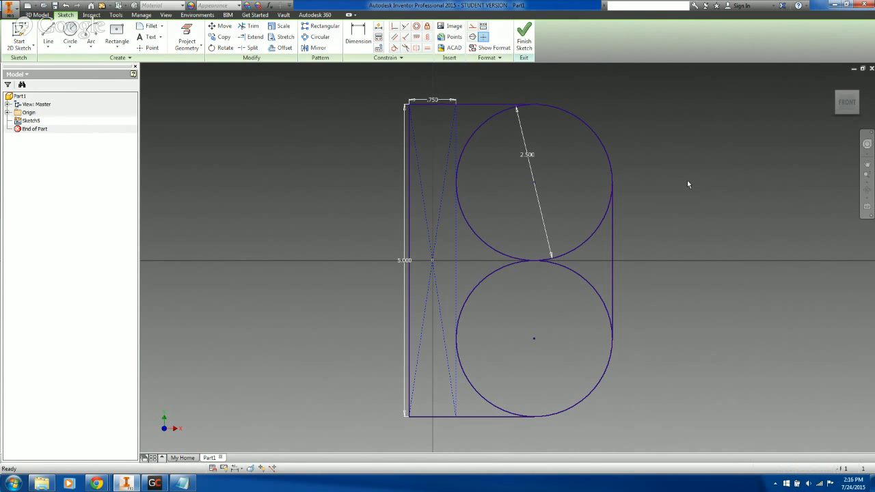
pyautogui.moveTo(96, 483)
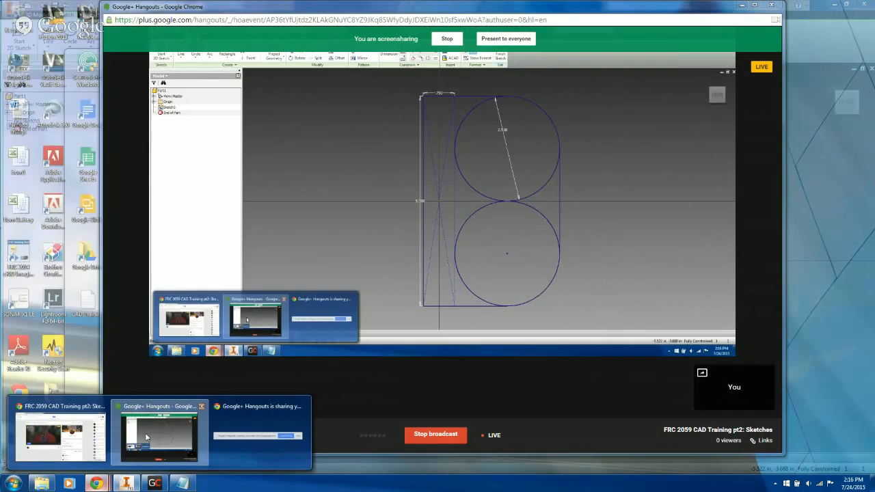
pyautogui.click(146, 437)
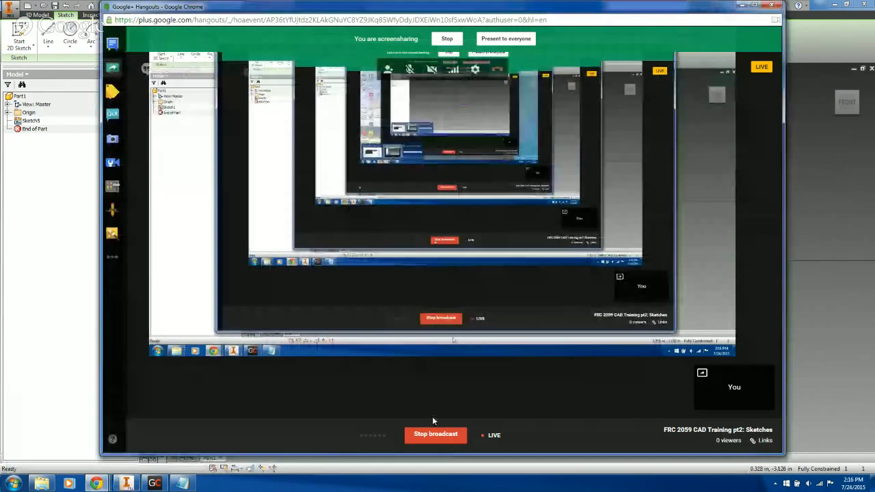